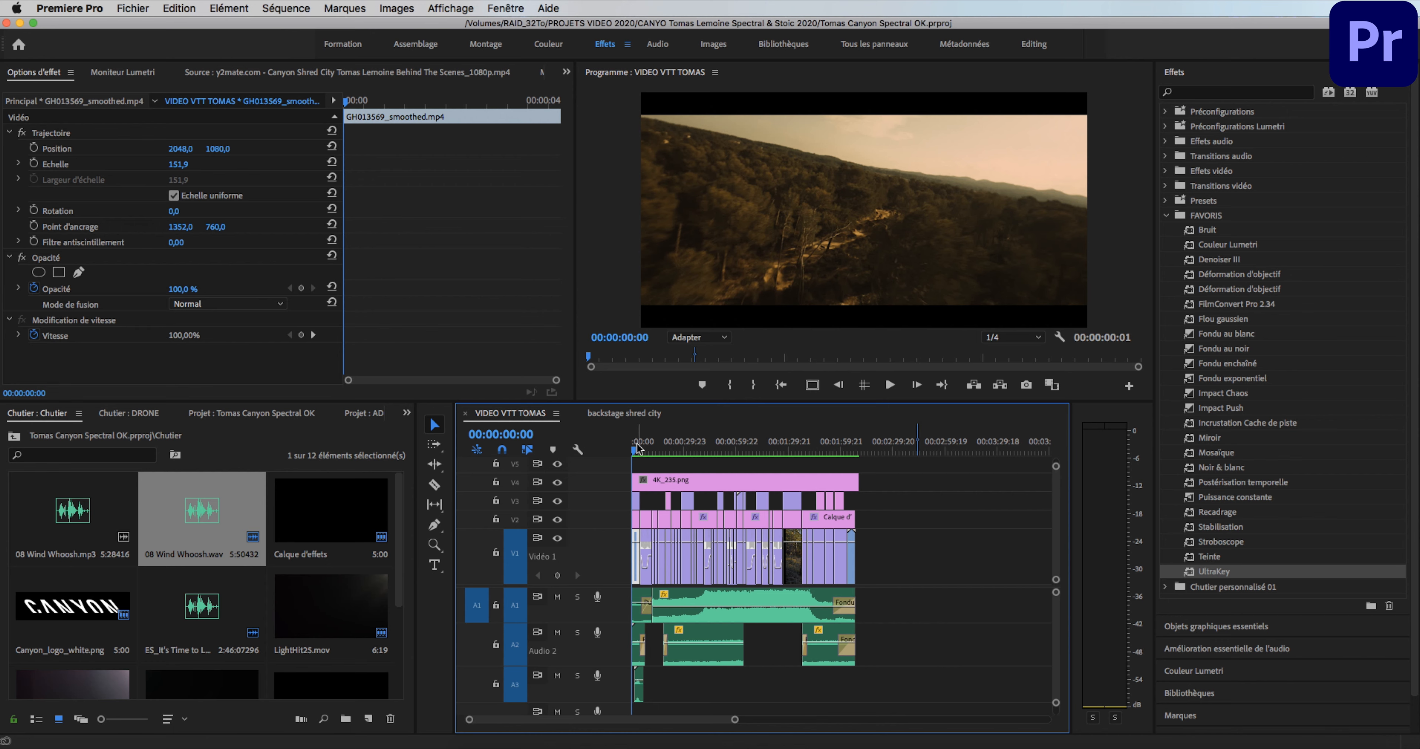
Step: Scrub through the VIDEO VTT TOMAS sequence from its start to the closing title shot near 00:01:49, with the system sound muted
{"action": "left_click", "coordinate": [638, 446]}
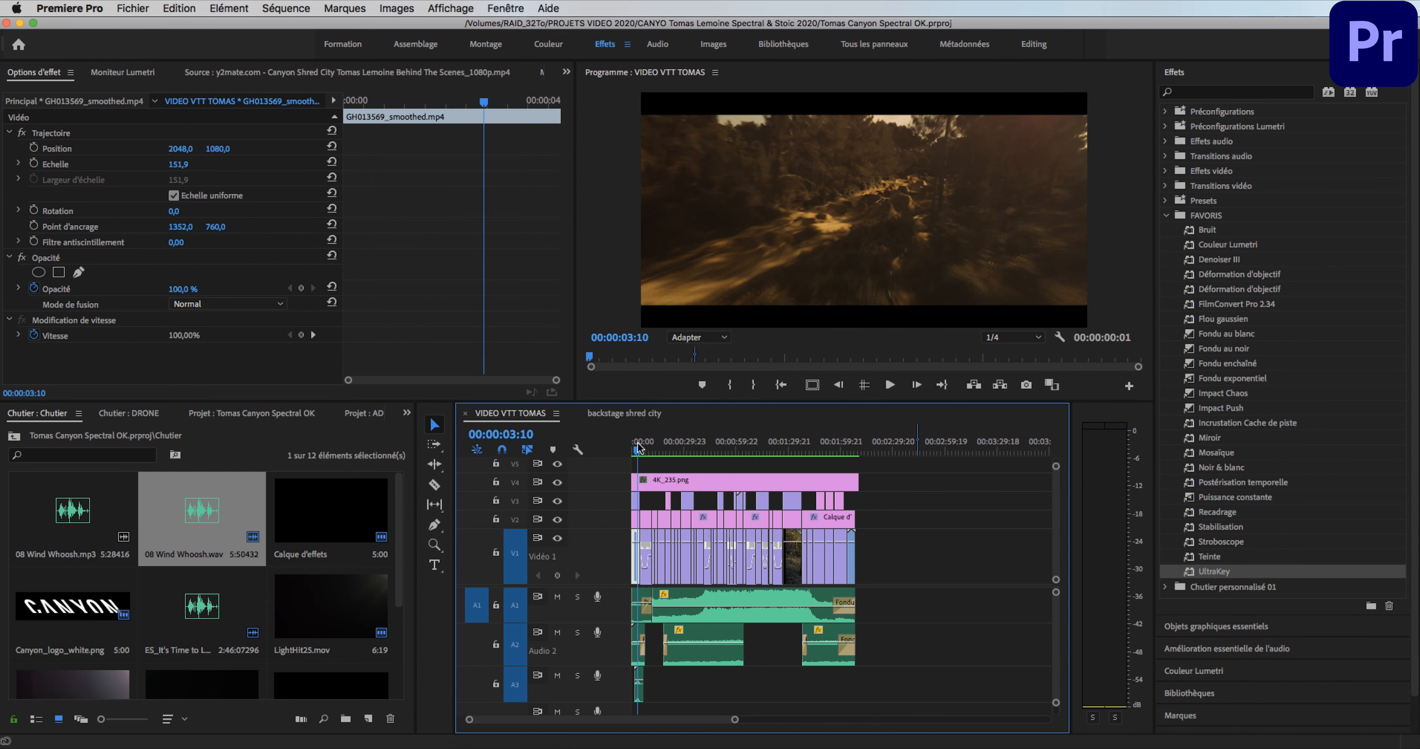
{"action": "key", "text": "XF86AudioMute"}
{"action": "left_click", "coordinate": [639, 452]}
{"action": "left_click_drag", "start_coordinate": [639, 452], "coordinate": [648, 449]}
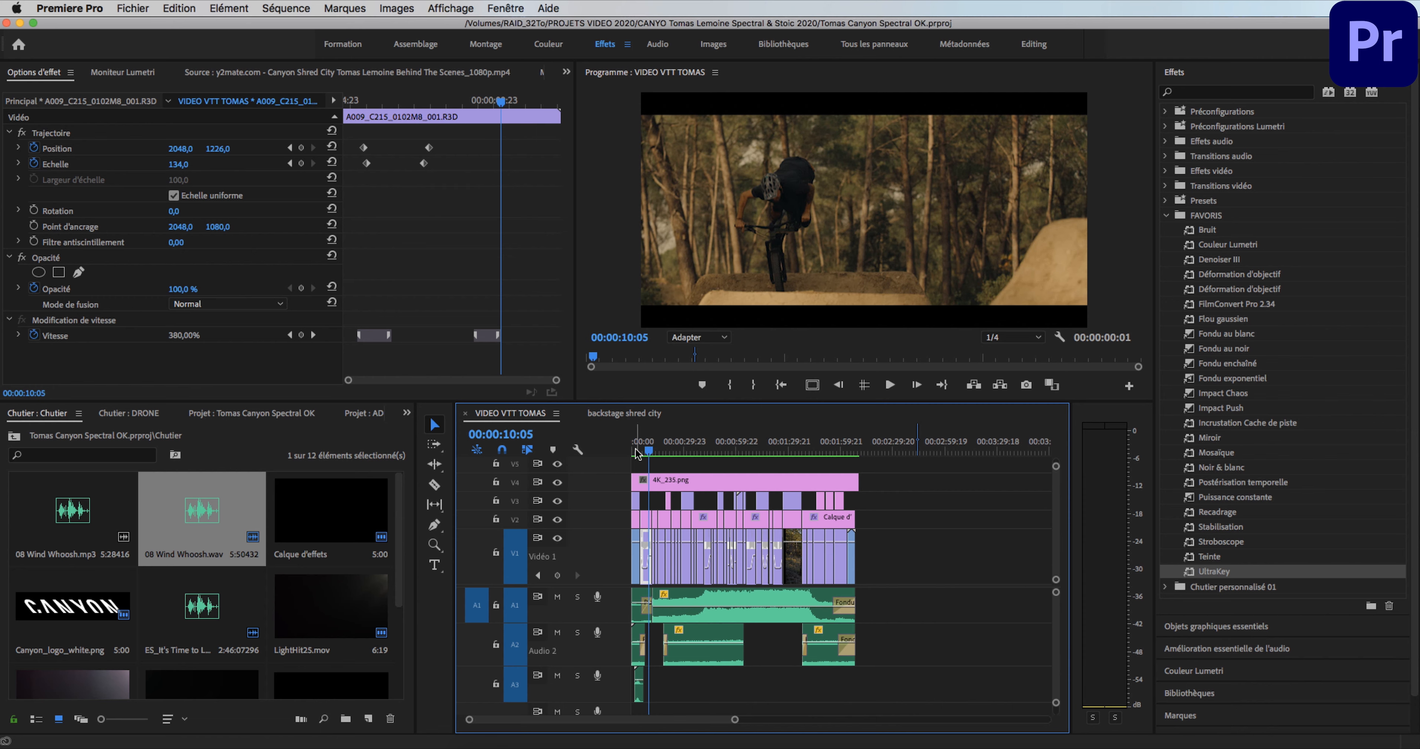
{"action": "left_click_drag", "start_coordinate": [637, 449], "coordinate": [822, 444]}
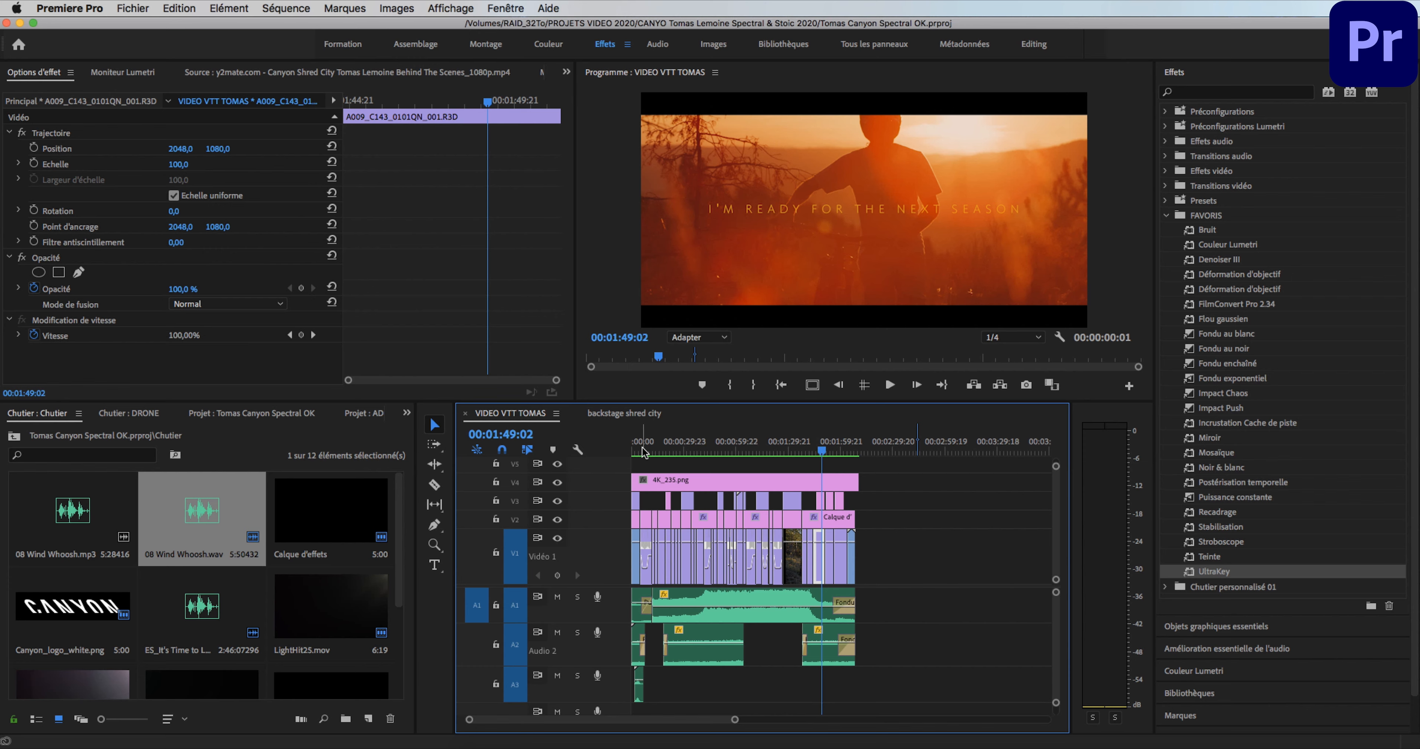
{"action": "left_click_drag", "start_coordinate": [642, 451], "coordinate": [823, 444]}
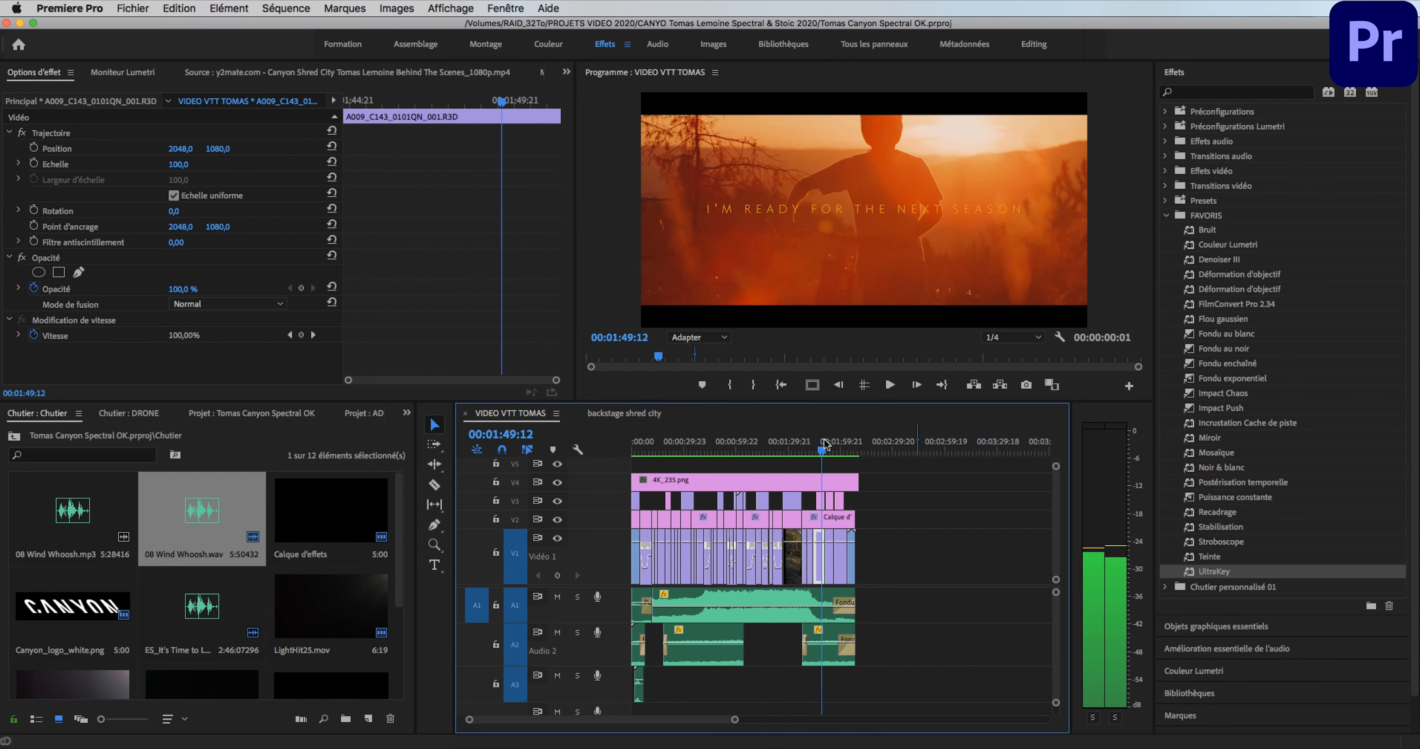
Step: Play the opening shots of the sequence from 00:00:00:00 to about 00:00:12:23 and save the project
{"action": "left_click", "coordinate": [642, 447]}
{"action": "left_click_drag", "start_coordinate": [643, 448], "coordinate": [635, 449]}
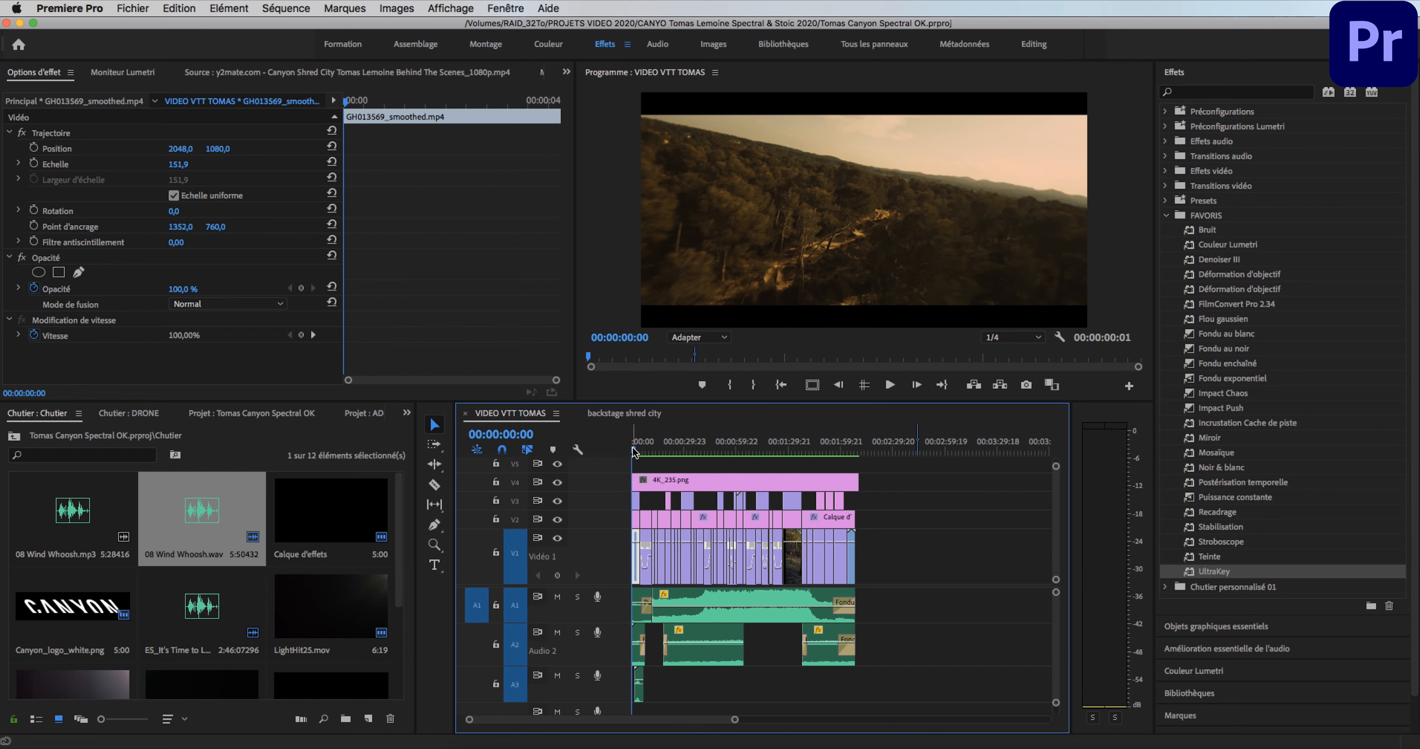
{"action": "key", "text": "space"}
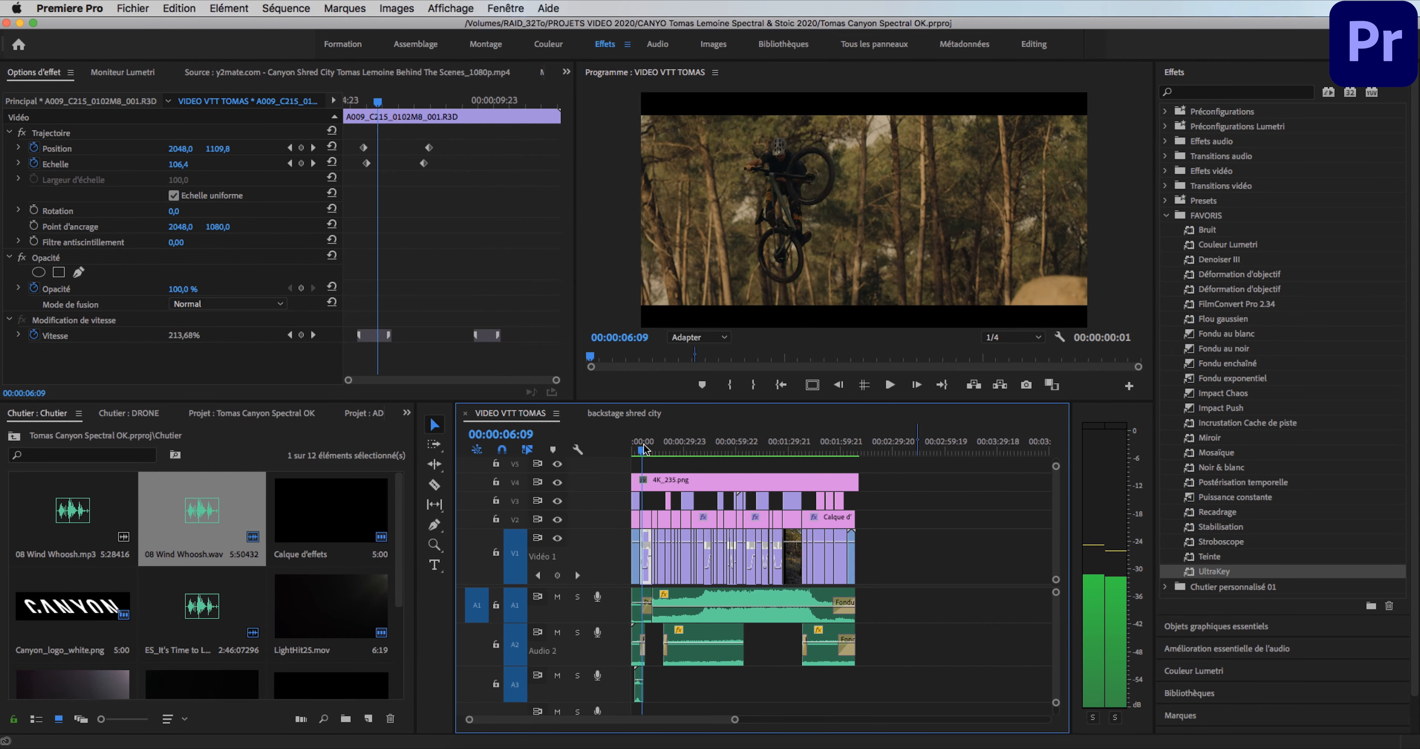
{"action": "left_click_drag", "start_coordinate": [646, 448], "coordinate": [620, 455]}
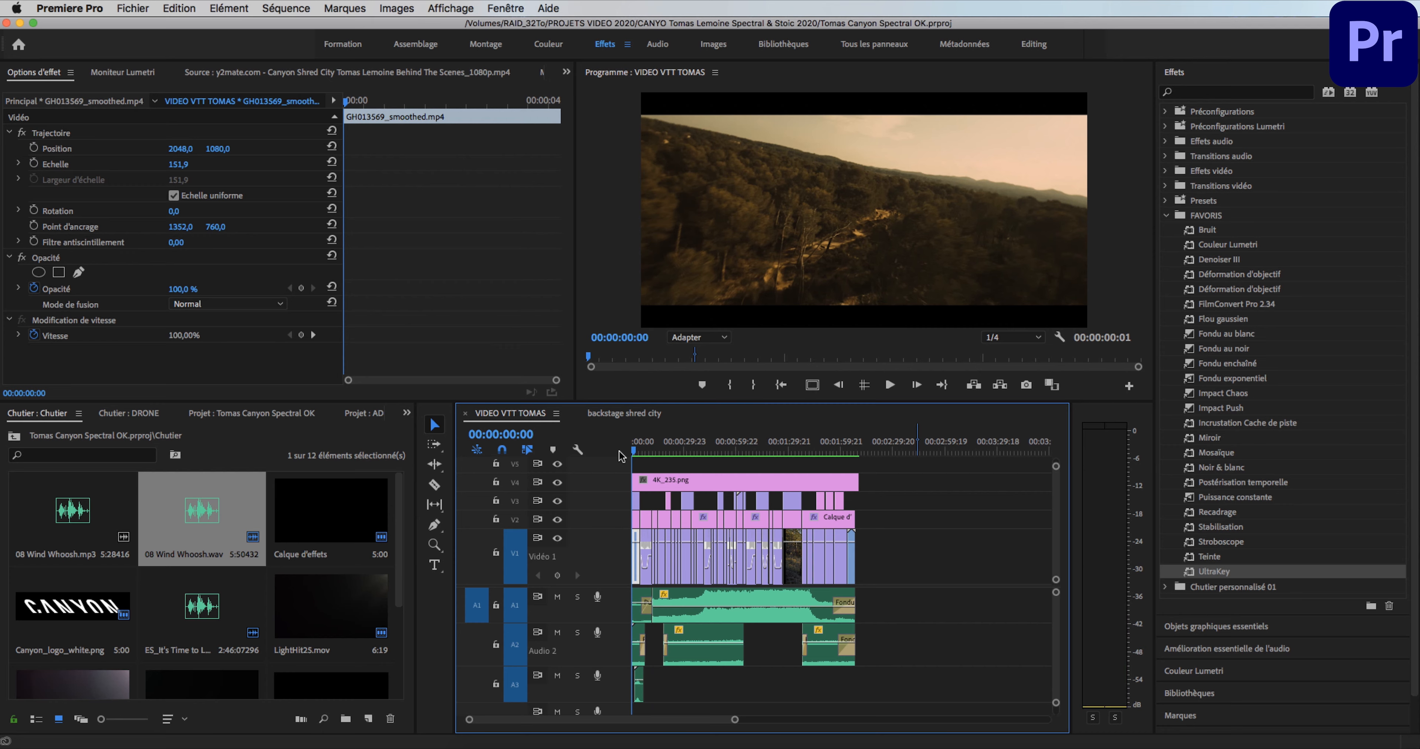
{"action": "key", "text": "space"}
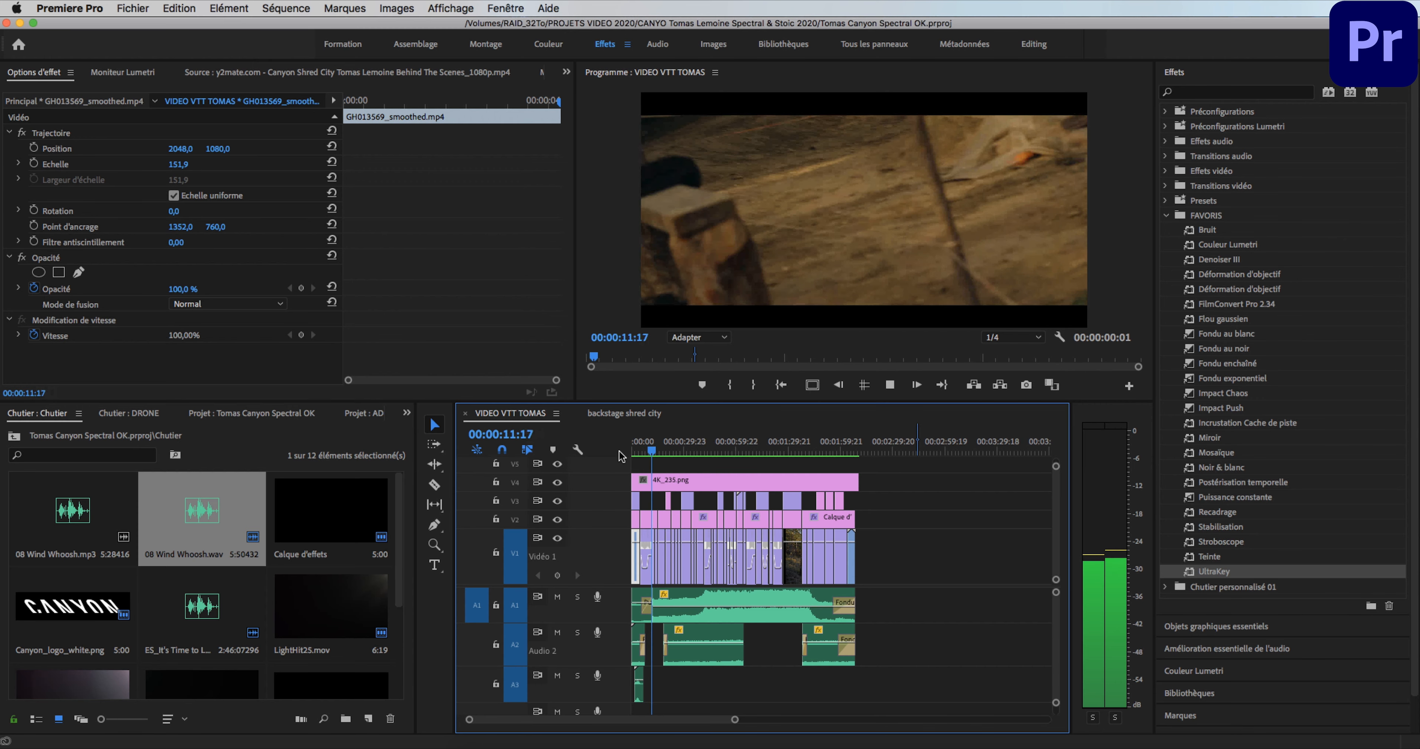
{"action": "key", "text": "space"}
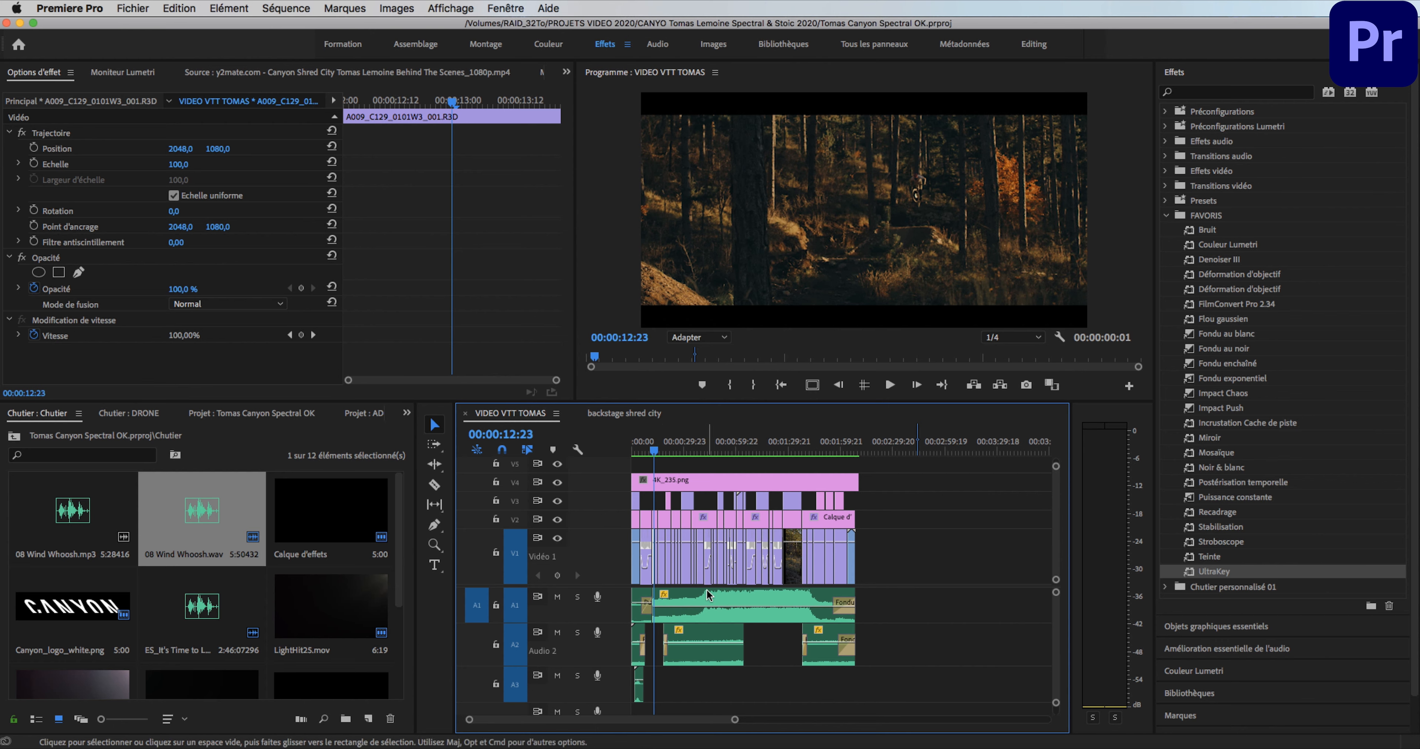
{"action": "key", "text": "super+s"}
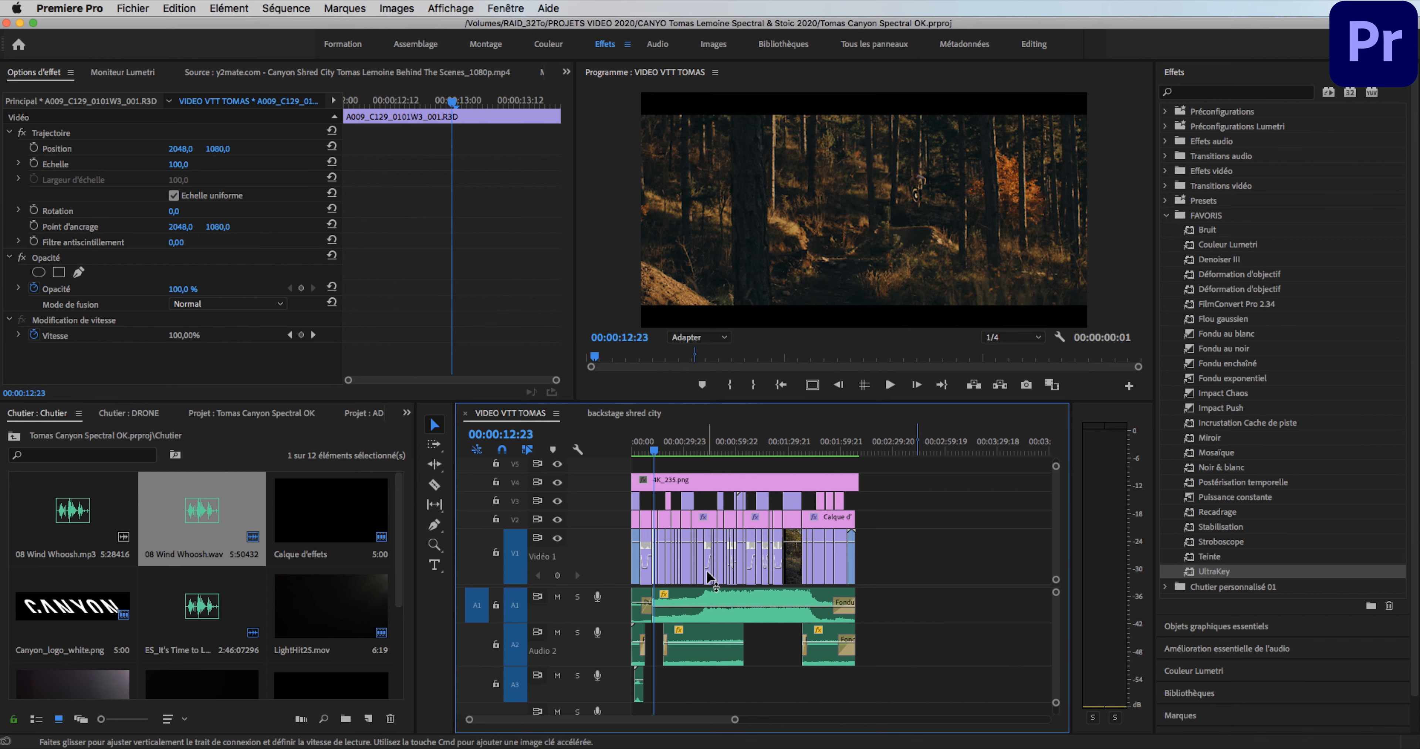
Step: Play the sequence with sound from 00:00:11:02 through the rider's title shot, stopping at 00:00:23:16
{"action": "left_click", "coordinate": [652, 453]}
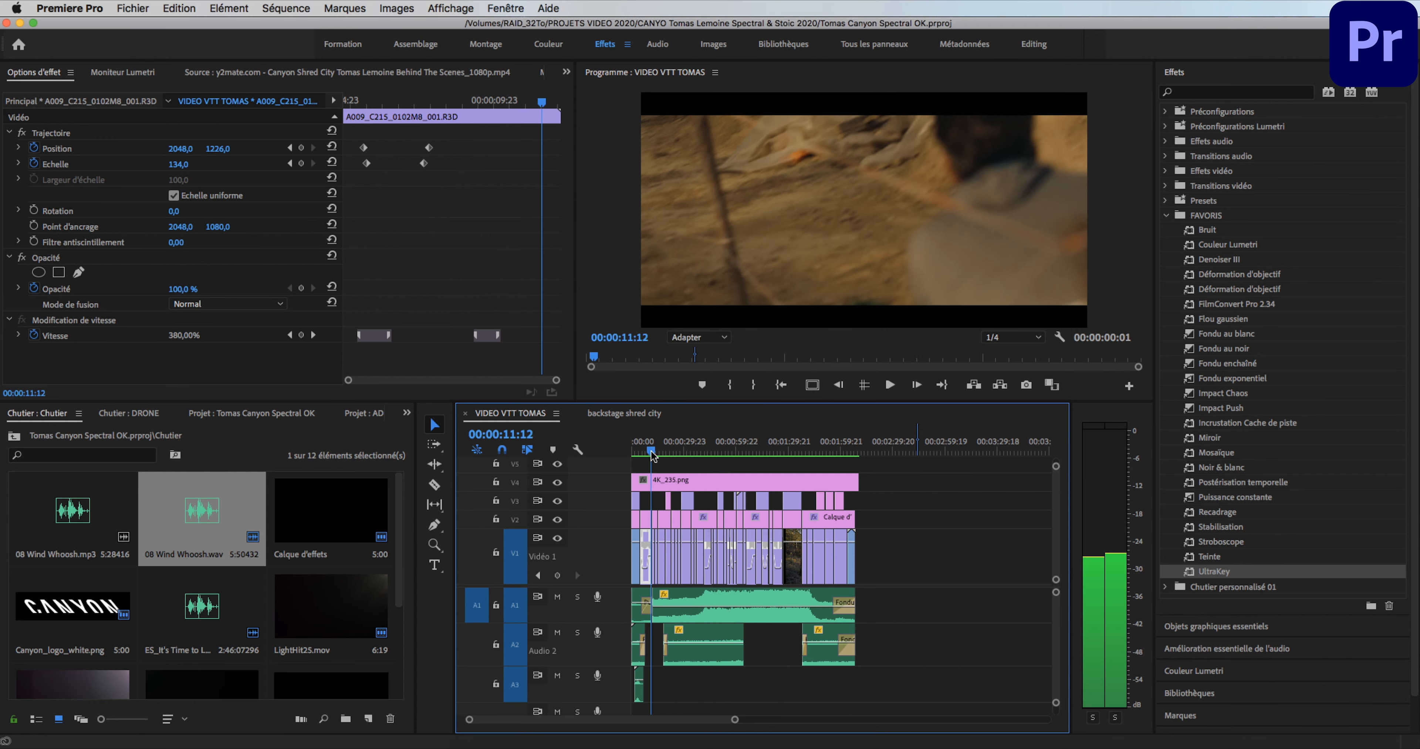
{"action": "left_click", "coordinate": [651, 453]}
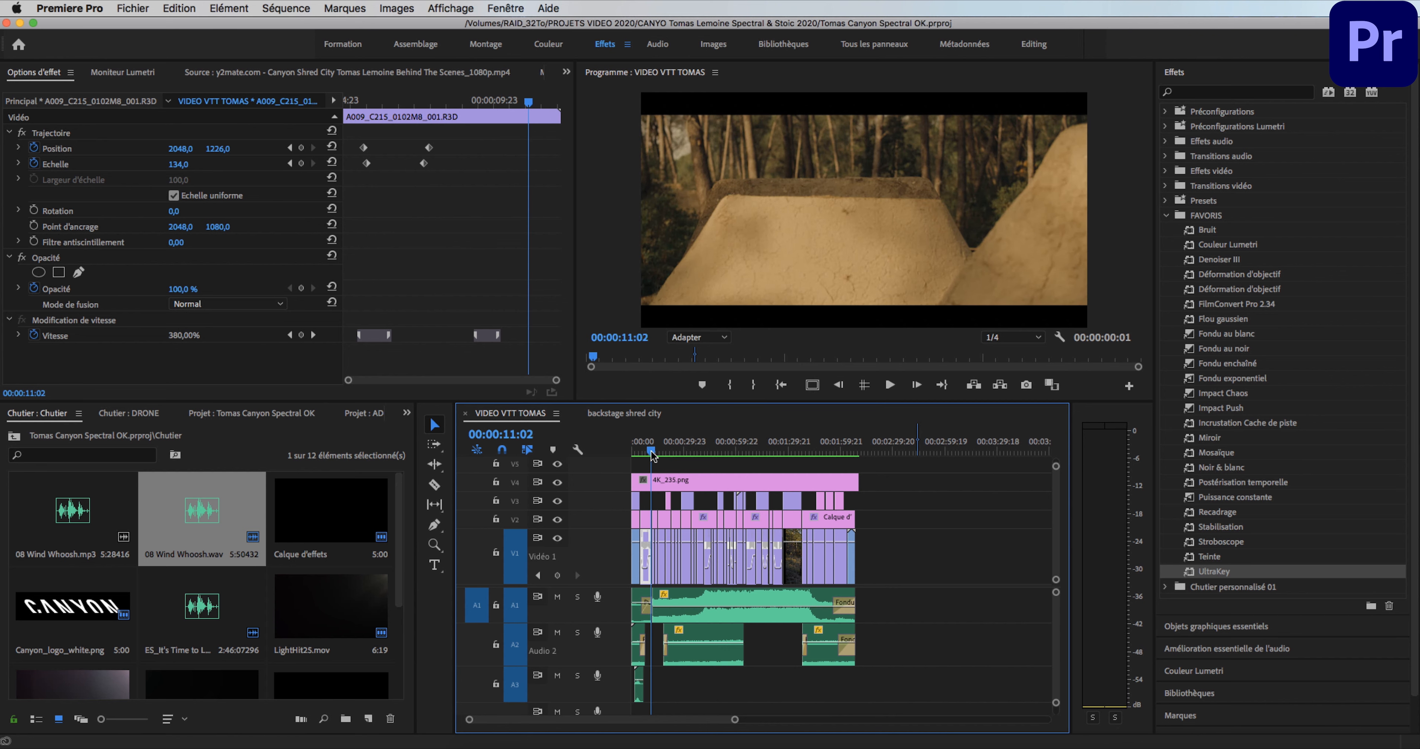
{"action": "key", "text": "XF86AudioRaiseVolume"}
{"action": "key", "text": "space"}
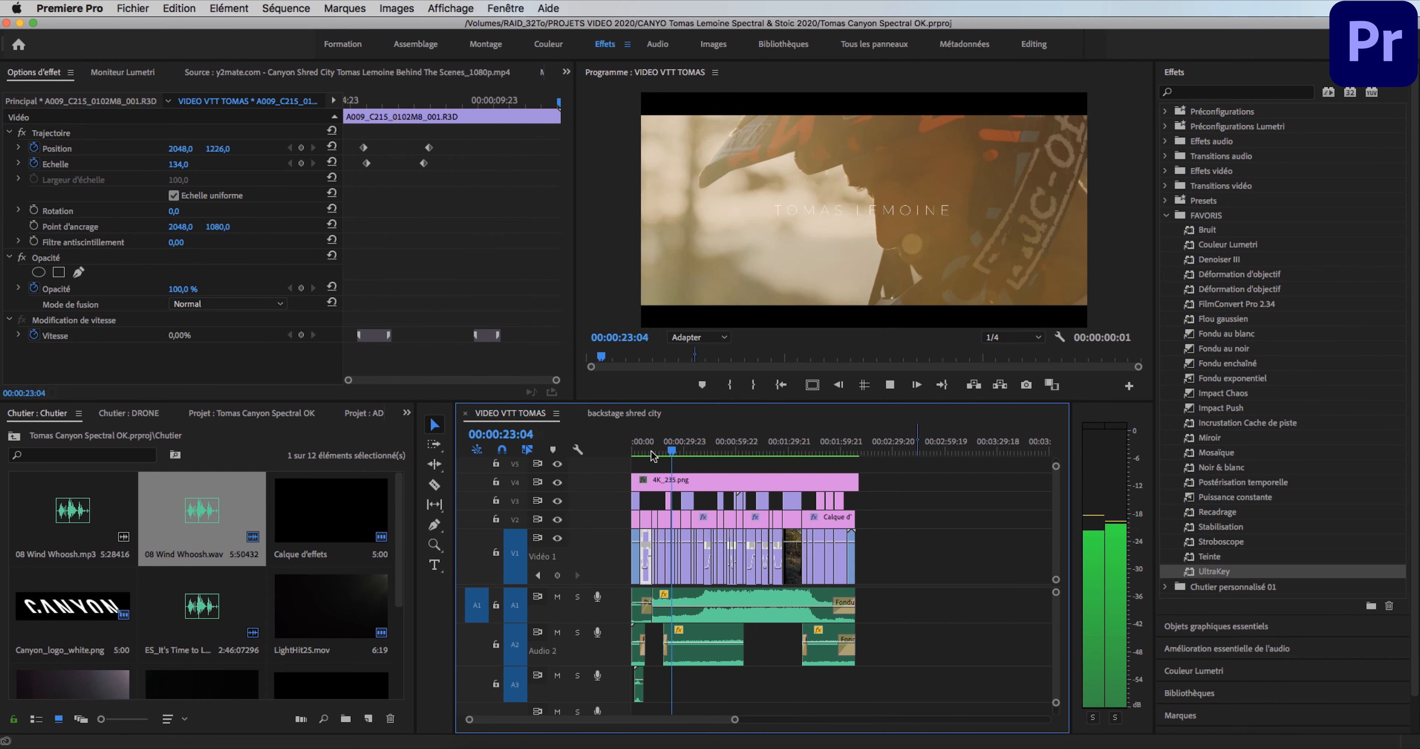
{"action": "key", "text": "space"}
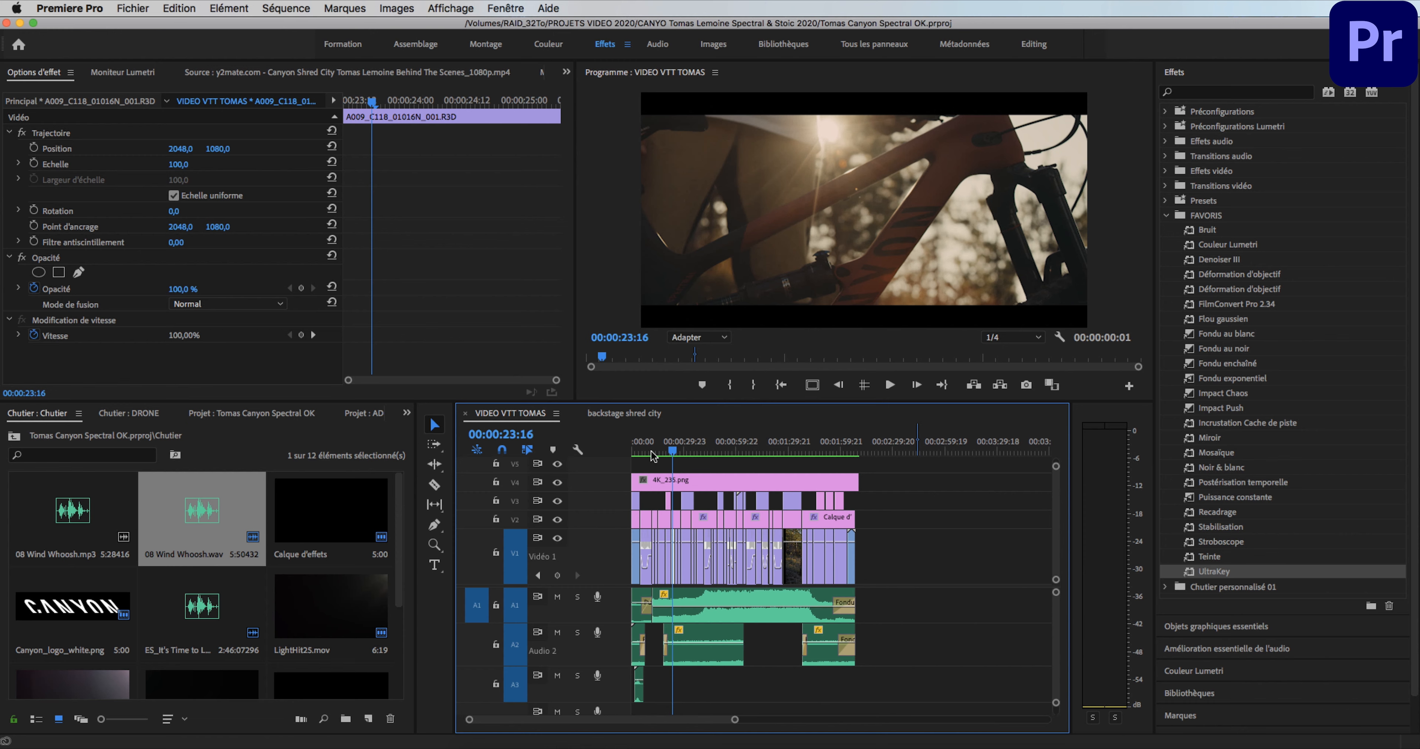
Step: Mute the system sound and scrub from about 00:00:12:09 to the rider's title shot, leaving the playhead at 00:00:20:11
{"action": "key", "text": "XF86AudioMute"}
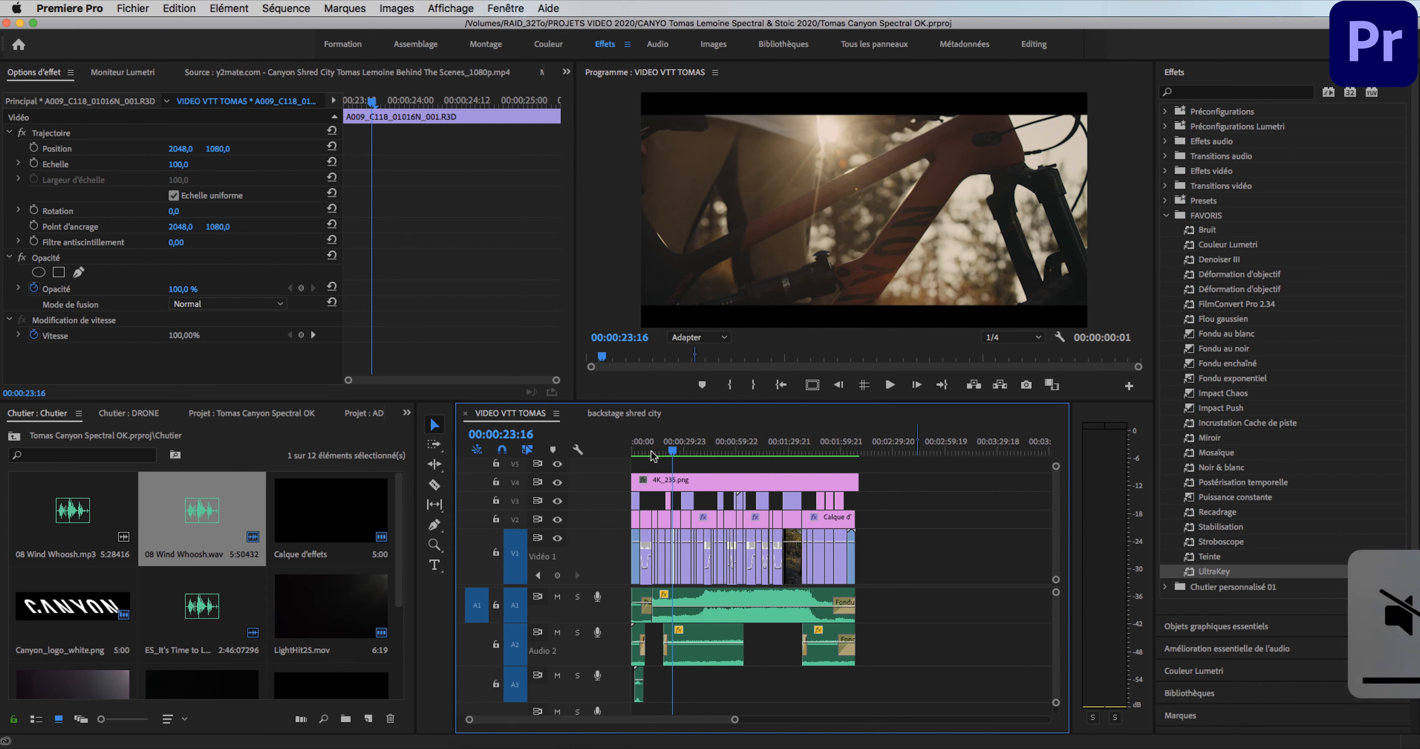
{"action": "left_click", "coordinate": [654, 448]}
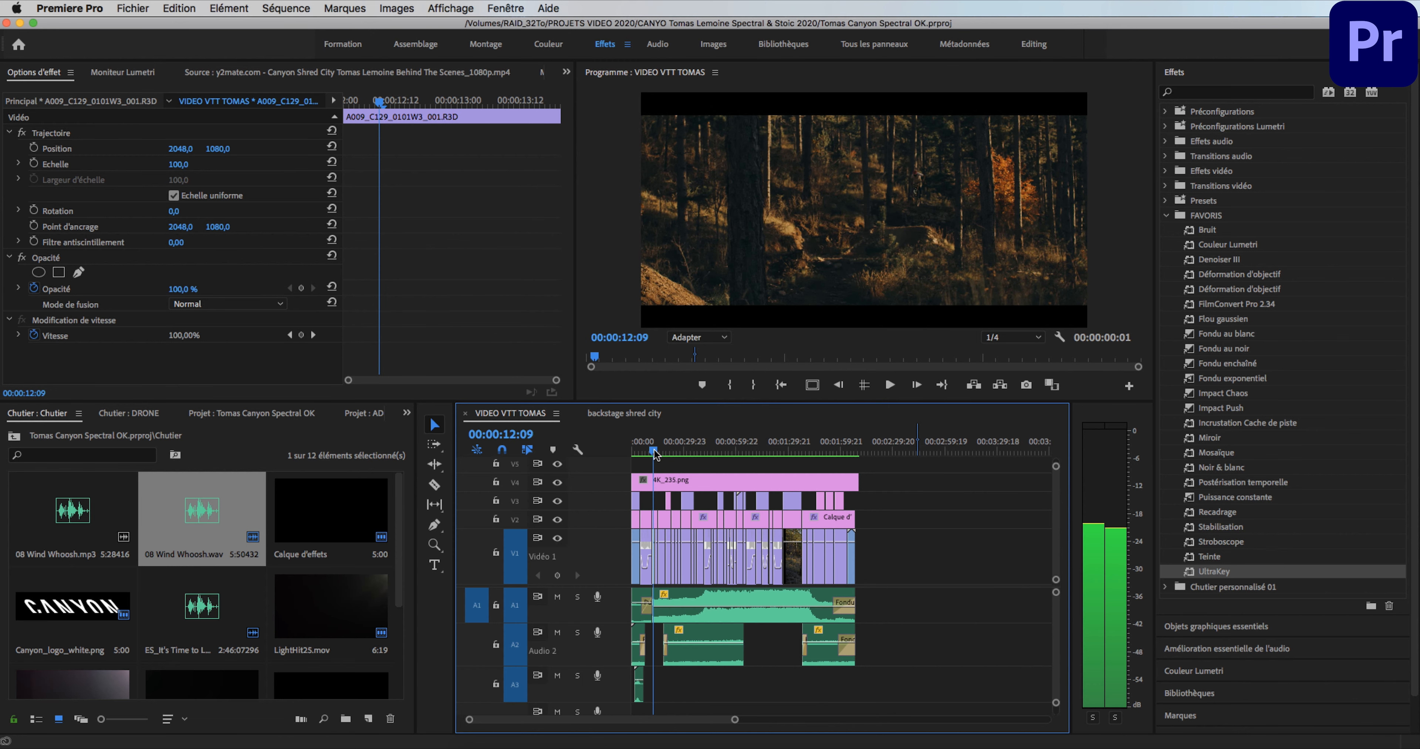
{"action": "left_click_drag", "start_coordinate": [653, 448], "coordinate": [654, 448]}
{"action": "left_click_drag", "start_coordinate": [654, 452], "coordinate": [668, 450]}
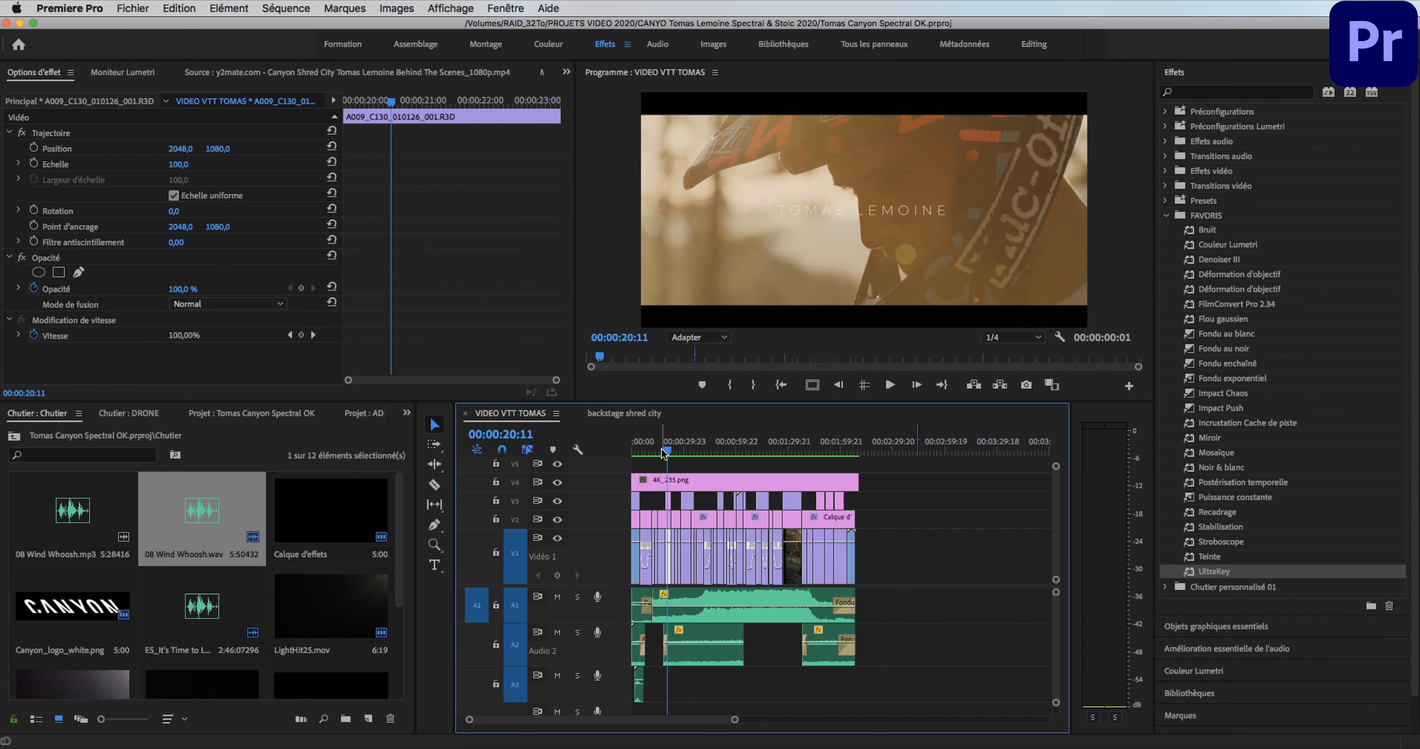
{"action": "left_click_drag", "start_coordinate": [660, 449], "coordinate": [670, 447]}
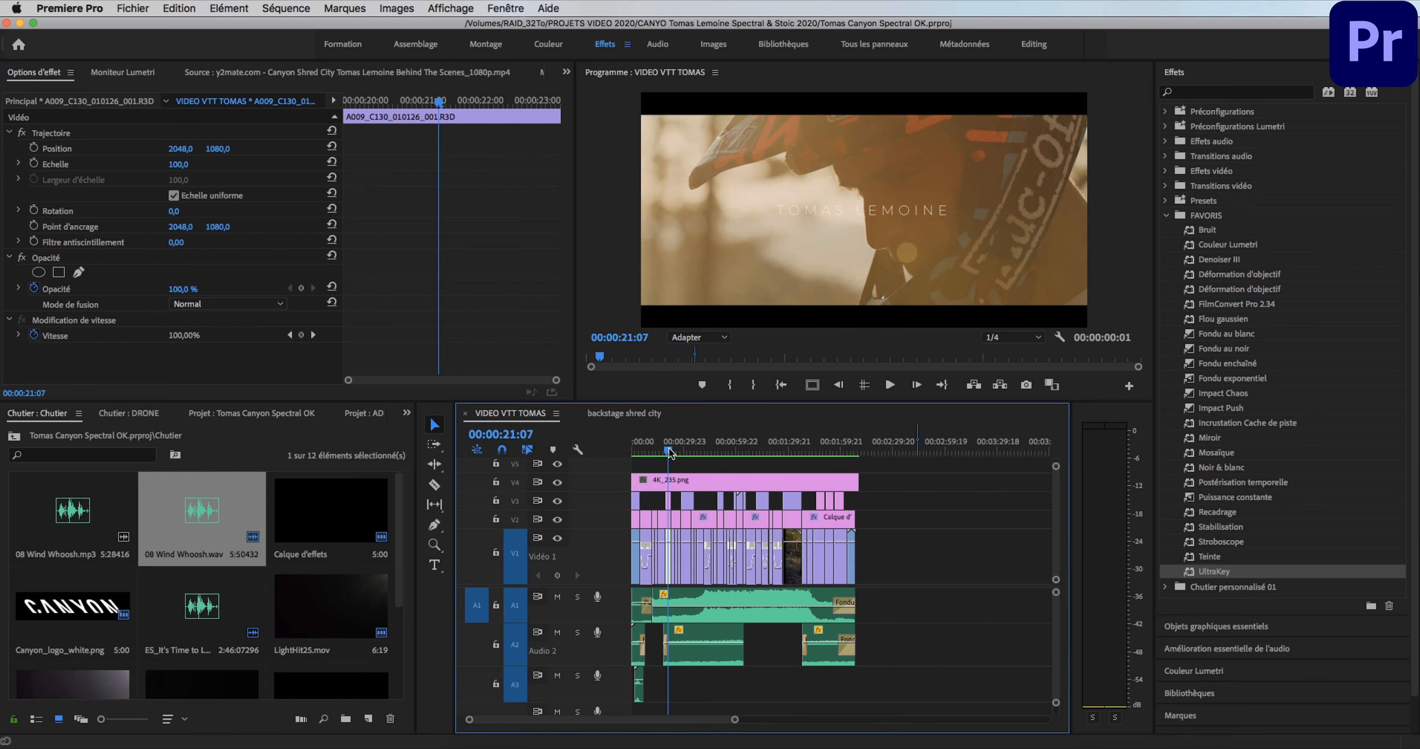
{"action": "left_click_drag", "start_coordinate": [669, 447], "coordinate": [669, 447]}
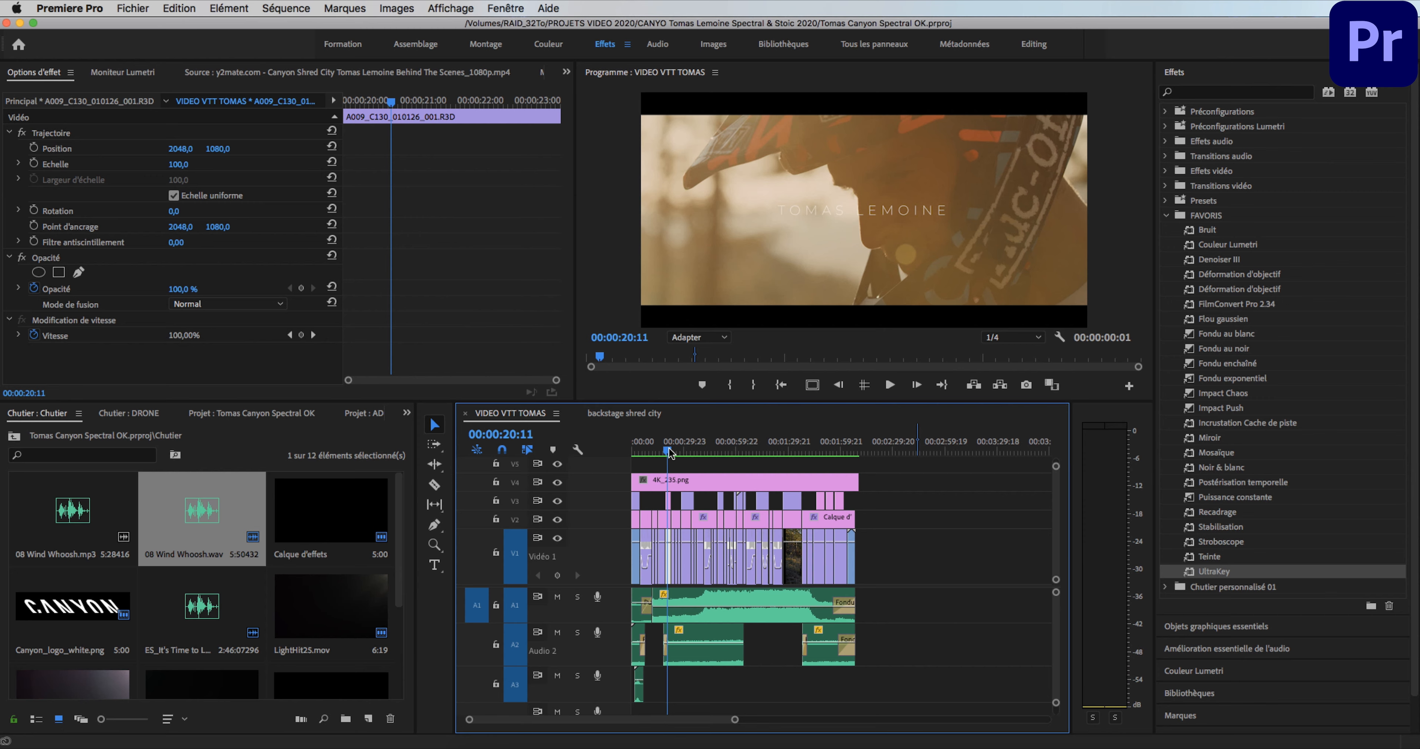
Step: Play the sequence from the title shot to 00:00:31:00, then mute the system sound
{"action": "key", "text": "space"}
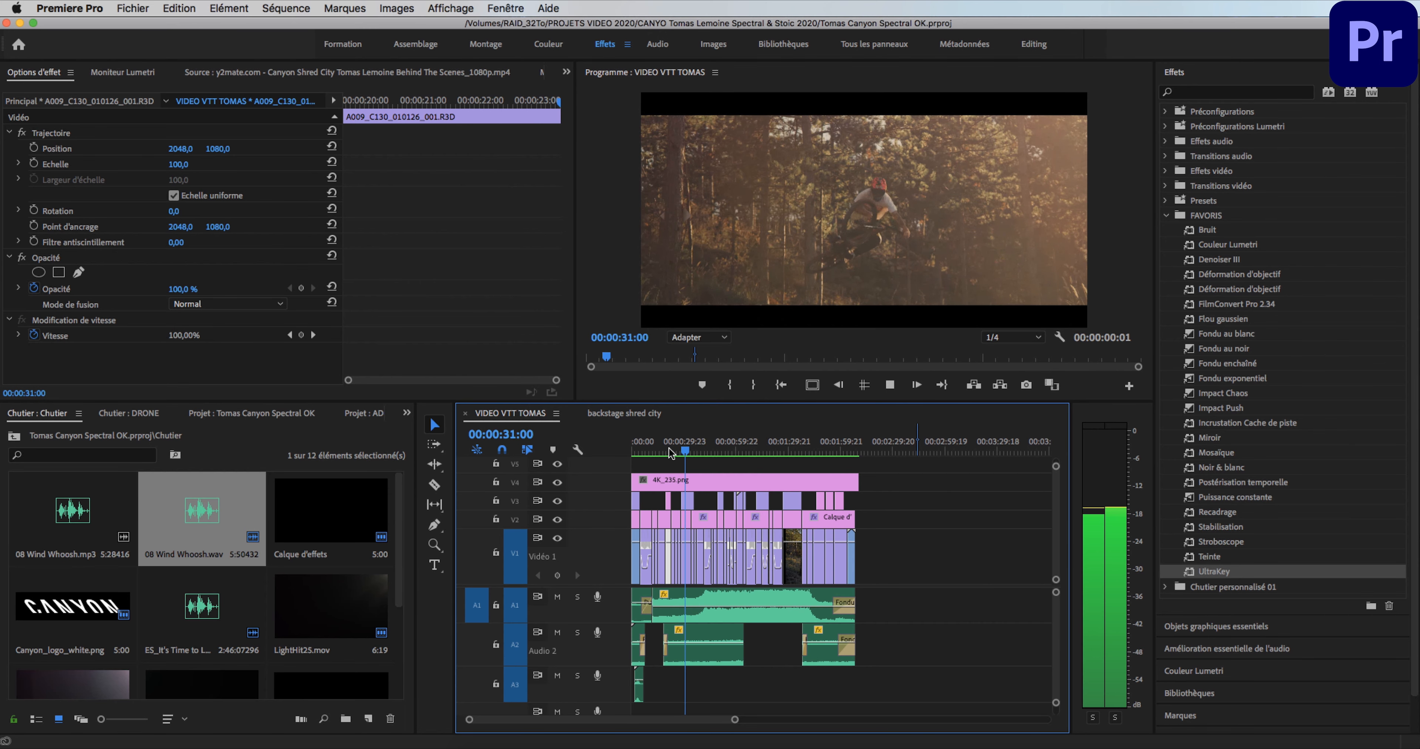
{"action": "key", "text": "space"}
{"action": "key", "text": "XF86AudioMute"}
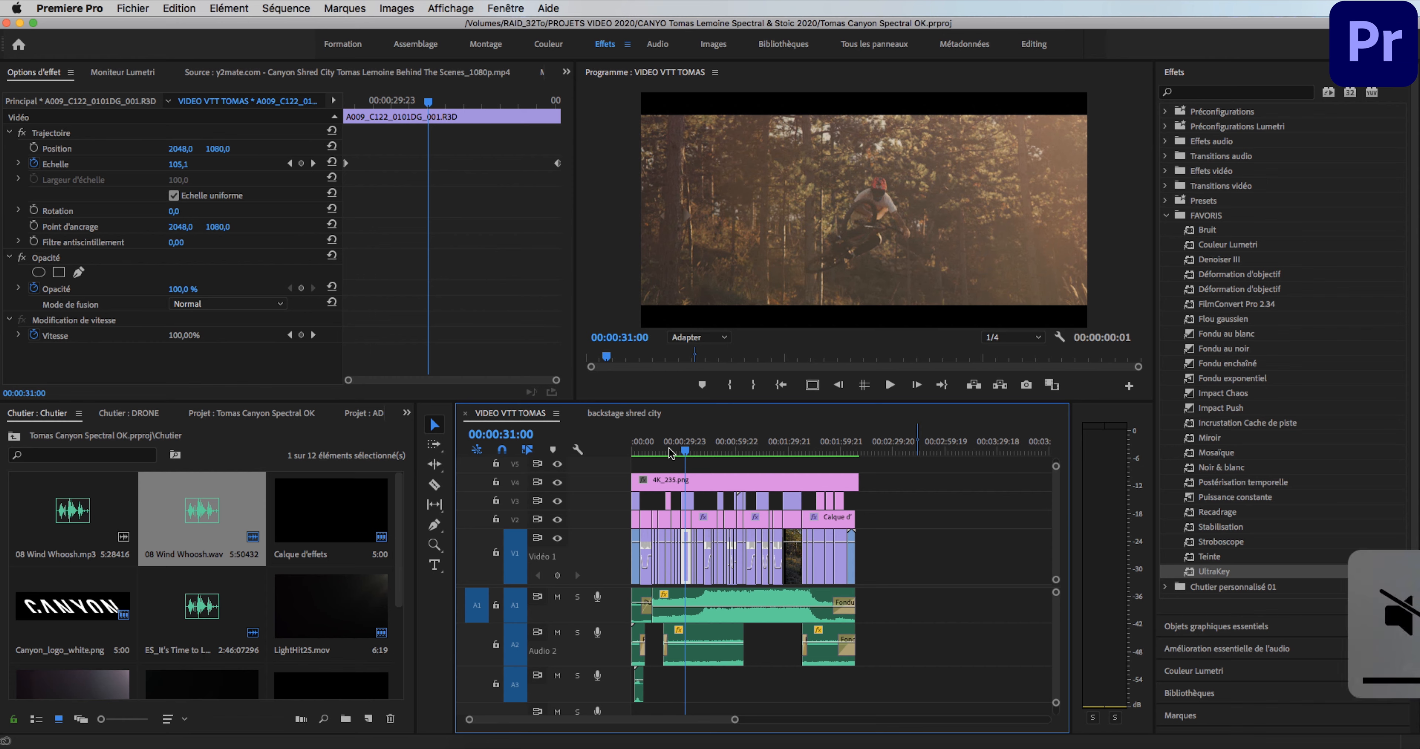
Step: Scrub from the bike close-up at 00:00:23:21 to the rider's jump at 00:00:31:13
{"action": "left_click_drag", "start_coordinate": [667, 449], "coordinate": [674, 447]}
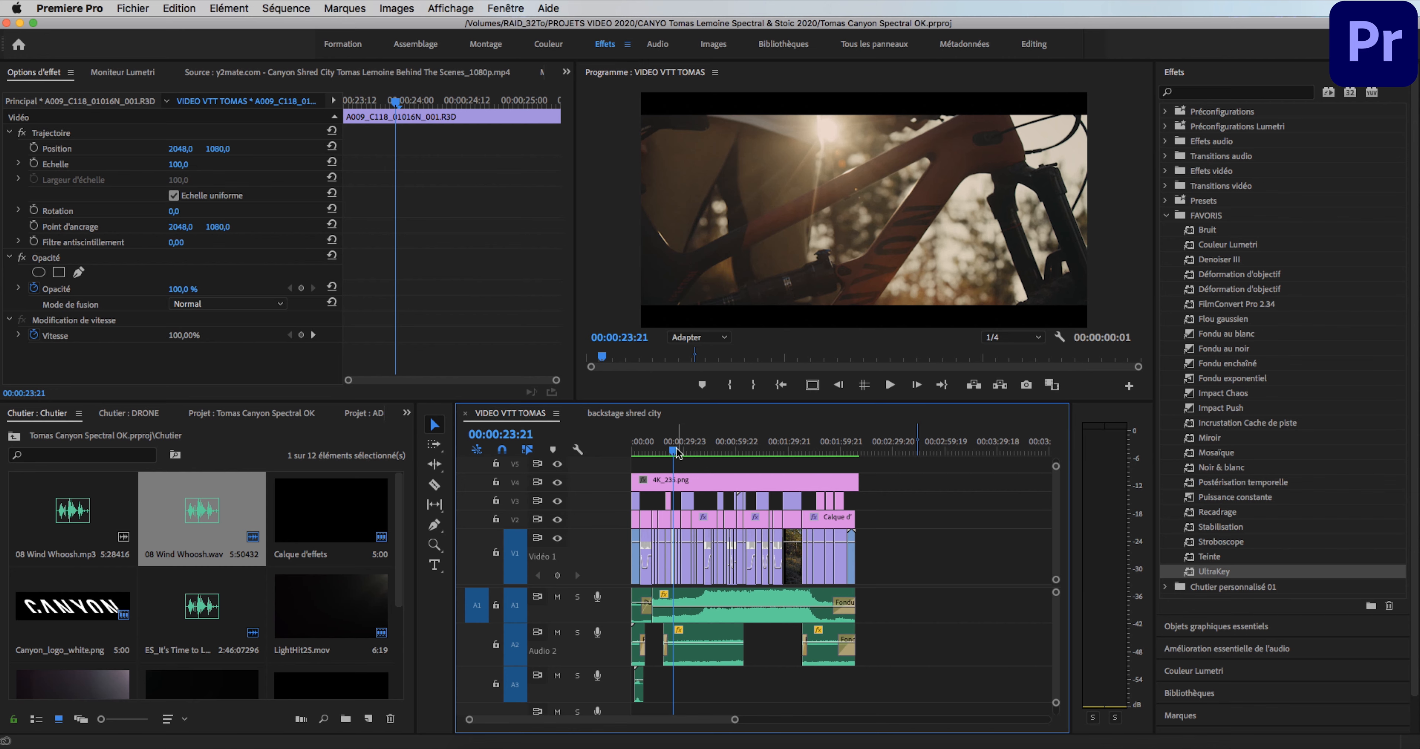
{"action": "key", "text": "space"}
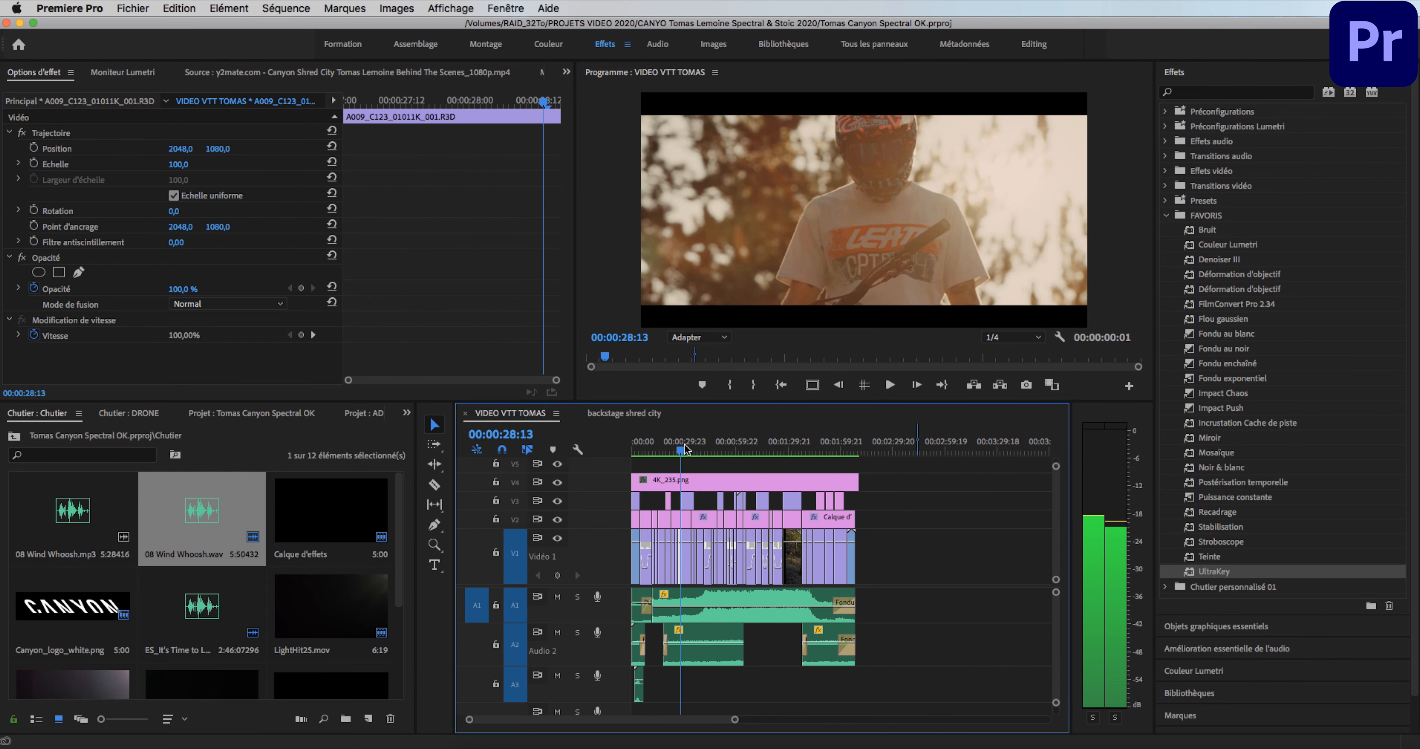
{"action": "left_click", "coordinate": [684, 448]}
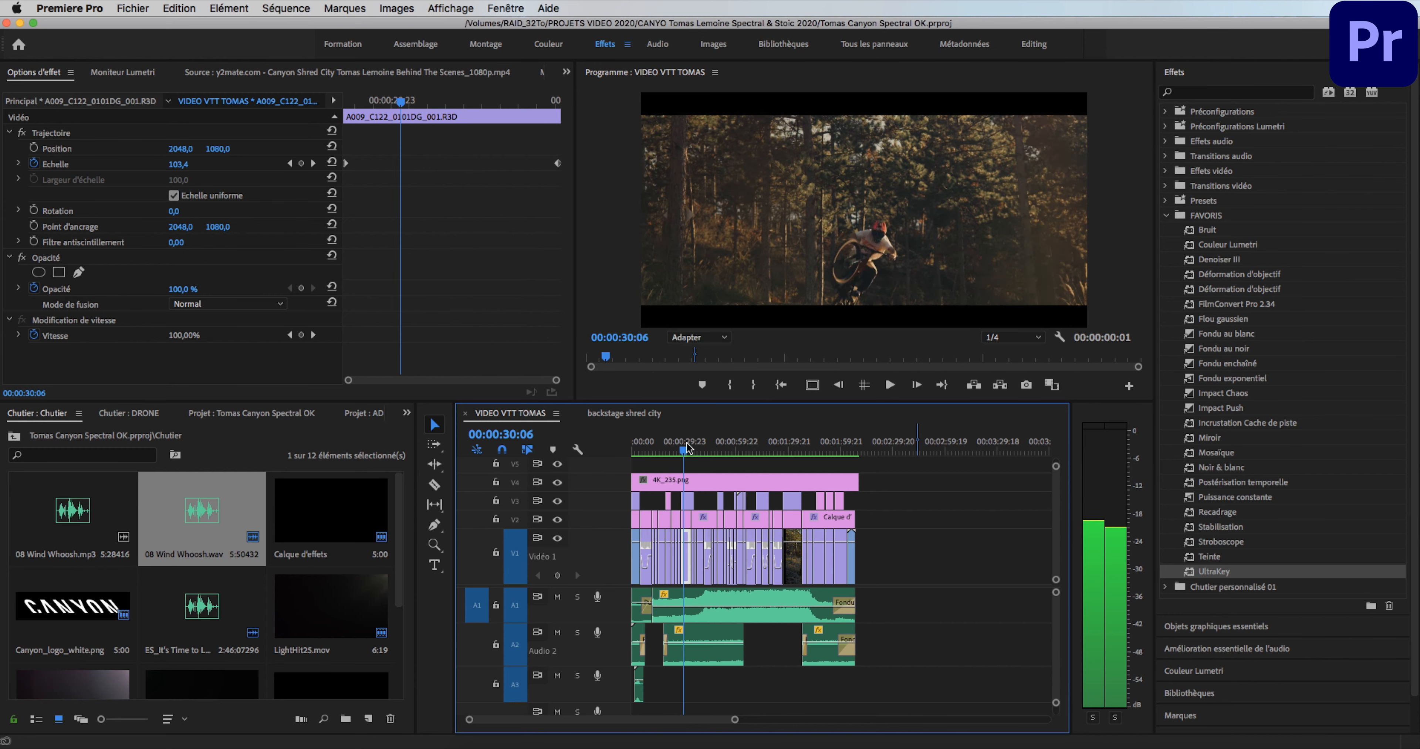
{"action": "left_click", "coordinate": [684, 443]}
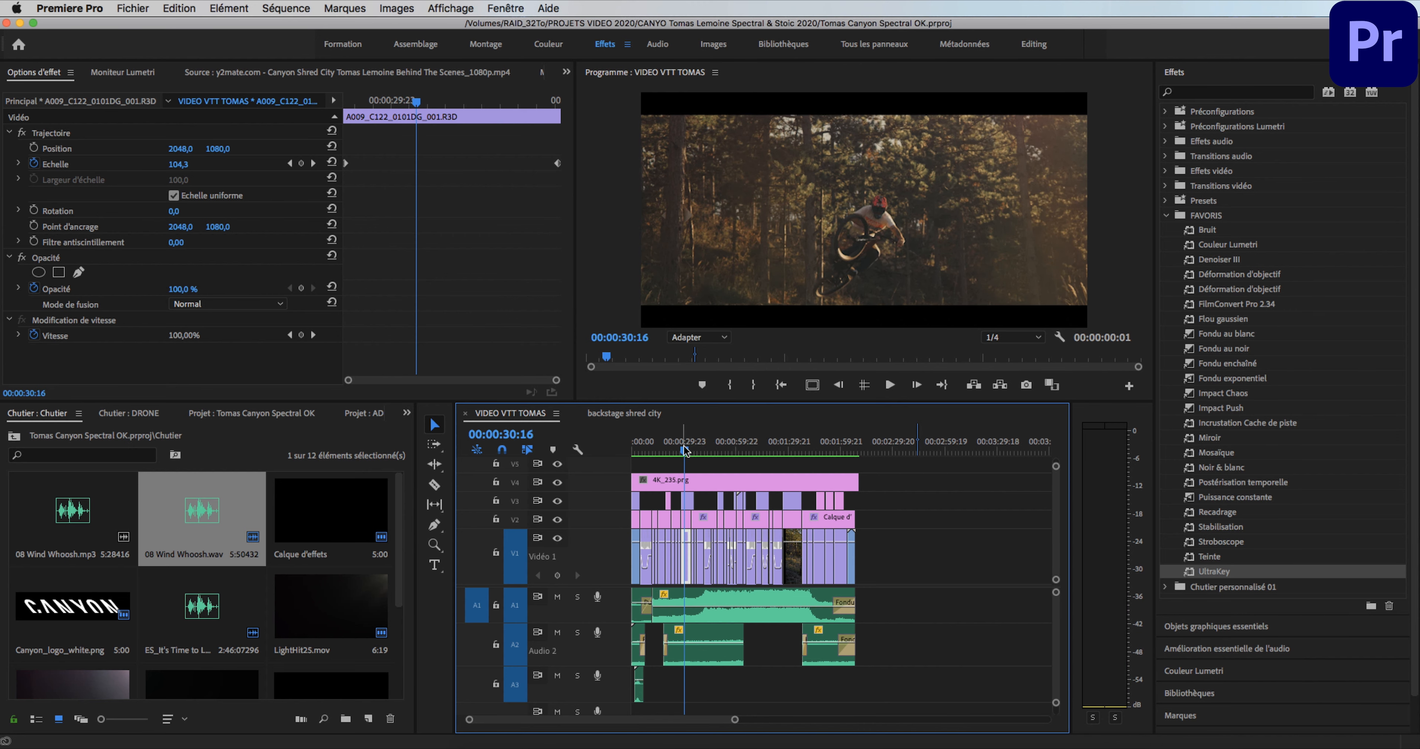
{"action": "left_click", "coordinate": [686, 447]}
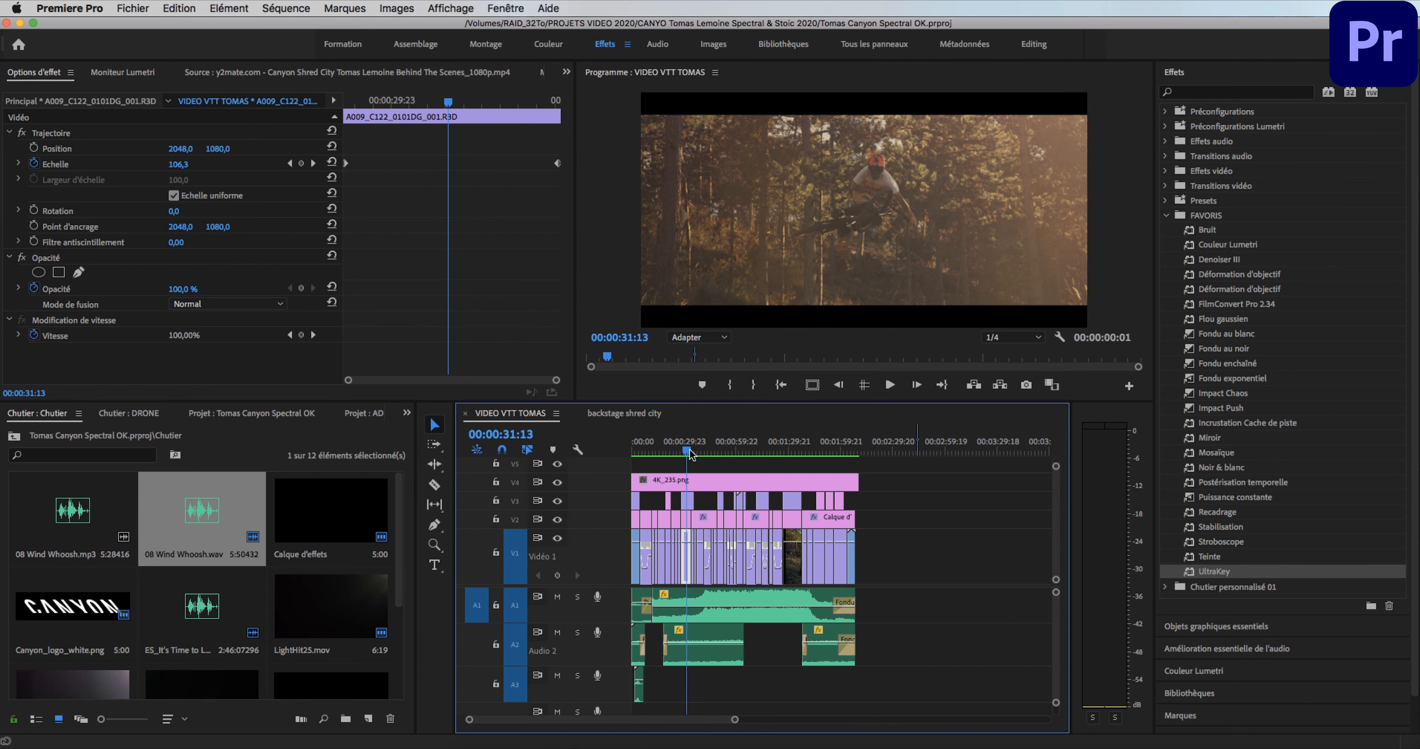
Step: Unmute the system sound and play the jump and the following shots, stopping at 00:00:44:02
{"action": "key", "text": "space"}
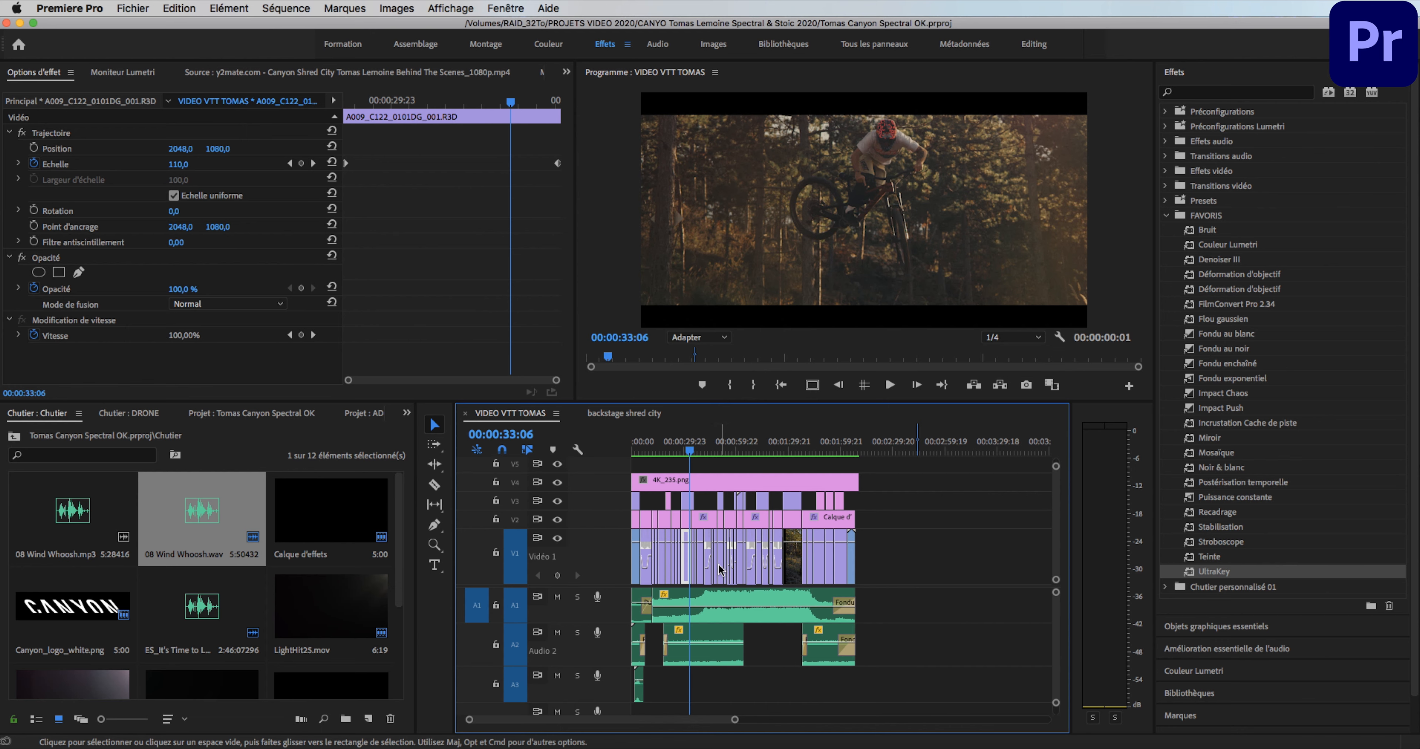
{"action": "key", "text": "XF86AudioMute"}
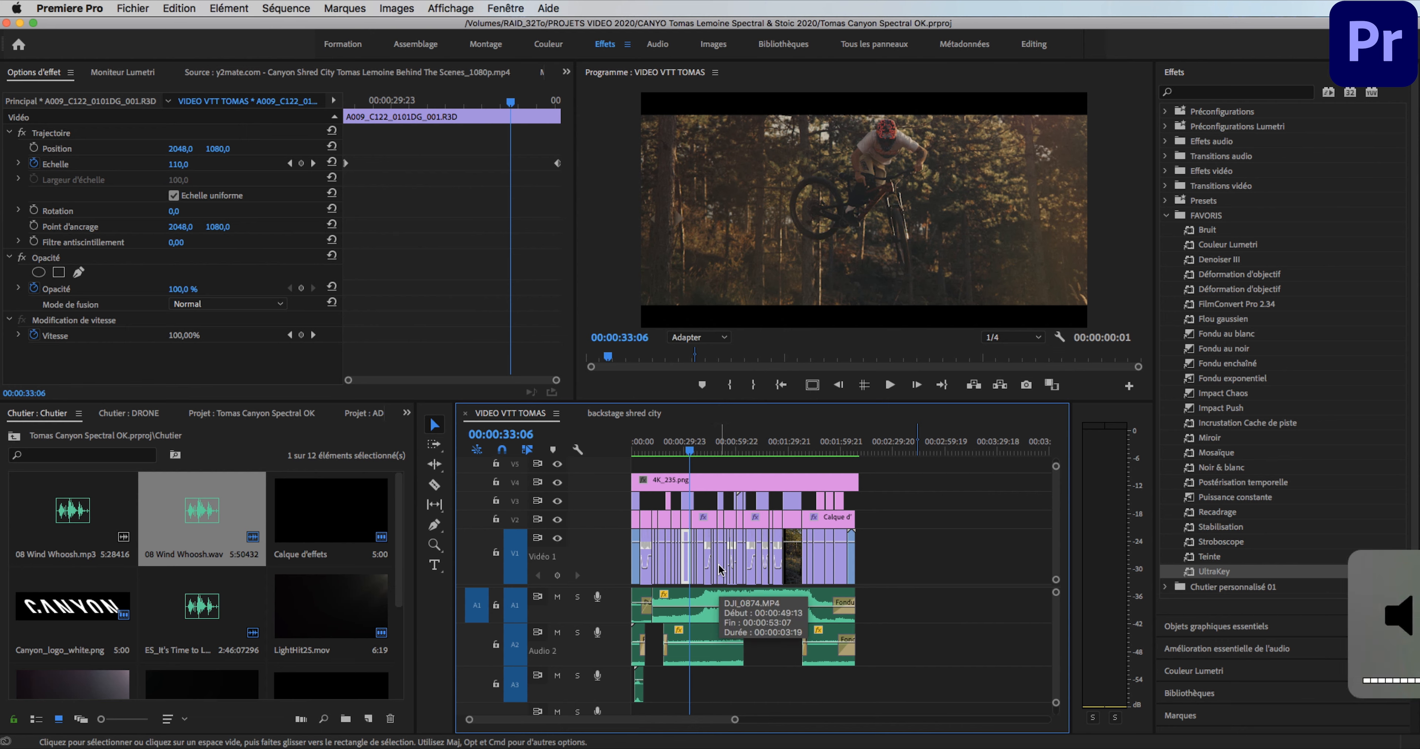
{"action": "key", "text": "space"}
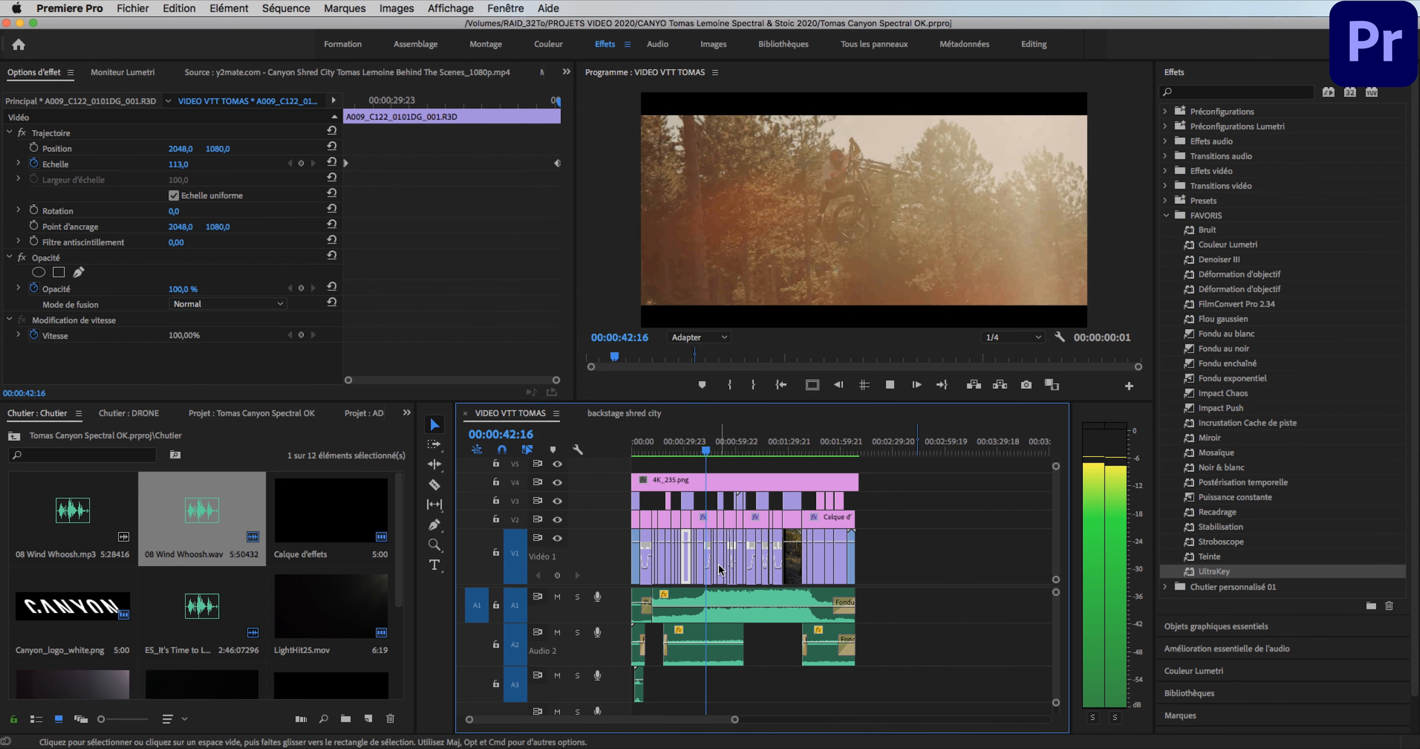
{"action": "key", "text": "space"}
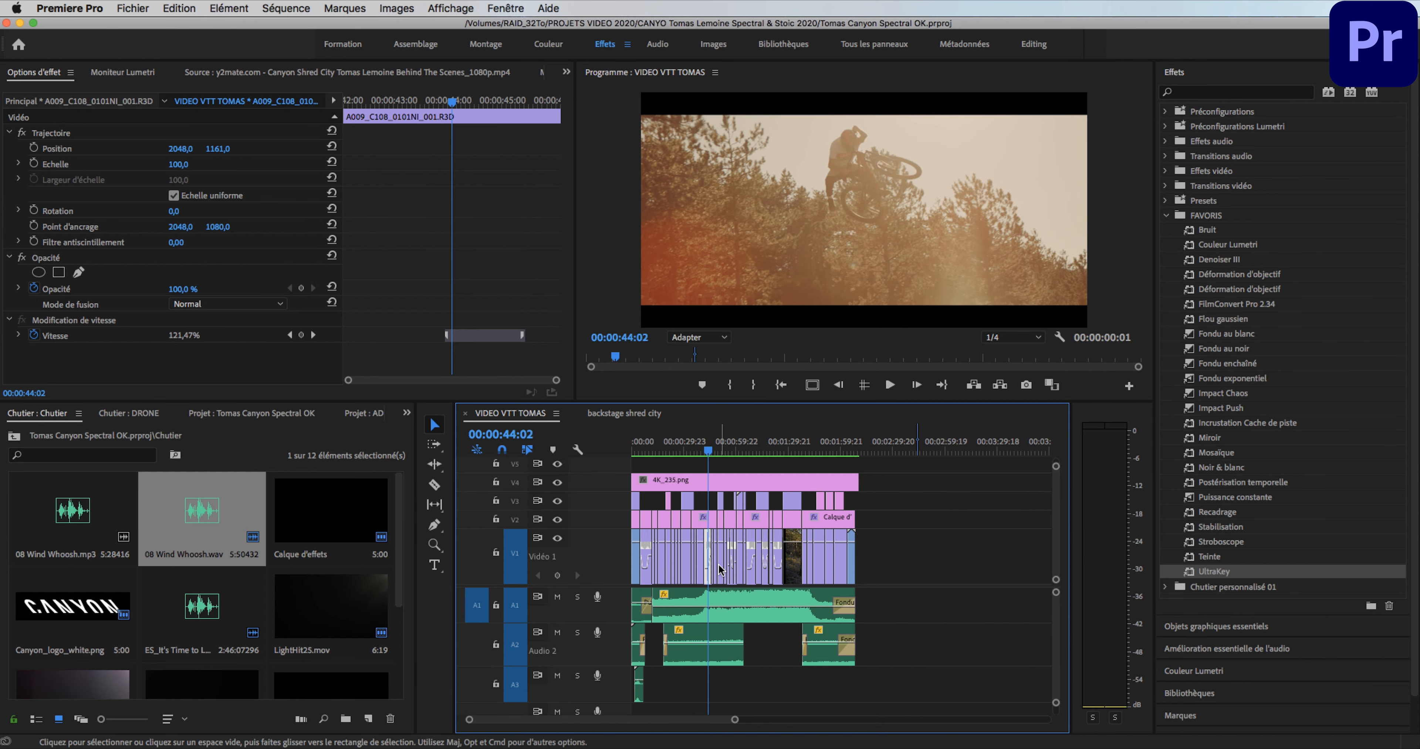
Step: Try placing the Titre 02 clip on track V5 at 00:00:32:00, preview it near the grass and tree shots, and restore its original place
{"action": "left_click", "coordinate": [692, 450]}
{"action": "left_click_drag", "start_coordinate": [694, 451], "coordinate": [696, 452]}
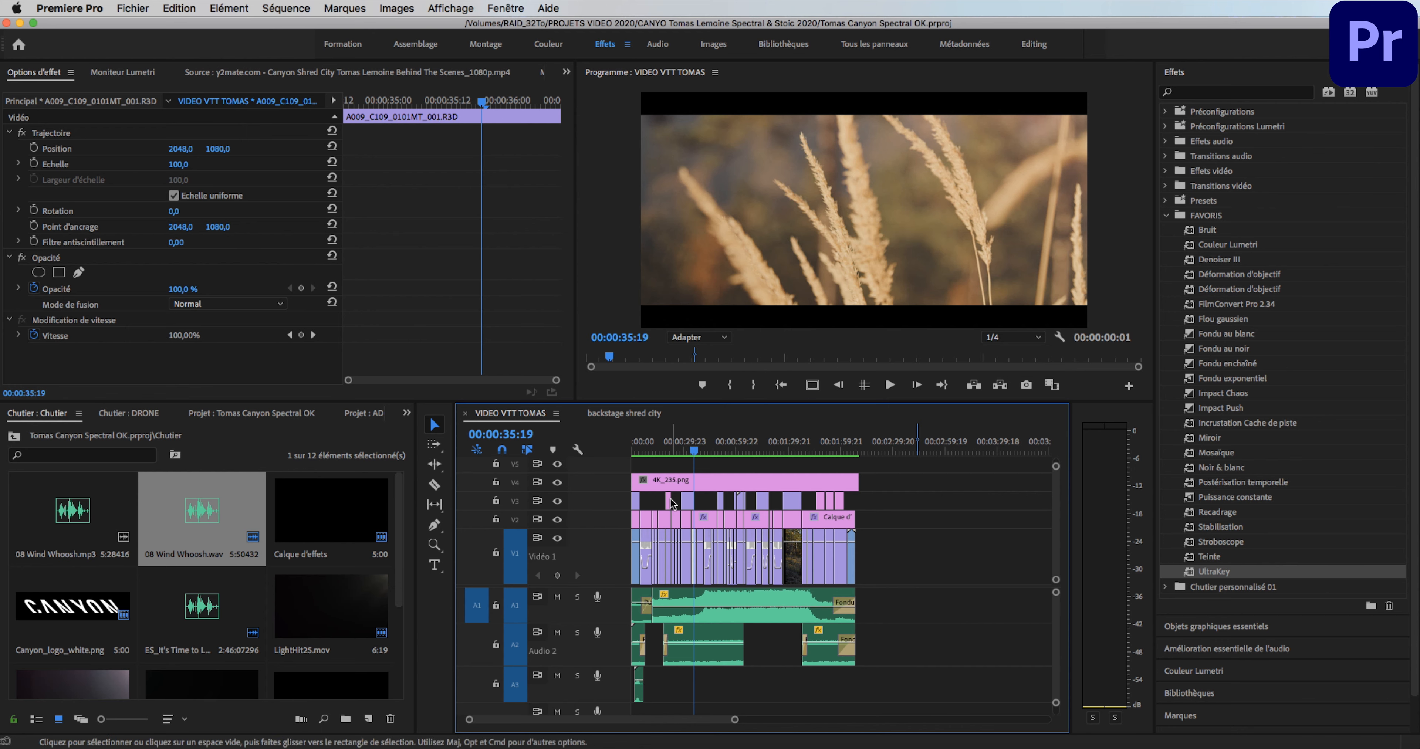
{"action": "left_click_drag", "start_coordinate": [671, 505], "coordinate": [694, 455]}
{"action": "key", "text": "equal"}
{"action": "key", "text": "equal"}
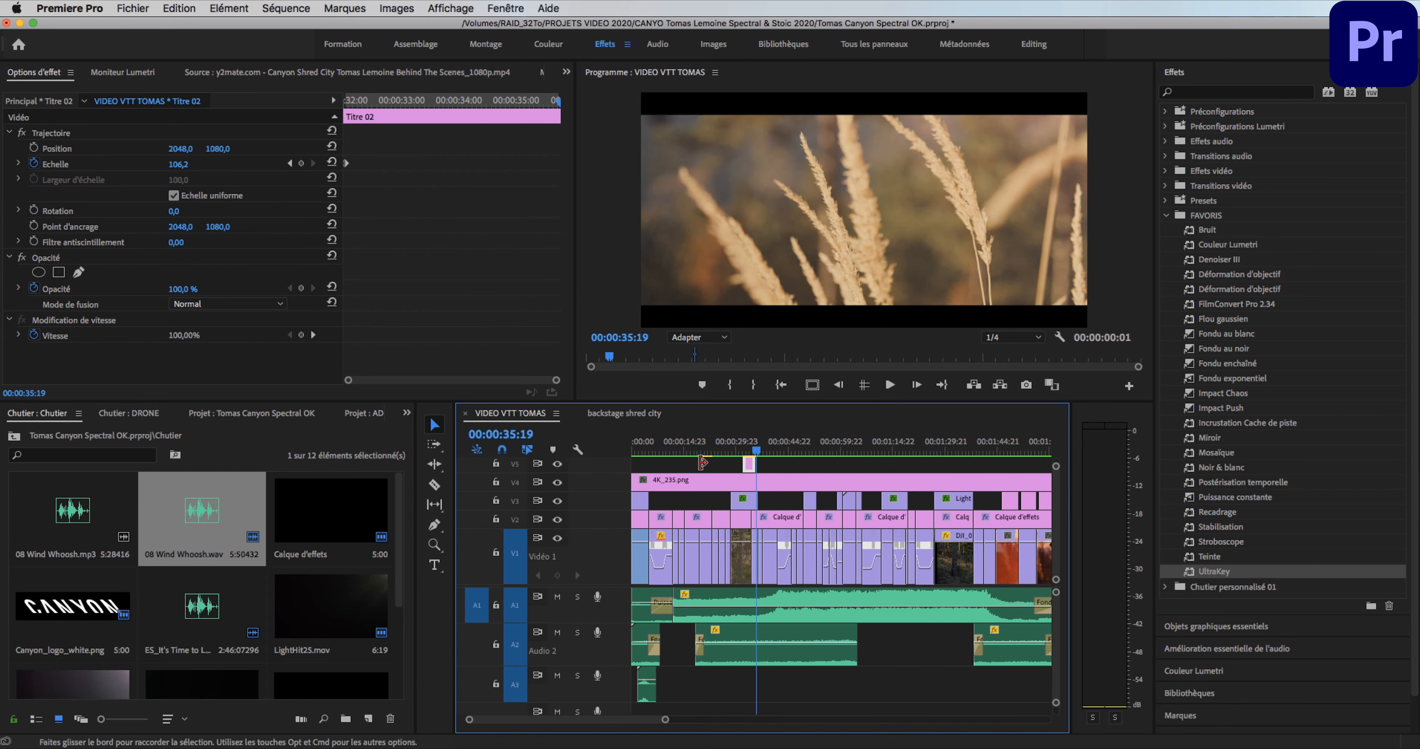
{"action": "left_click_drag", "start_coordinate": [823, 463], "coordinate": [848, 451]}
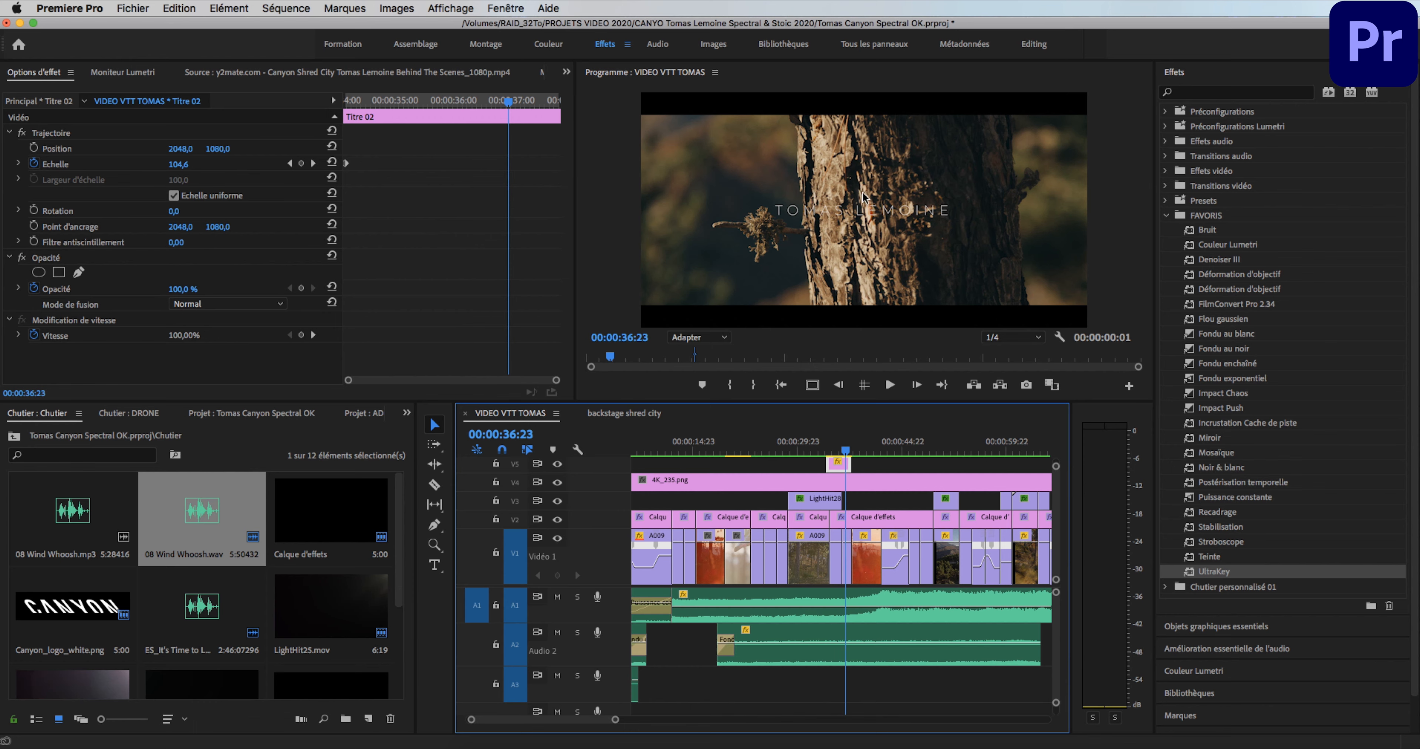
{"action": "left_click_drag", "start_coordinate": [840, 451], "coordinate": [811, 464]}
{"action": "key", "text": "super+s"}
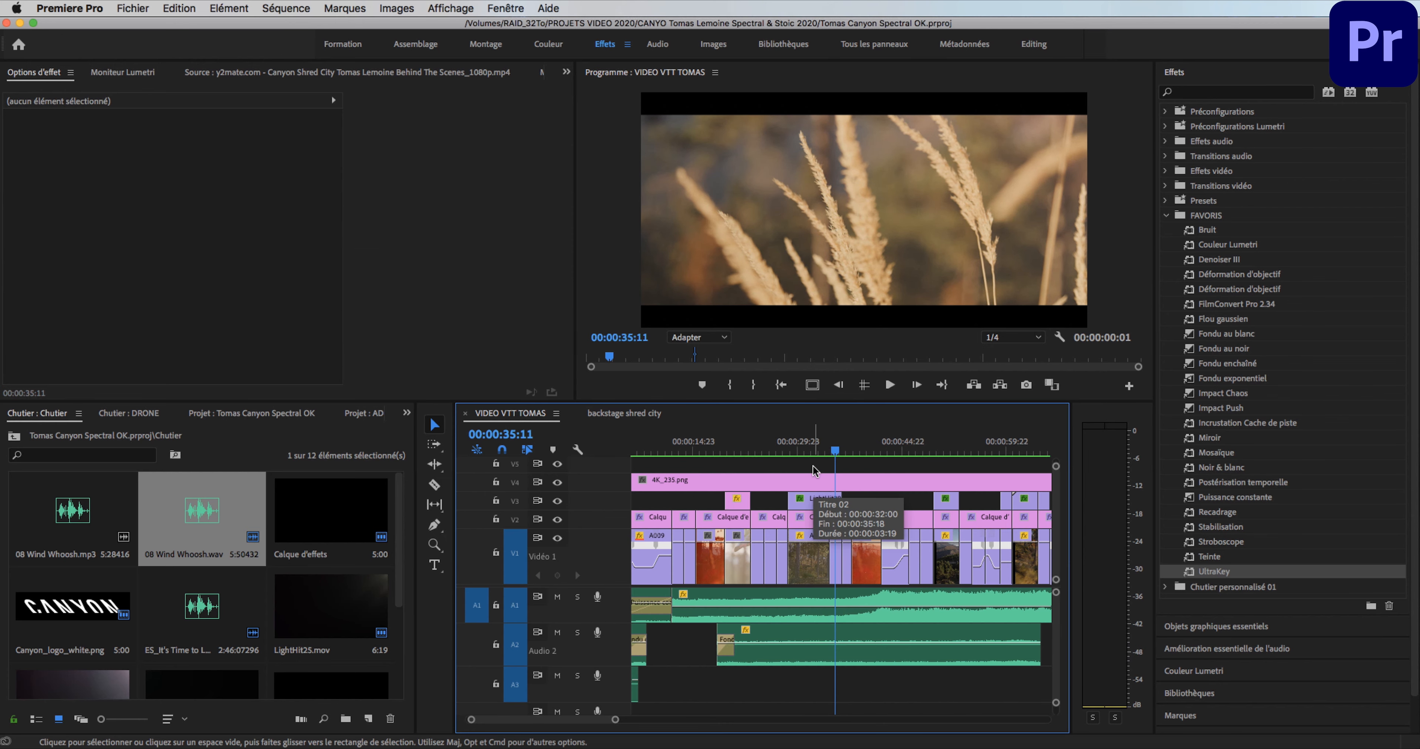
Step: Scrub from the grass shot at 00:00:35:04 to the rider's jump at 00:00:42:15
{"action": "left_click", "coordinate": [832, 446]}
{"action": "left_click_drag", "start_coordinate": [834, 445], "coordinate": [835, 442]}
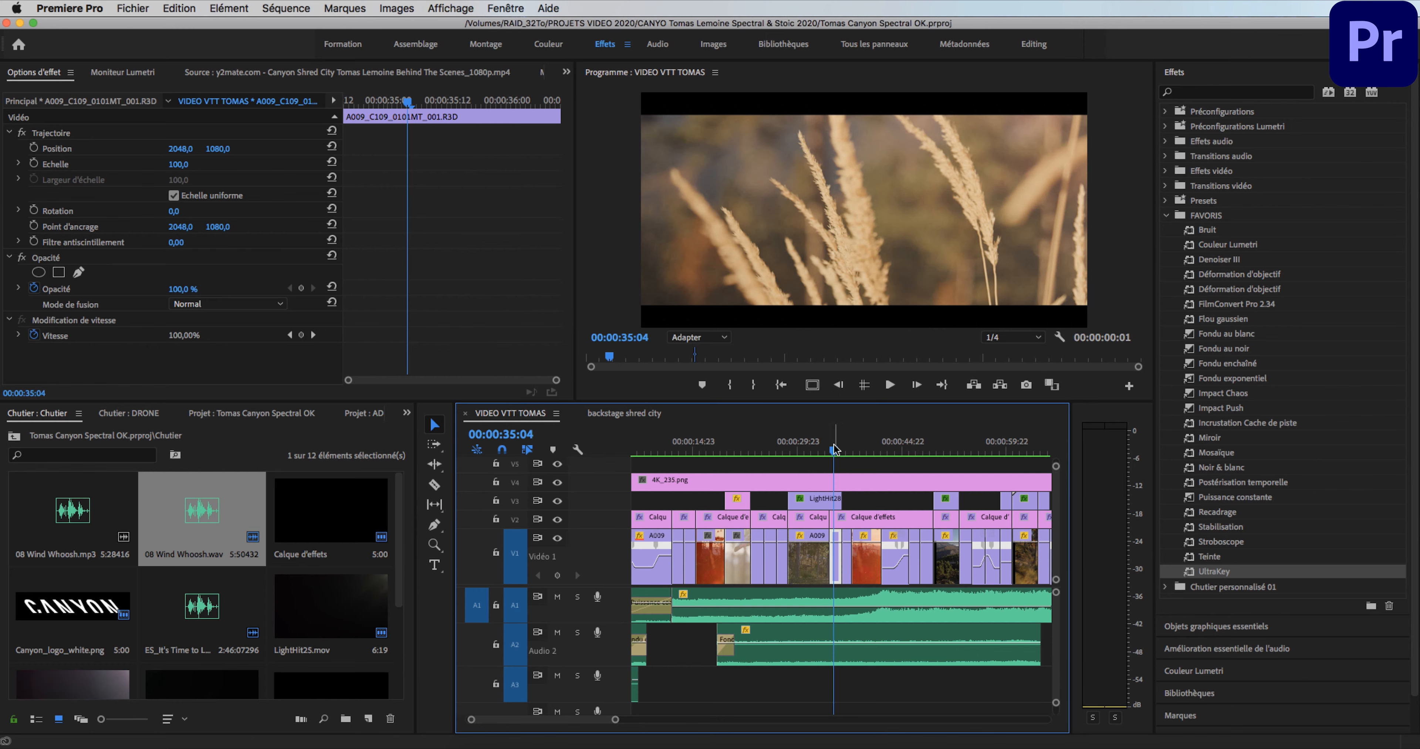
{"action": "left_click_drag", "start_coordinate": [834, 450], "coordinate": [887, 431]}
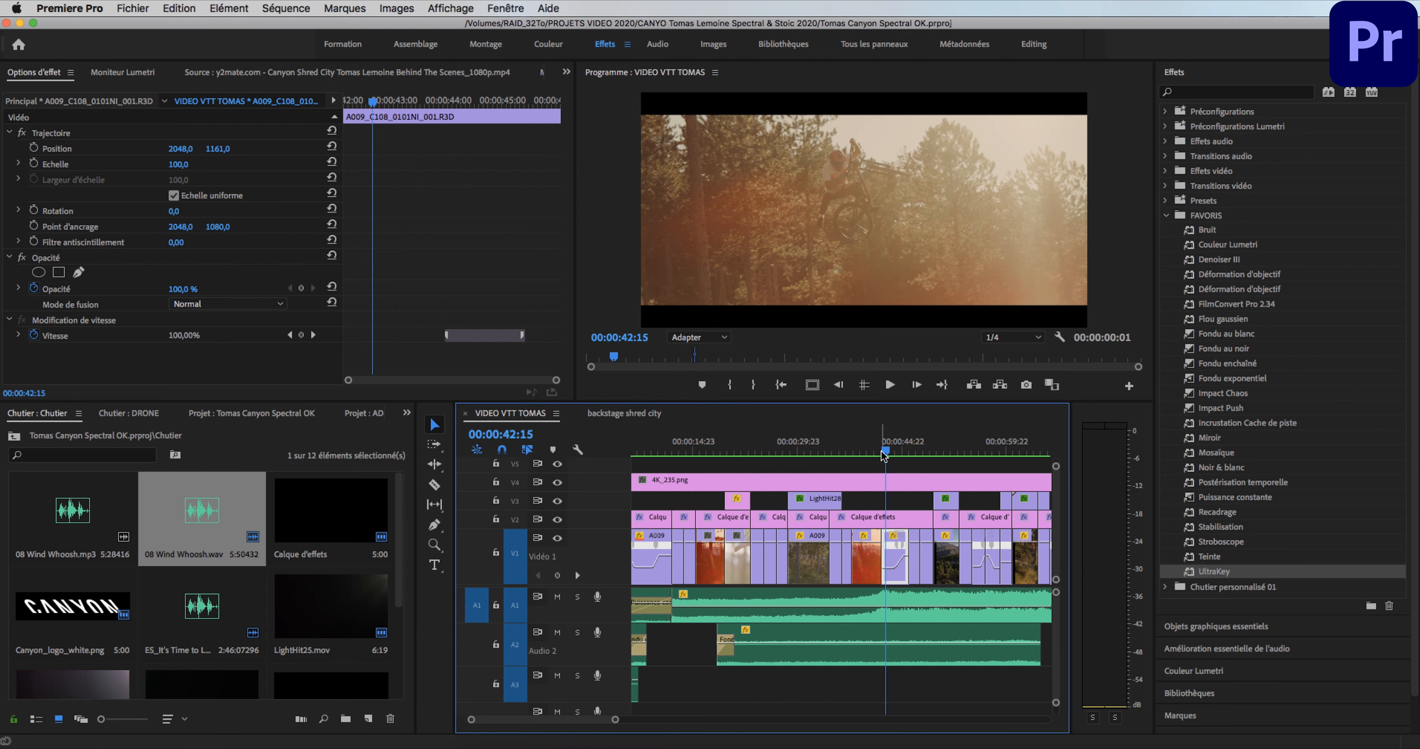
Step: Return to the orange-toned shot before the jump, play to the mountain landscape at 00:00:51:07, and mute the system sound
{"action": "left_click", "coordinate": [892, 453]}
{"action": "left_click_drag", "start_coordinate": [890, 447], "coordinate": [859, 458]}
{"action": "key", "text": "space"}
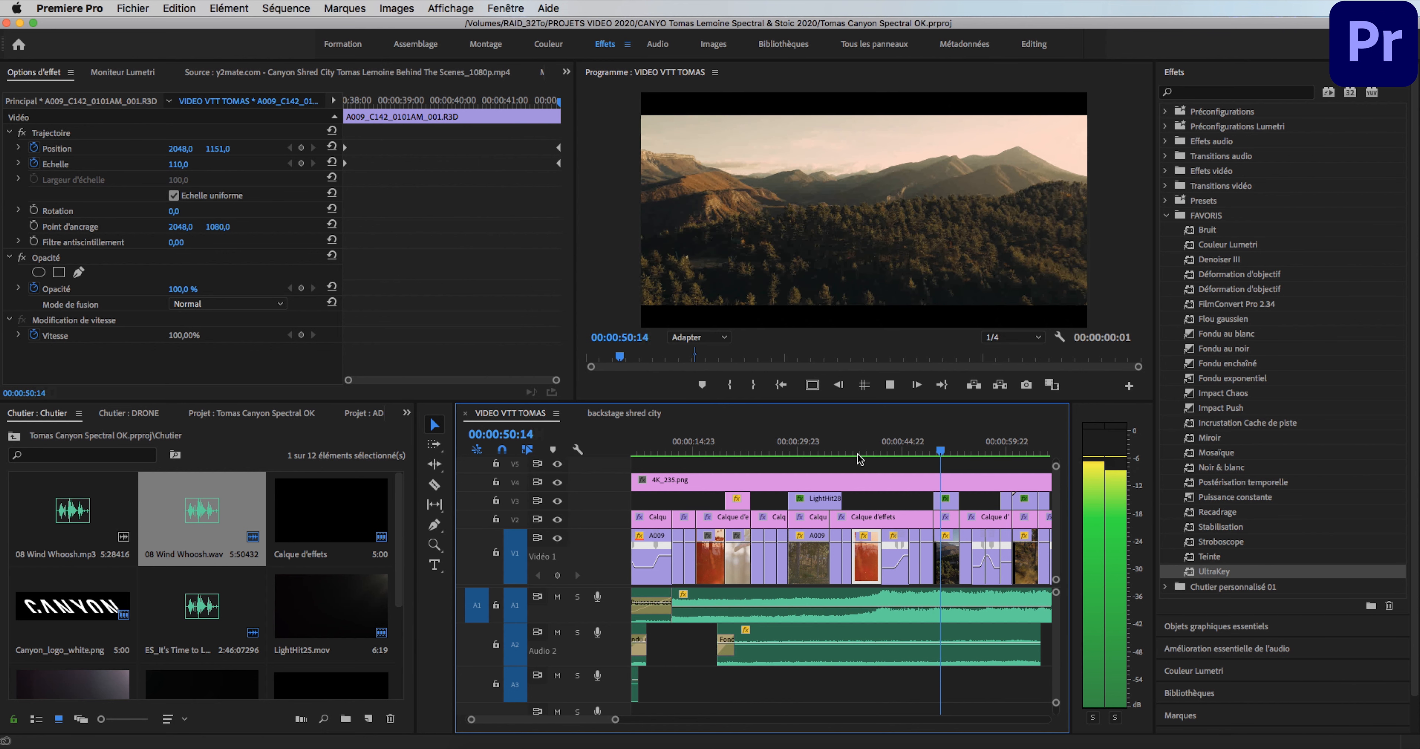
{"action": "key", "text": "space"}
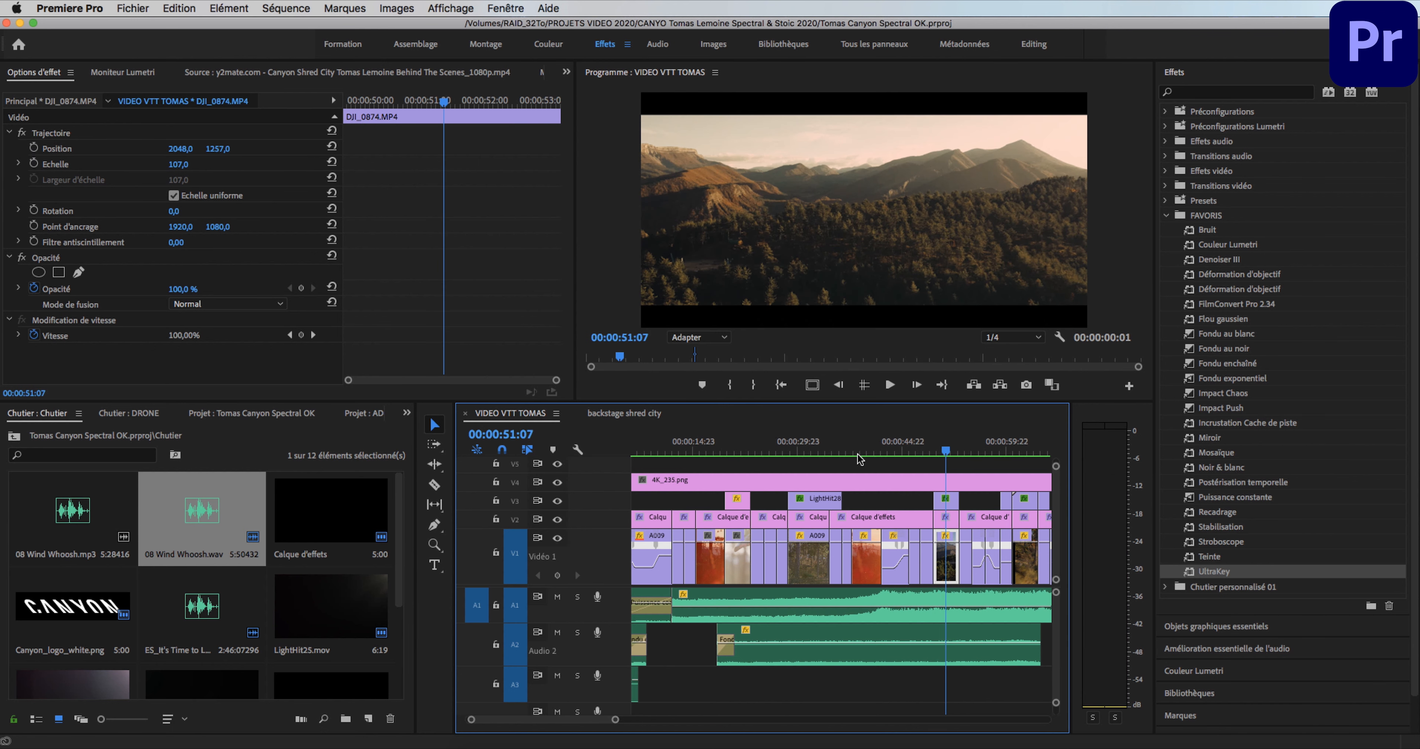
{"action": "key", "text": "XF86AudioRaiseVolume"}
{"action": "key", "text": "XF86AudioMute"}
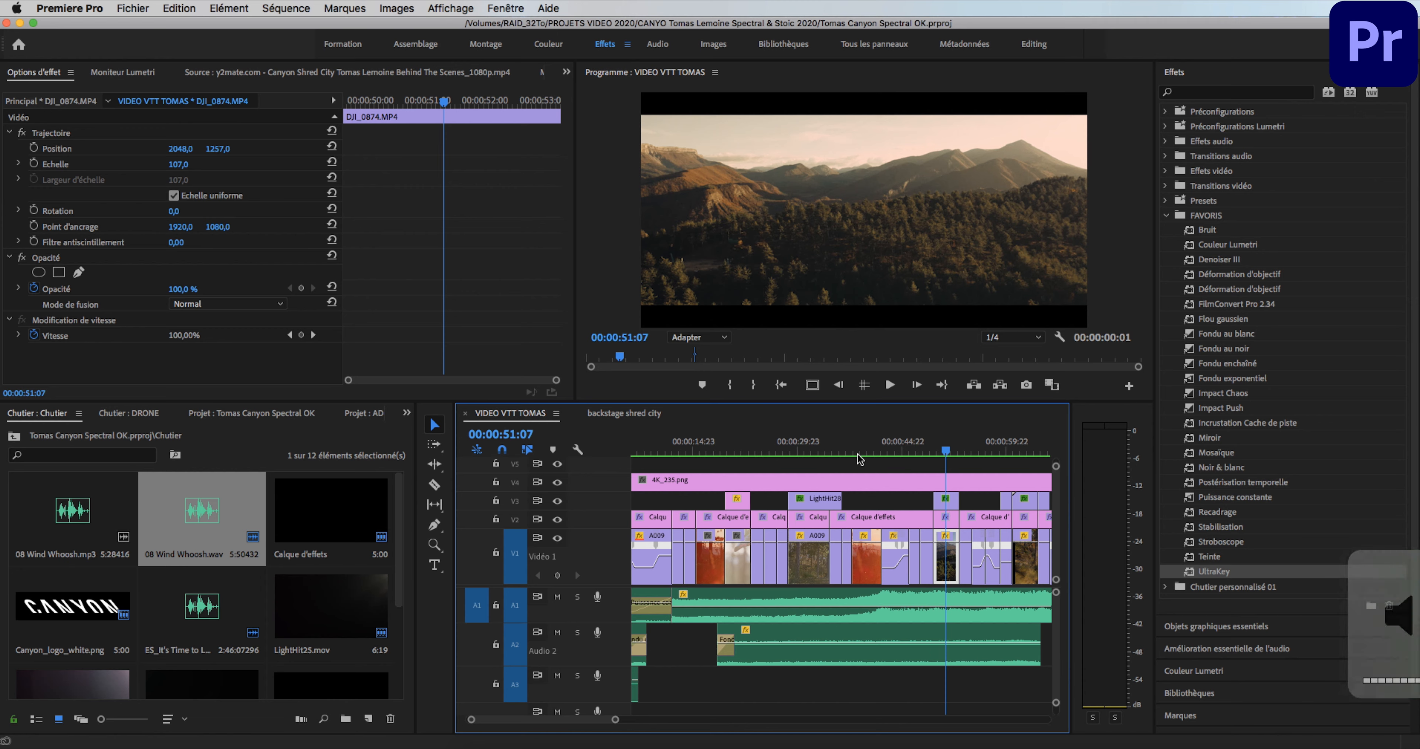
Step: Scrub from the mountain landscape at 00:00:50:19 through the riding shots to the forest-trail descent at 00:01:01:14
{"action": "left_click_drag", "start_coordinate": [887, 453], "coordinate": [944, 451]}
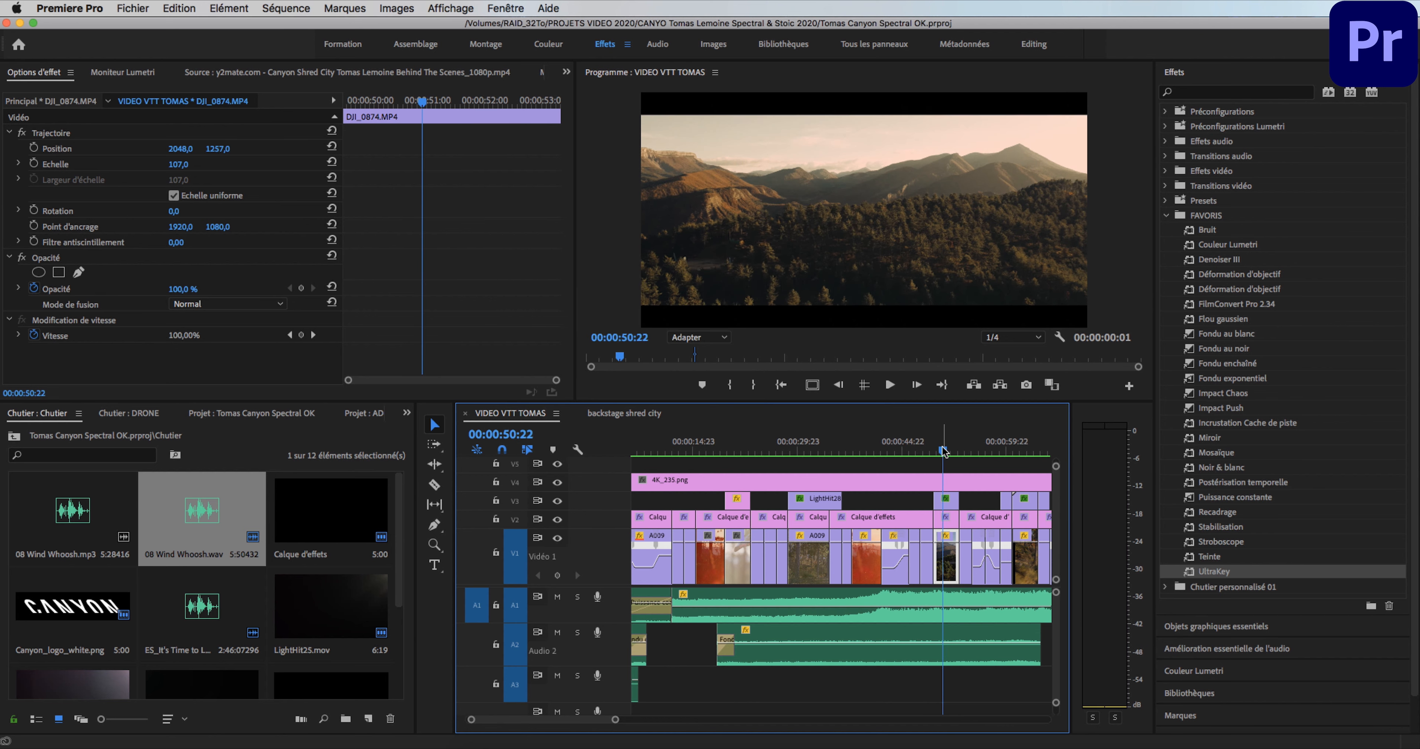
{"action": "left_click_drag", "start_coordinate": [849, 453], "coordinate": [942, 447]}
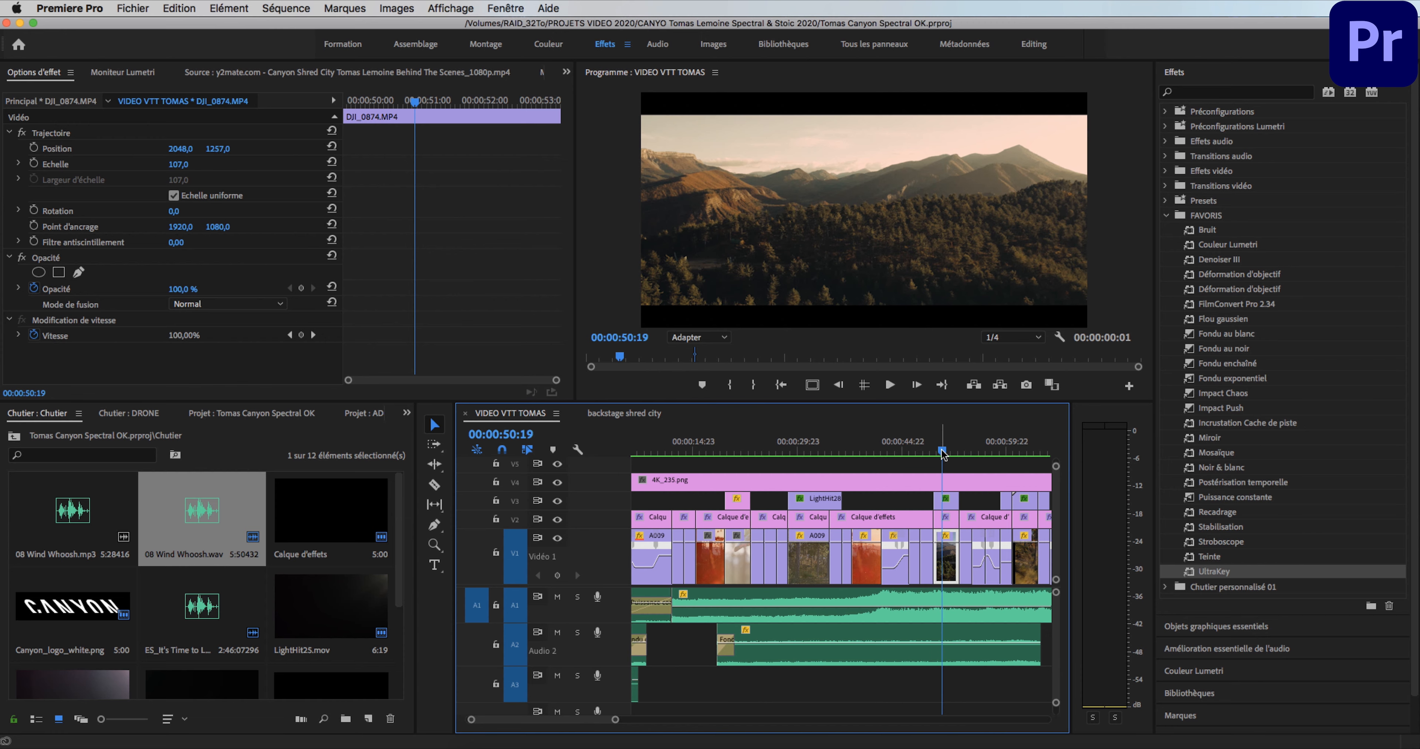
{"action": "left_click_drag", "start_coordinate": [943, 454], "coordinate": [1005, 450]}
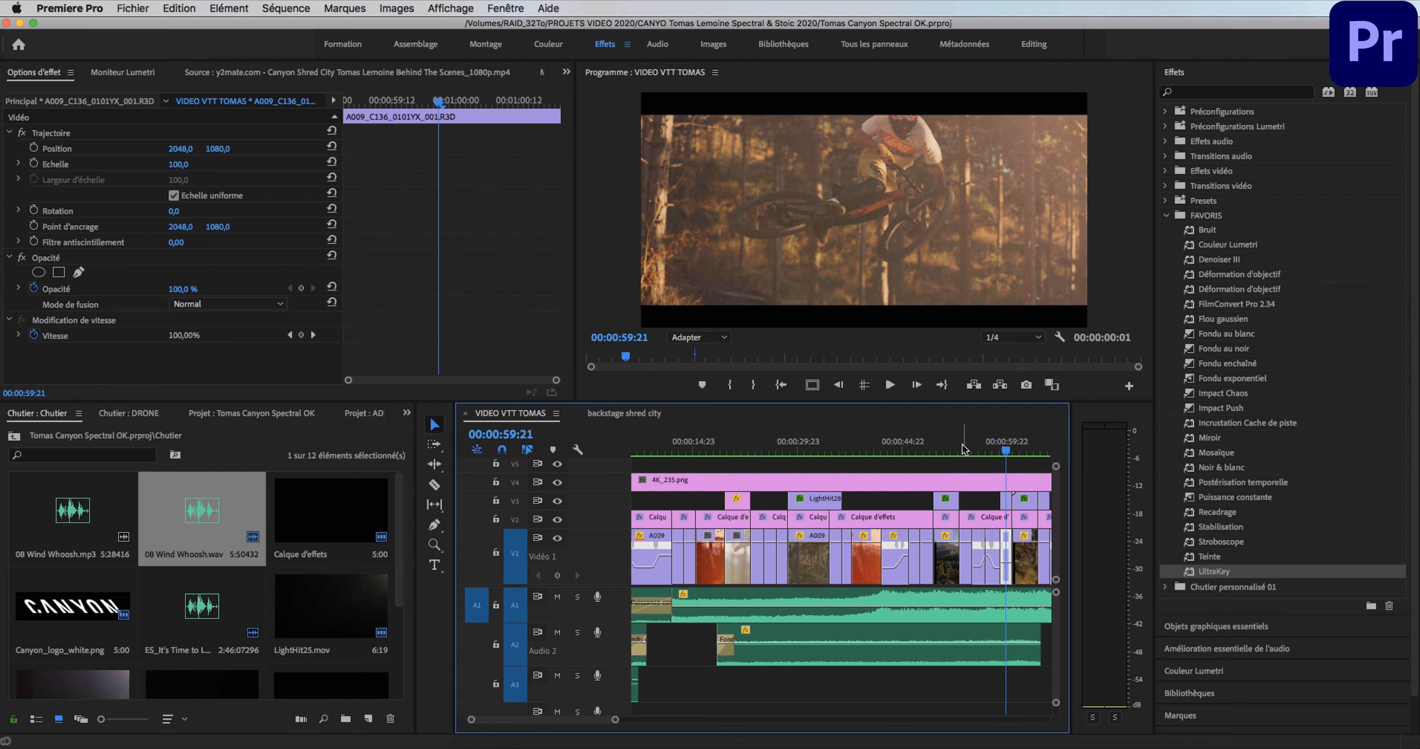
{"action": "left_click", "coordinate": [959, 451]}
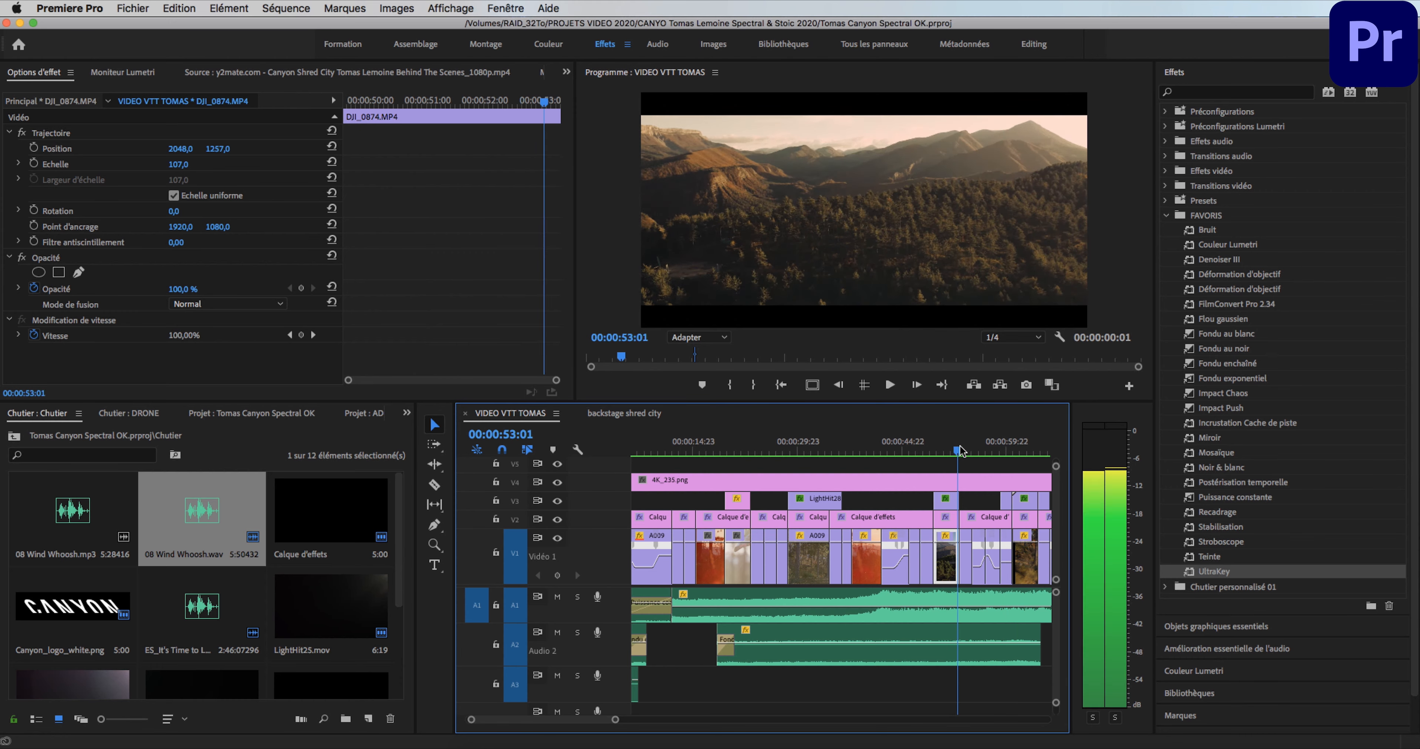
{"action": "left_click_drag", "start_coordinate": [961, 450], "coordinate": [965, 450]}
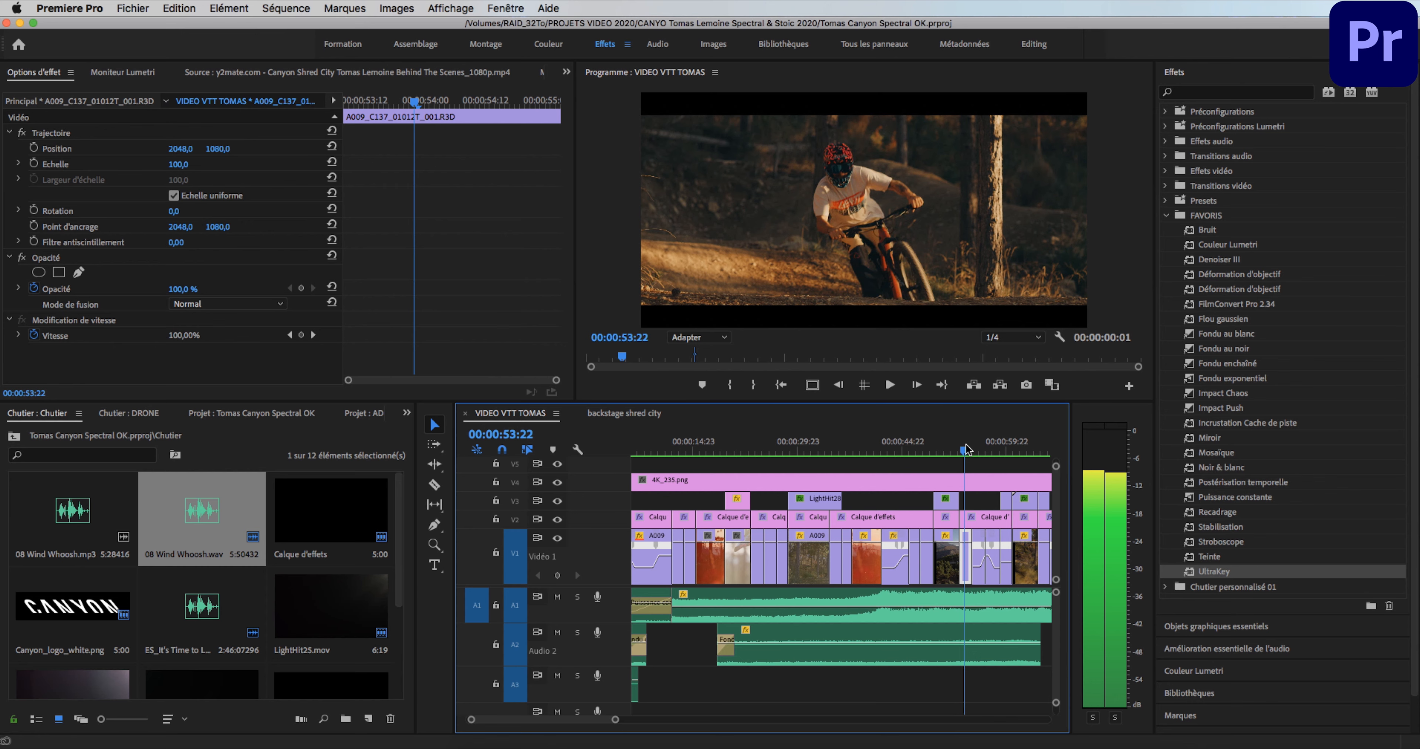
{"action": "left_click_drag", "start_coordinate": [965, 450], "coordinate": [1019, 446]}
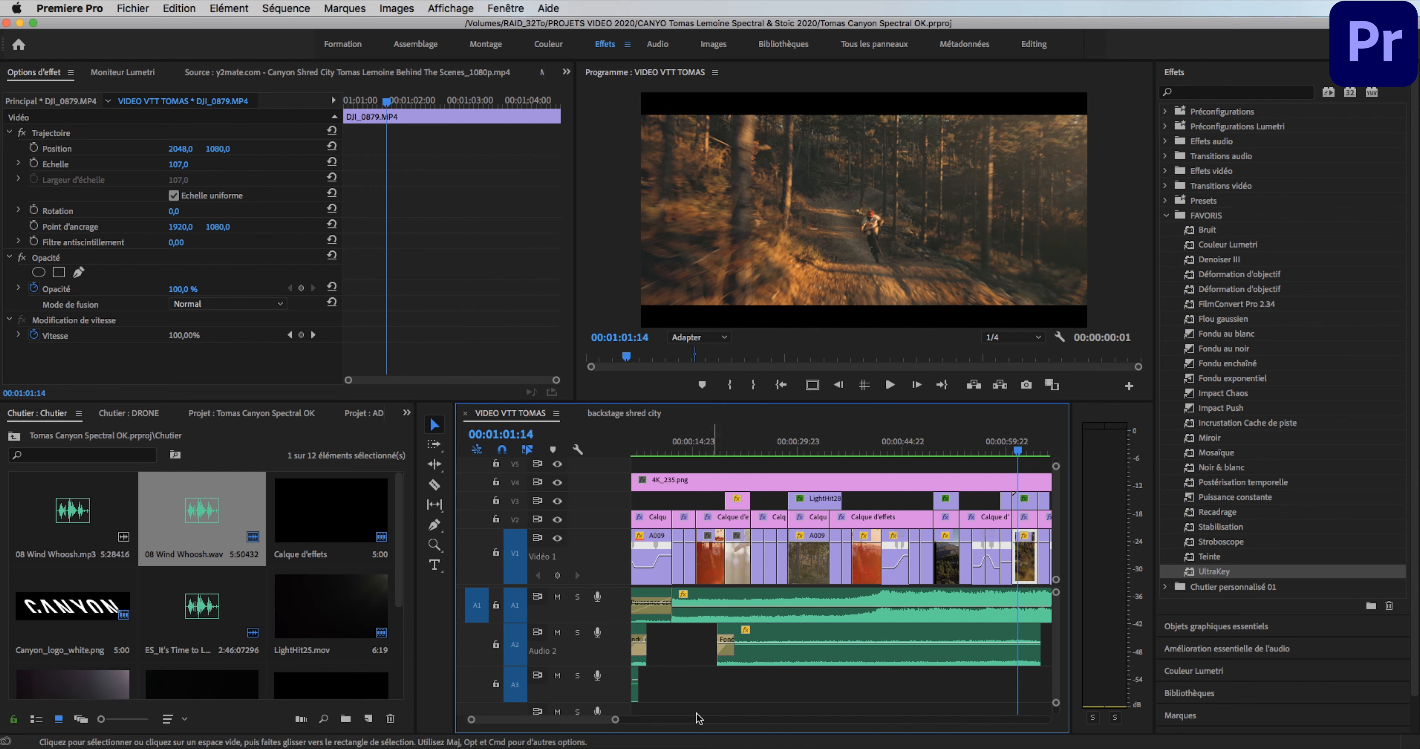
Step: Turn the sound back on, play from the rider's turn at 00:00:54:02 to 00:01:07:03, then mute the system sound
{"action": "scroll", "coordinate": [925, 504], "scroll_direction": "right", "scroll_amount": 5}
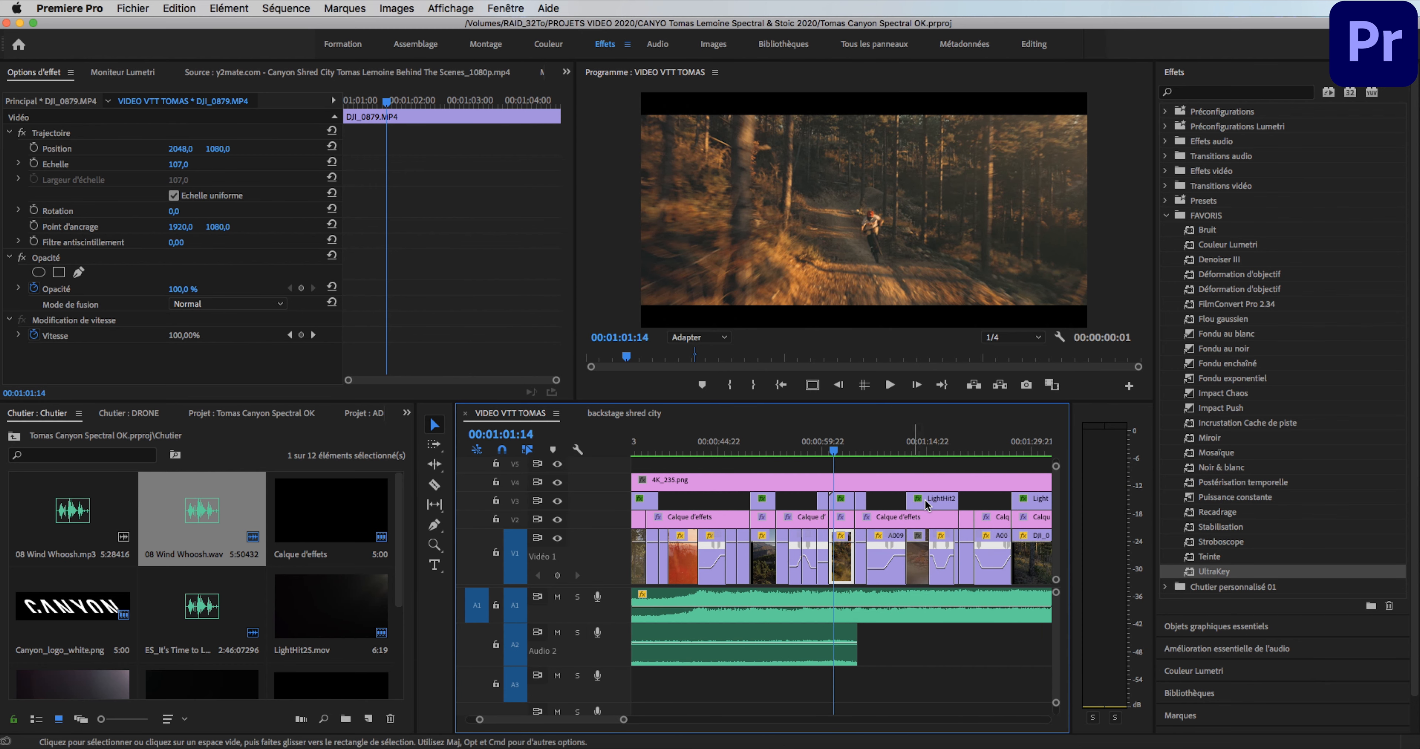
{"action": "left_click_drag", "start_coordinate": [833, 452], "coordinate": [781, 453]}
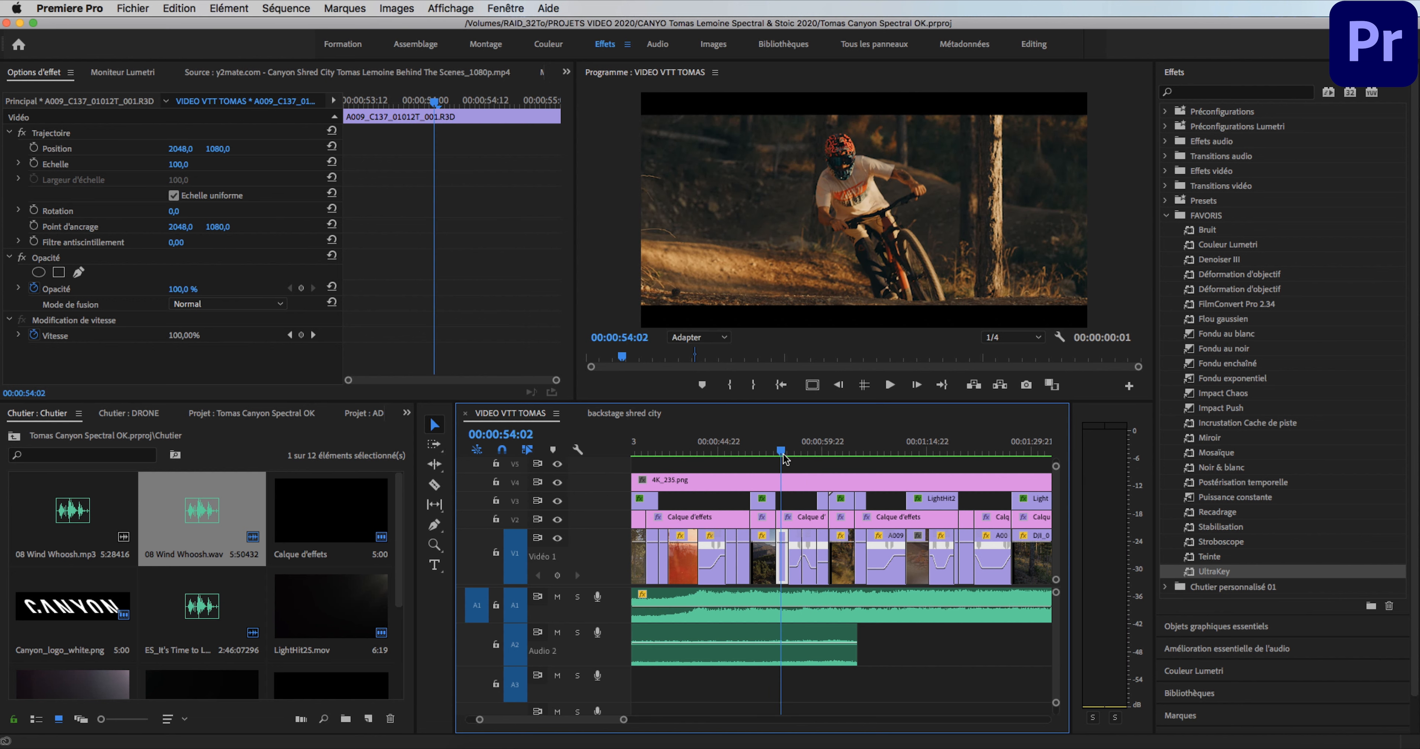
{"action": "key", "text": "XF86AudioRaiseVolume"}
{"action": "key", "text": "space"}
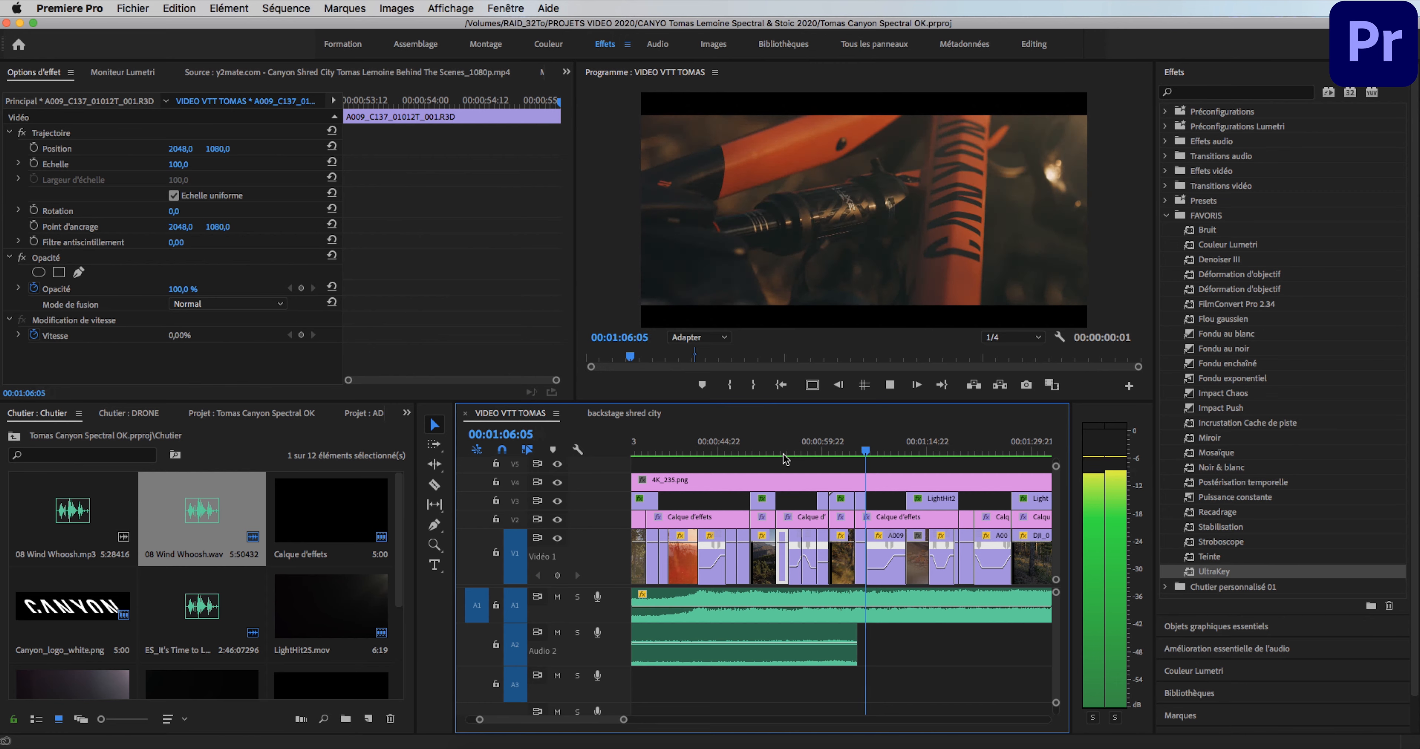
{"action": "key", "text": "space"}
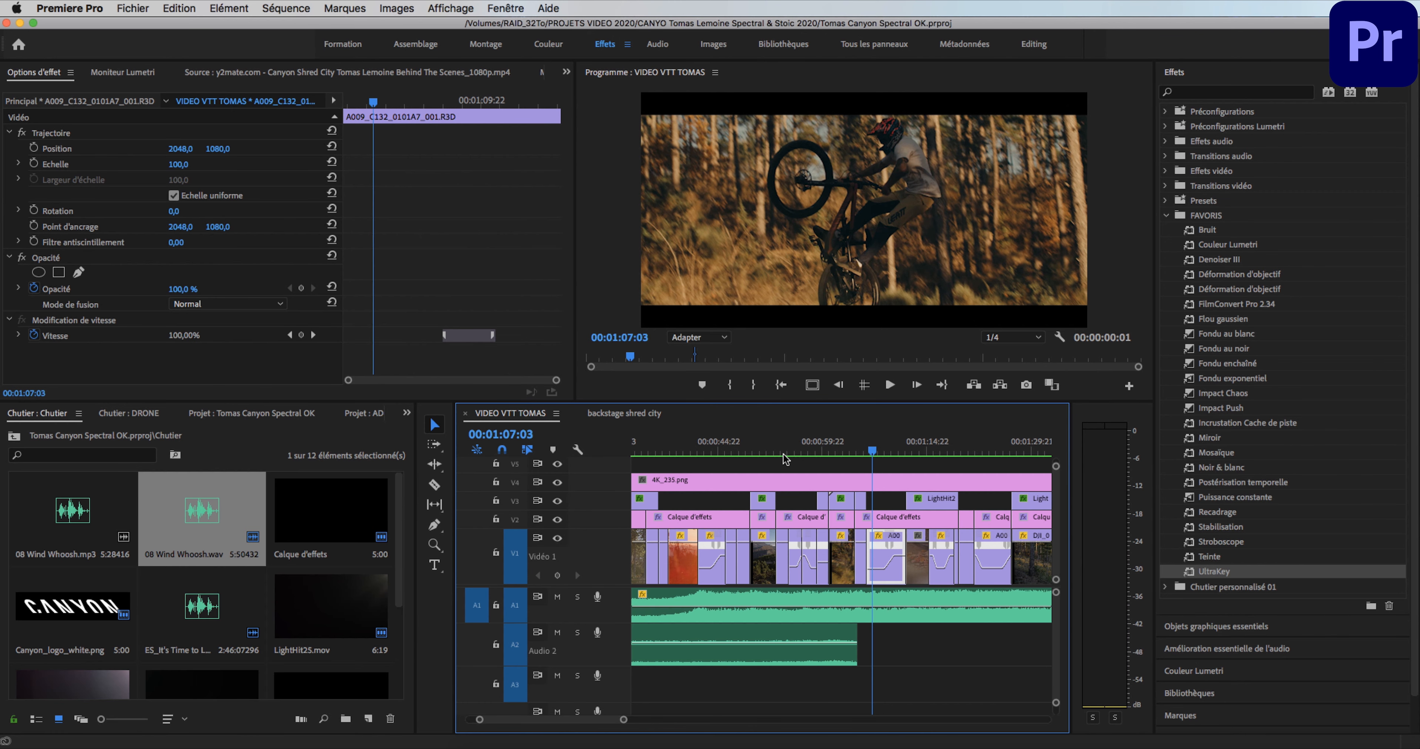
{"action": "key", "text": "XF86AudioMute"}
Step: Examine the forest-trail and wheelie shots by scrubbing up to the fallen leaves at 00:01:13:07
{"action": "left_click", "coordinate": [815, 453]}
{"action": "left_click_drag", "start_coordinate": [817, 452], "coordinate": [878, 445]}
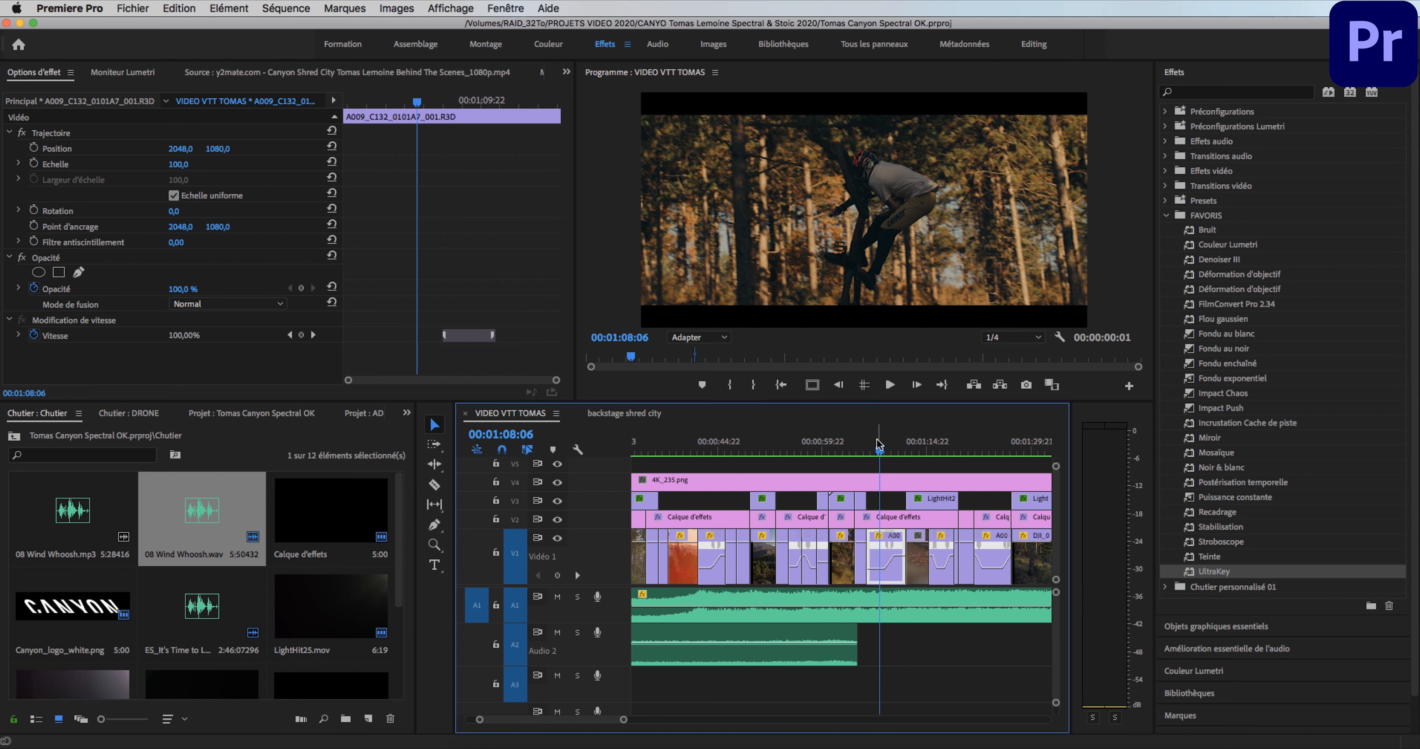
{"action": "key", "text": "space"}
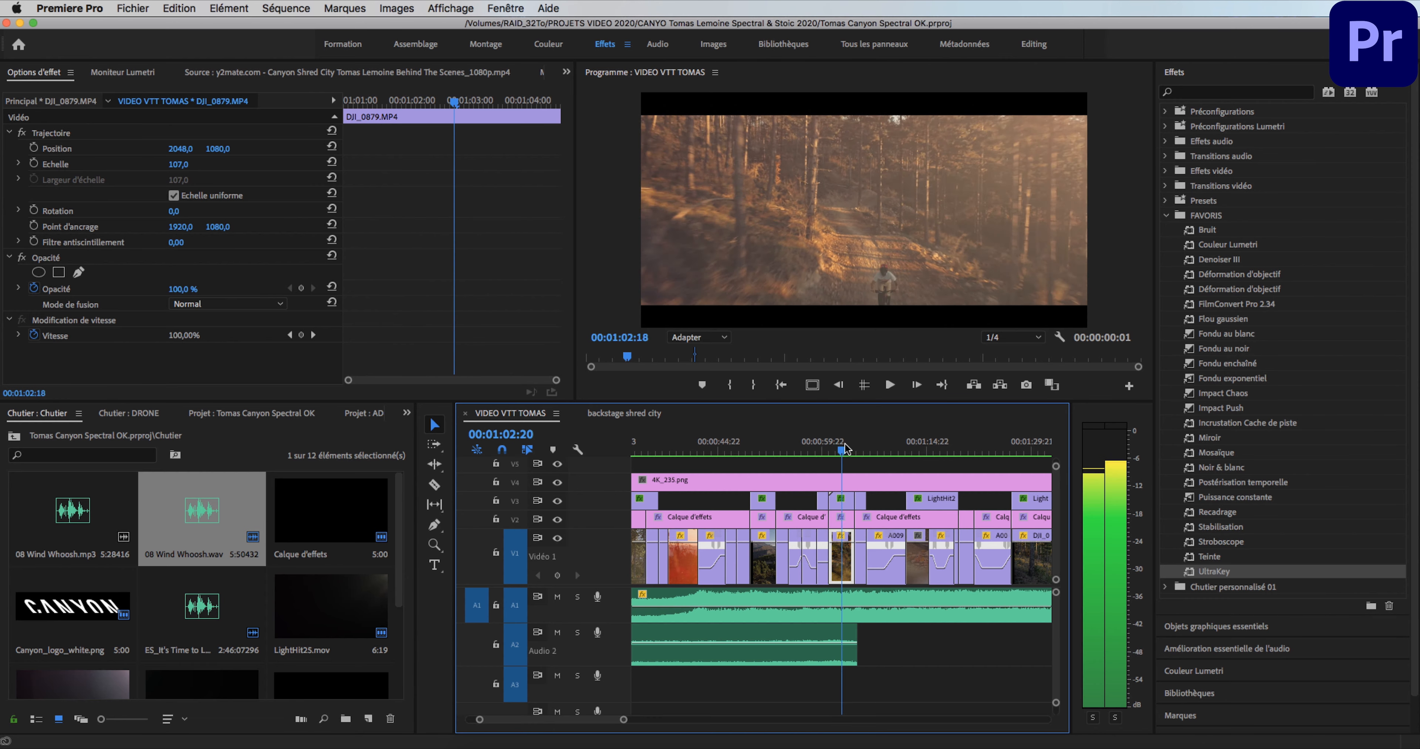
{"action": "left_click", "coordinate": [859, 442]}
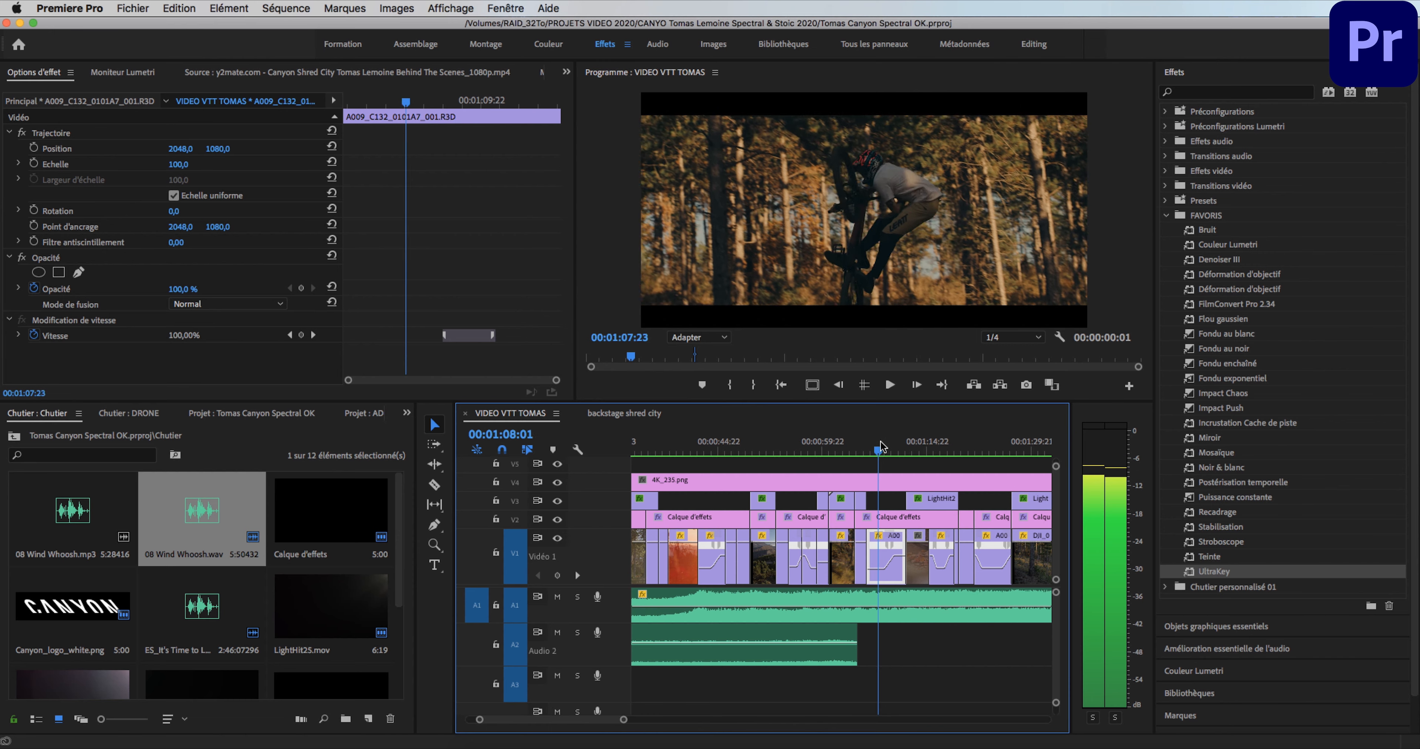
{"action": "left_click", "coordinate": [907, 449]}
{"action": "mouse_move", "coordinate": [907, 448]}
{"action": "left_mouse_down"}
{"action": "mouse_move", "coordinate": [882, 450]}
{"action": "mouse_move", "coordinate": [917, 447]}
{"action": "left_mouse_up"}
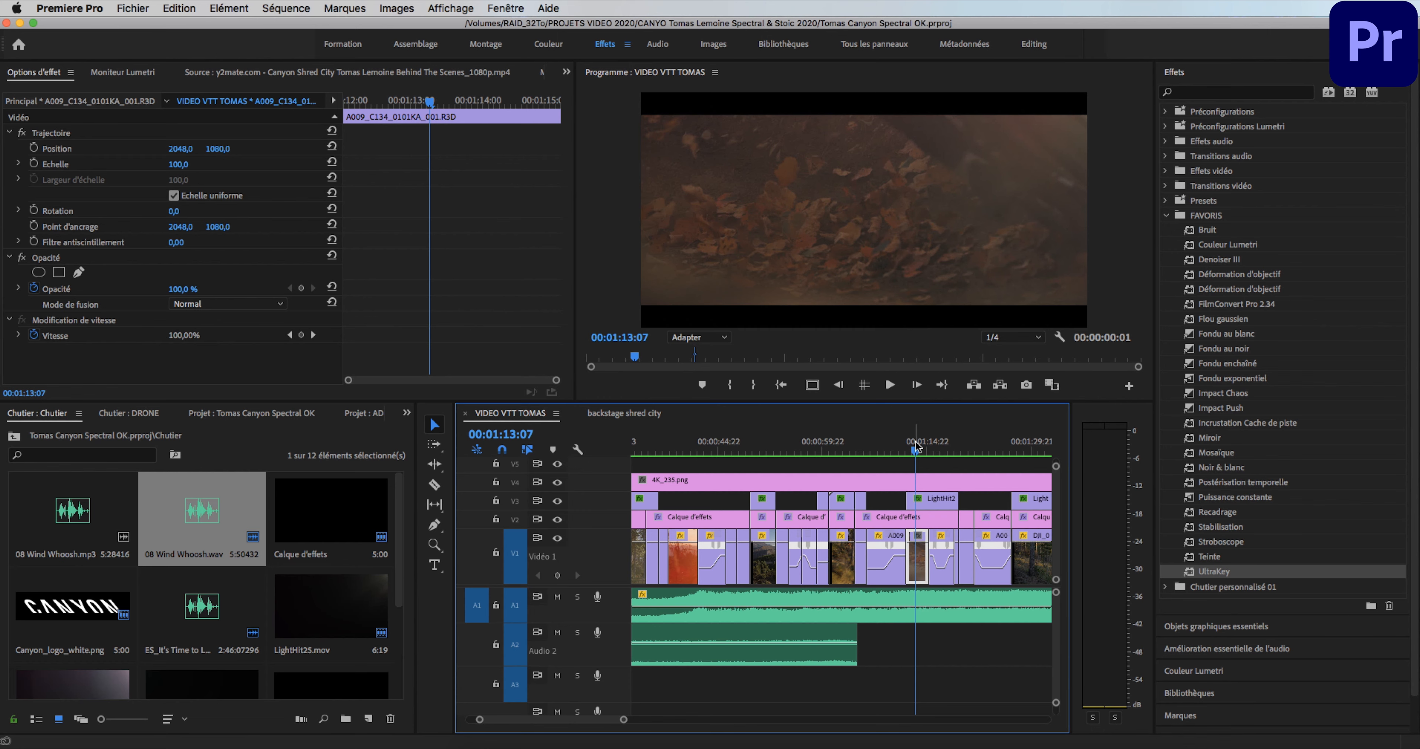
Step: Go back to the jump at 00:01:00:02, play with sound to the aerial forest shot at 00:01:20:11, and mute the system sound
{"action": "left_click", "coordinate": [884, 450]}
{"action": "left_click_drag", "start_coordinate": [885, 451], "coordinate": [827, 466]}
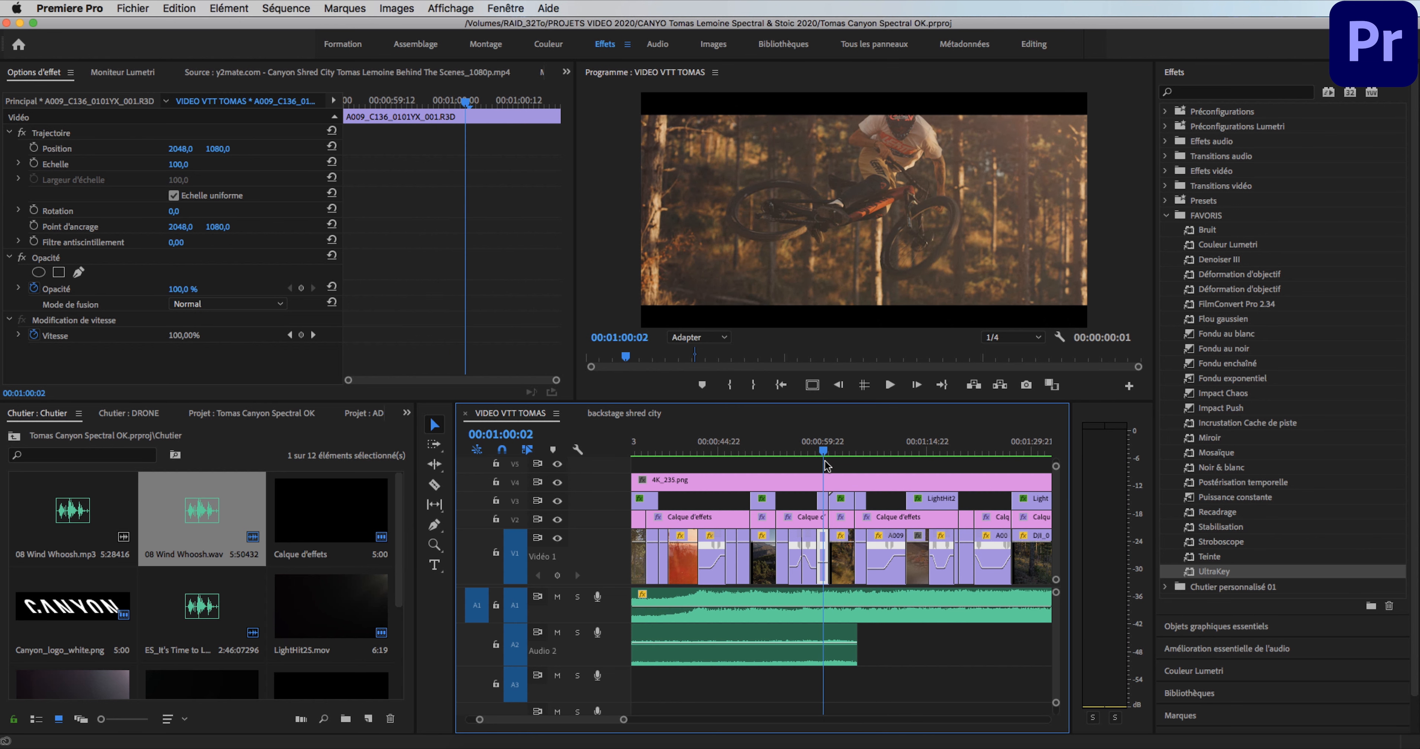
{"action": "key", "text": "XF86AudioLowerVolume"}
{"action": "key", "text": "space"}
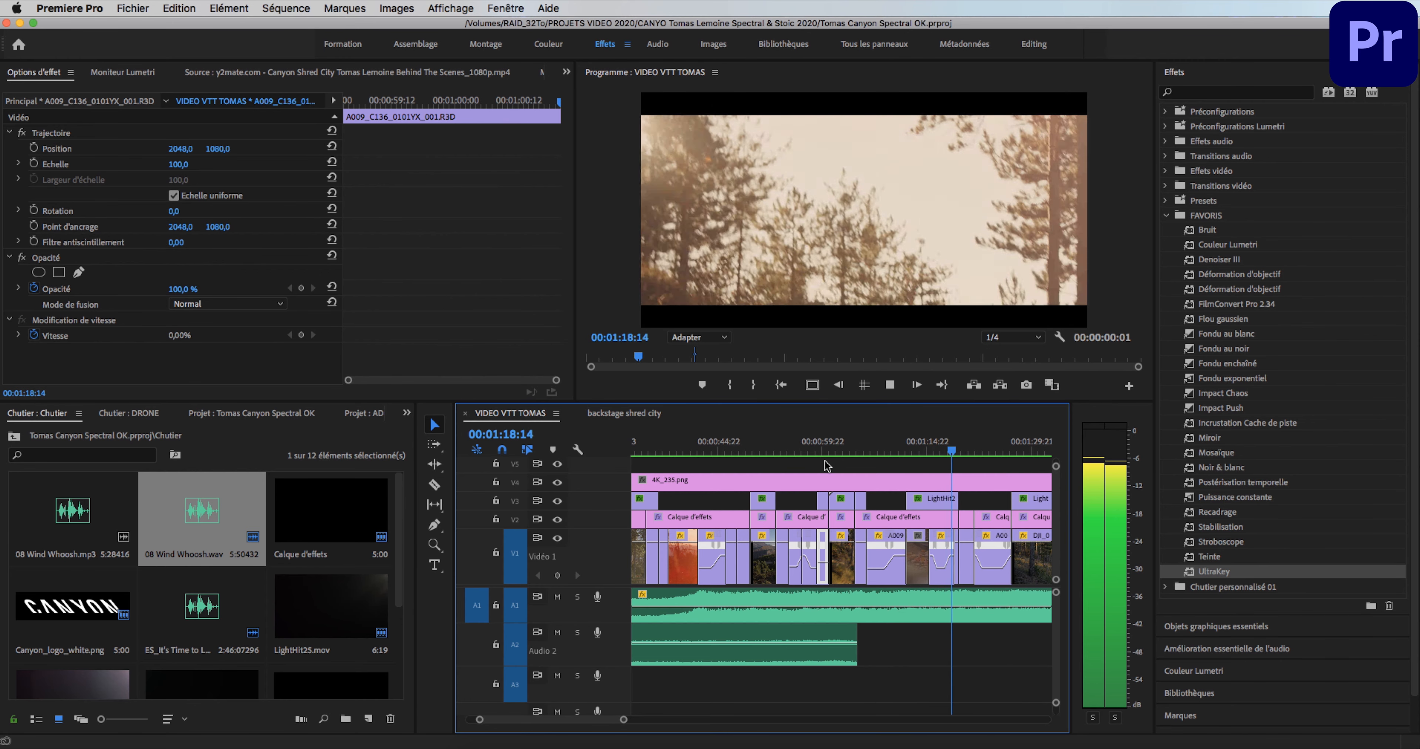
{"action": "key", "text": "space"}
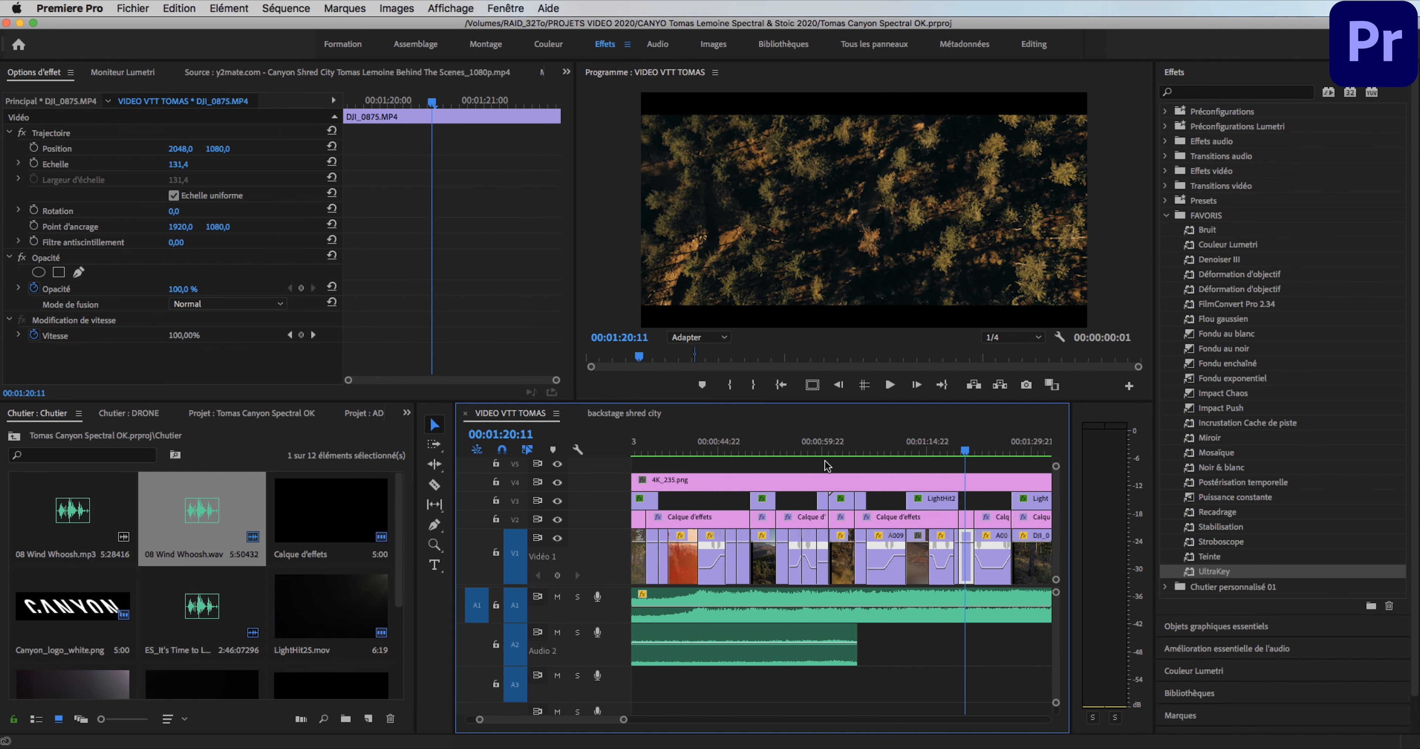
{"action": "key", "text": "XF86AudioMute"}
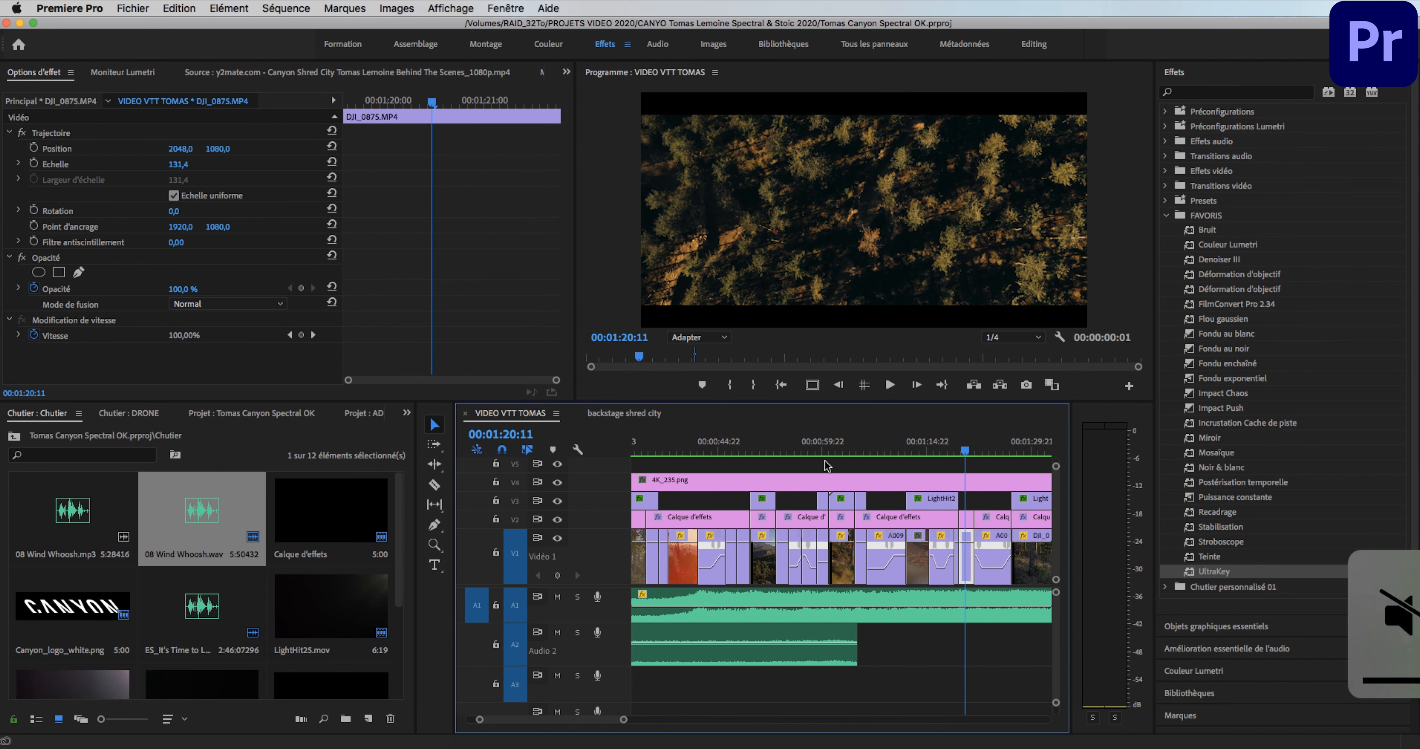
{"action": "key", "text": "XF86AudioMute"}
{"action": "key", "text": "XF86AudioMute"}
Step: Scrub from the forest-trail shot to the aerial forest view at 00:01:20:18, then back to the backlit jump at 00:01:17:15
{"action": "left_click", "coordinate": [846, 453]}
{"action": "key", "text": "space"}
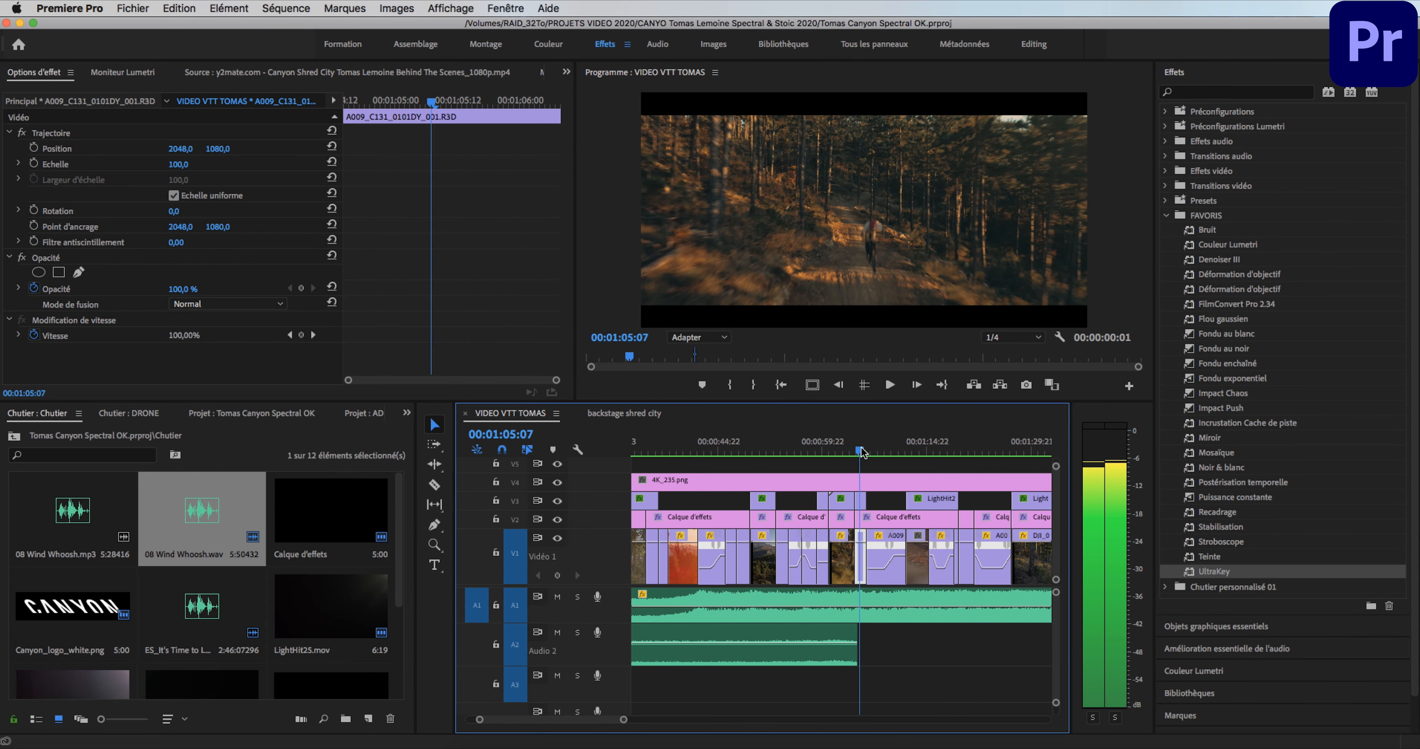
{"action": "left_click_drag", "start_coordinate": [864, 453], "coordinate": [935, 453]}
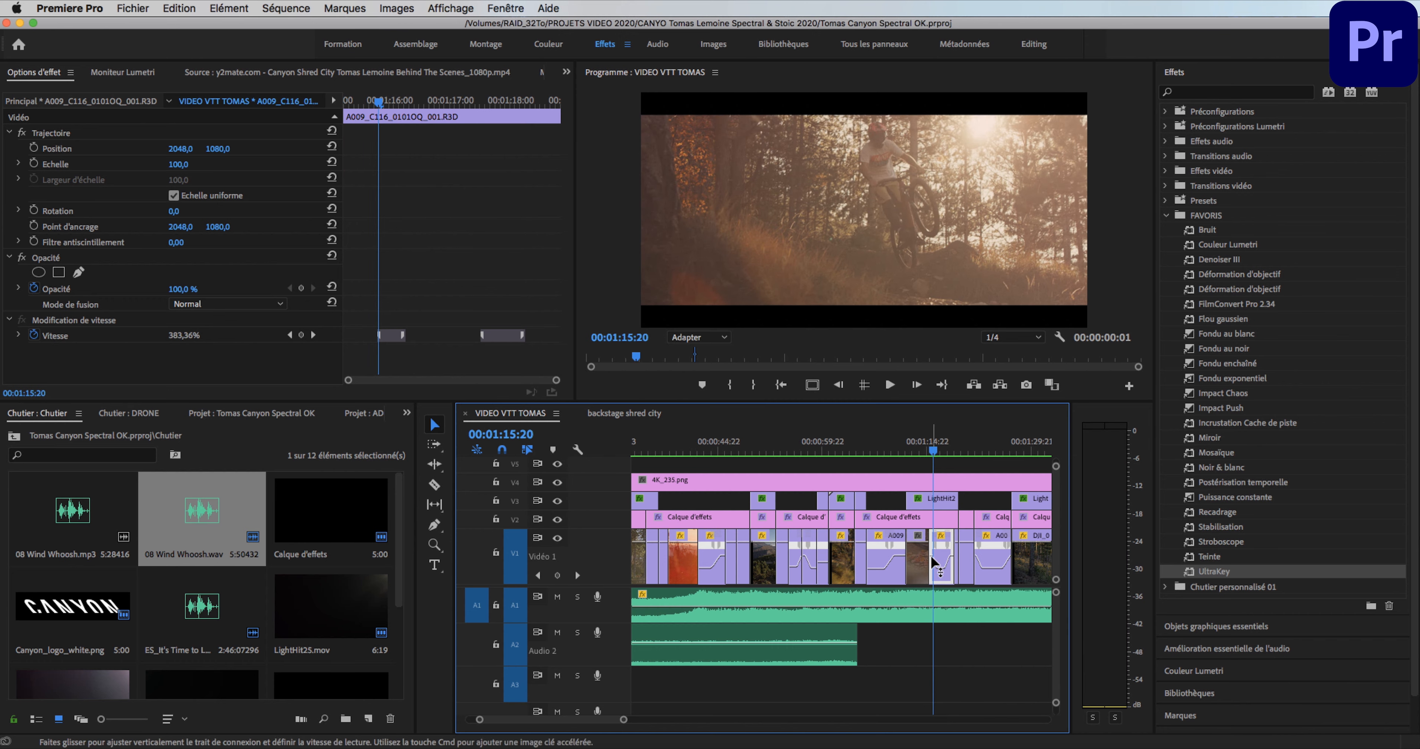
{"action": "left_click_drag", "start_coordinate": [937, 454], "coordinate": [959, 449]}
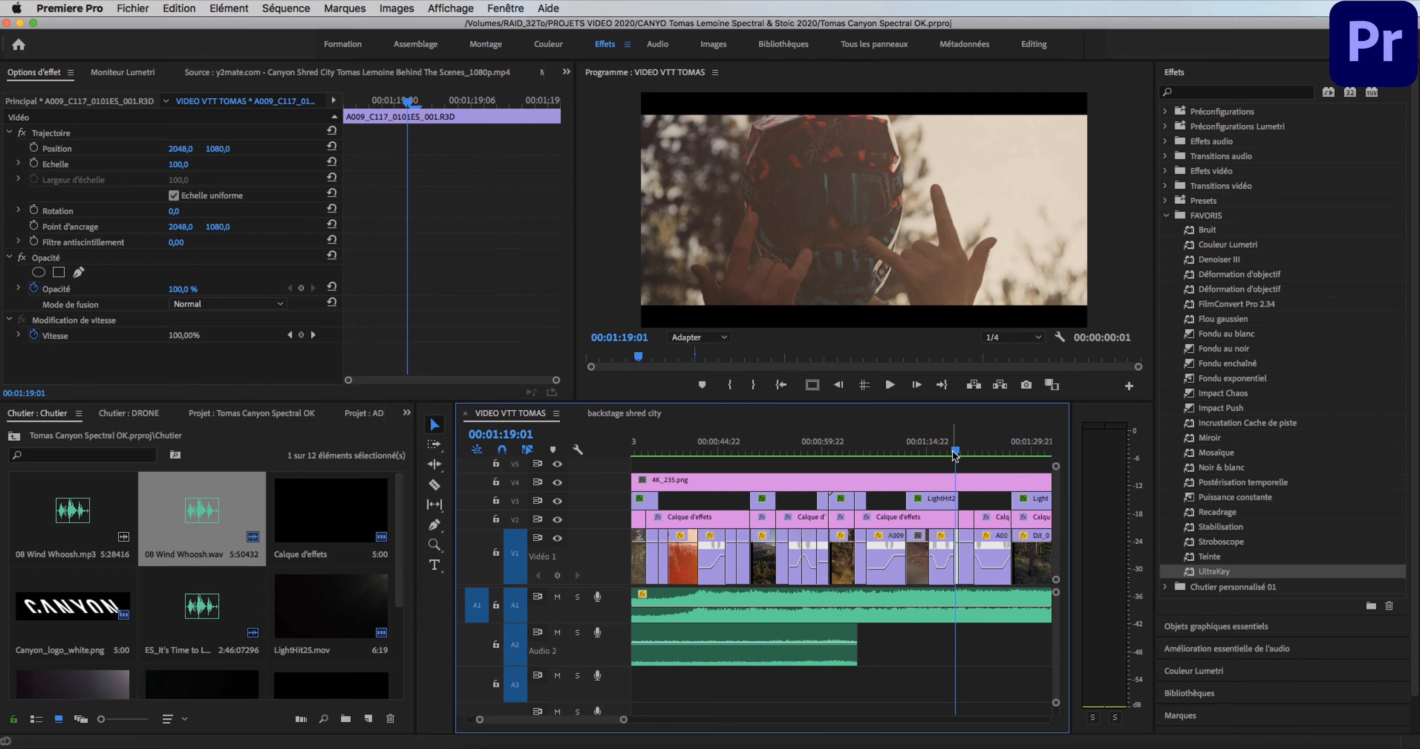
{"action": "left_click_drag", "start_coordinate": [954, 452], "coordinate": [969, 449]}
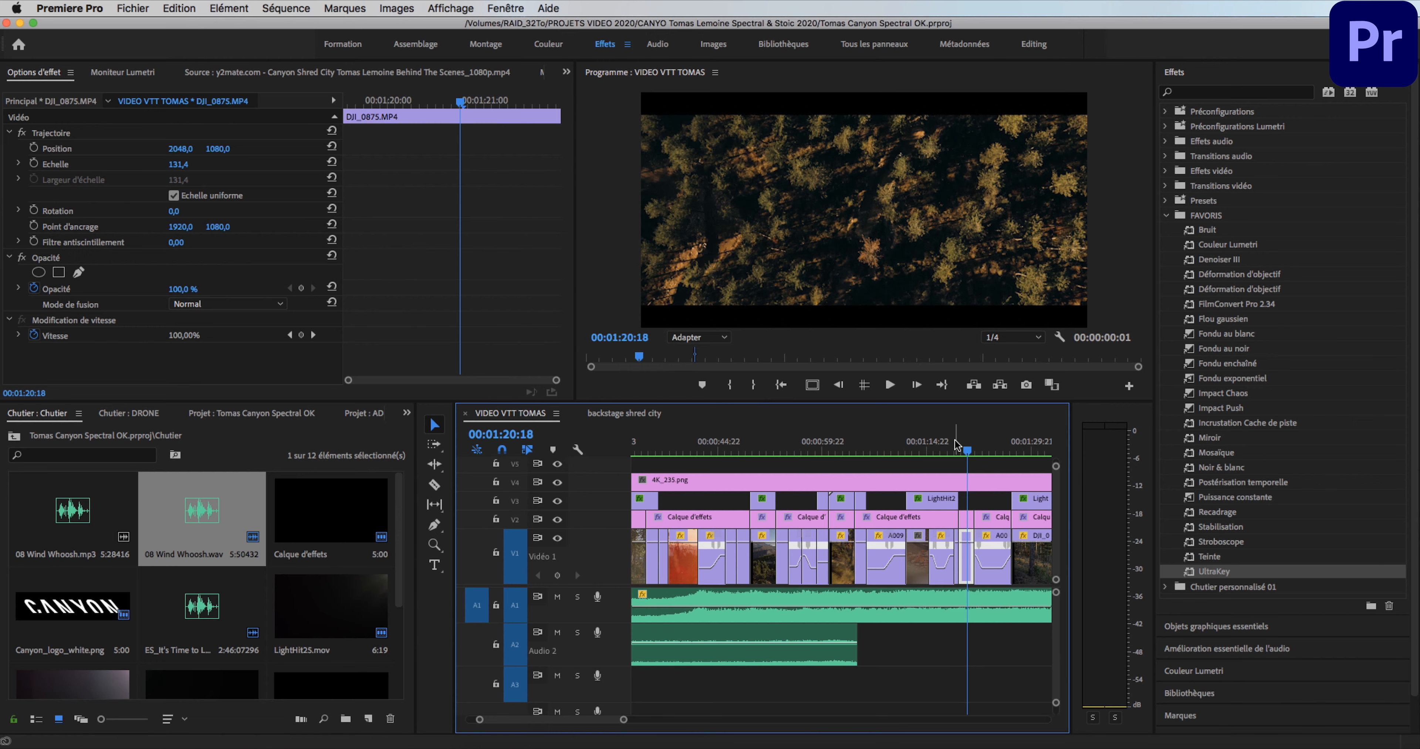
{"action": "left_click", "coordinate": [955, 449]}
{"action": "mouse_move", "coordinate": [959, 442]}
{"action": "left_mouse_down"}
{"action": "mouse_move", "coordinate": [967, 450]}
{"action": "mouse_move", "coordinate": [885, 470]}
{"action": "mouse_move", "coordinate": [964, 452]}
{"action": "mouse_move", "coordinate": [946, 460]}
{"action": "left_mouse_up"}
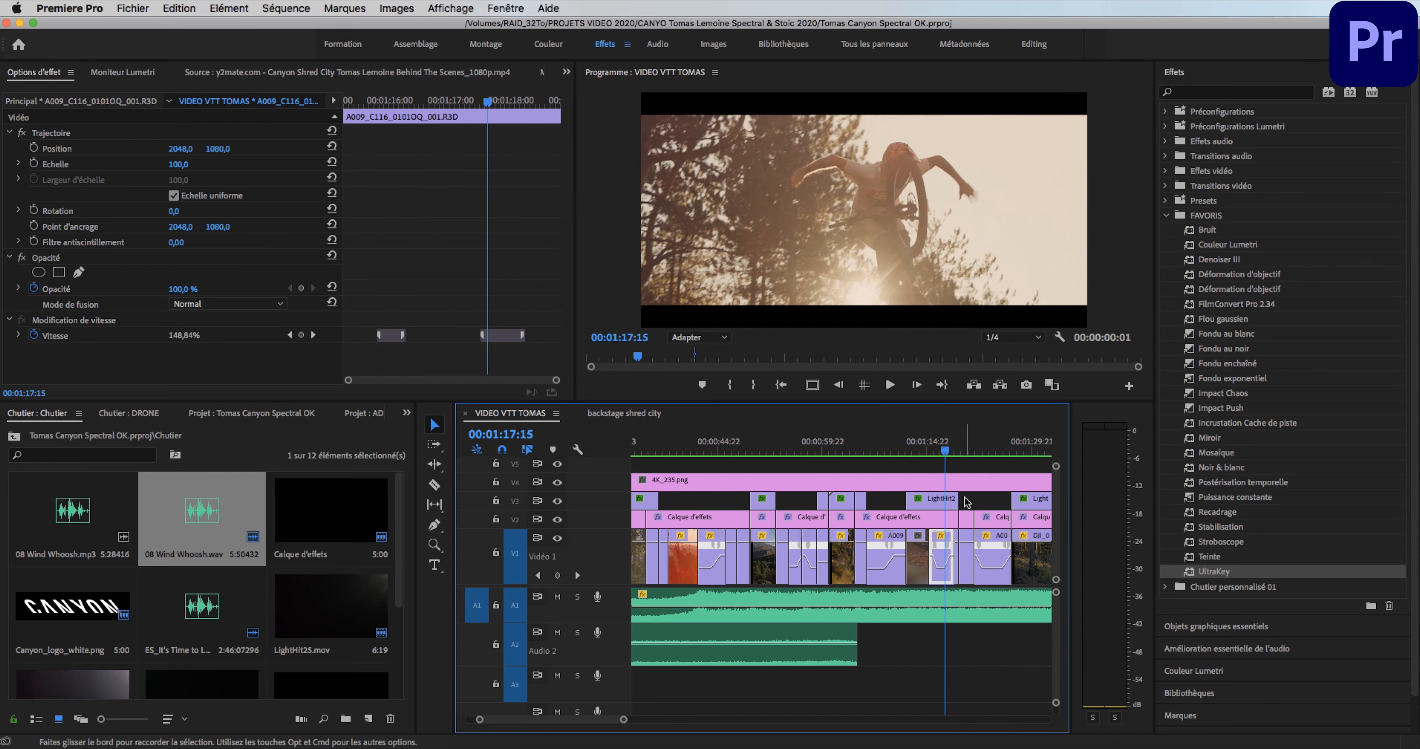
Step: Play with sound from the backlit jump to 00:01:43:07, then return to the aerial forest shot at 00:01:20:14
{"action": "key", "text": "F12"}
{"action": "key", "text": "space"}
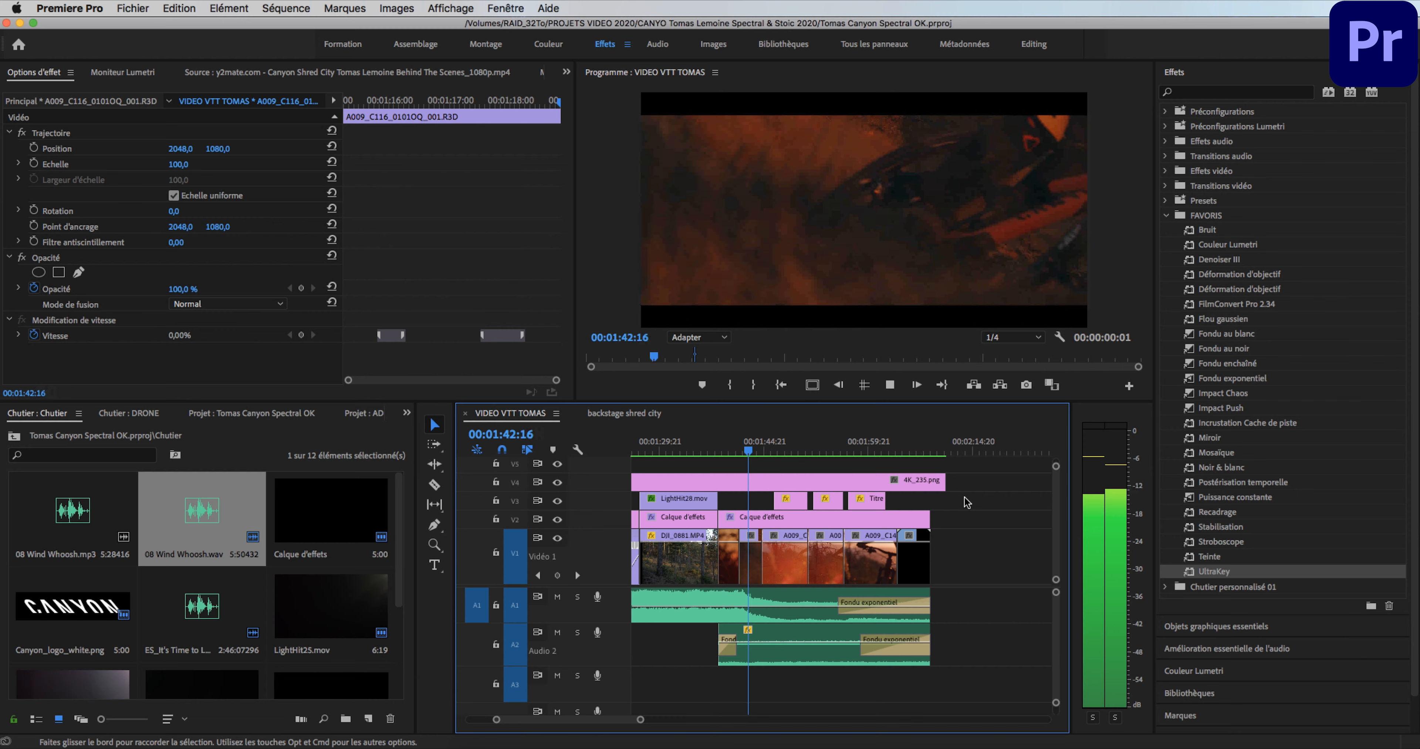
{"action": "key", "text": "space"}
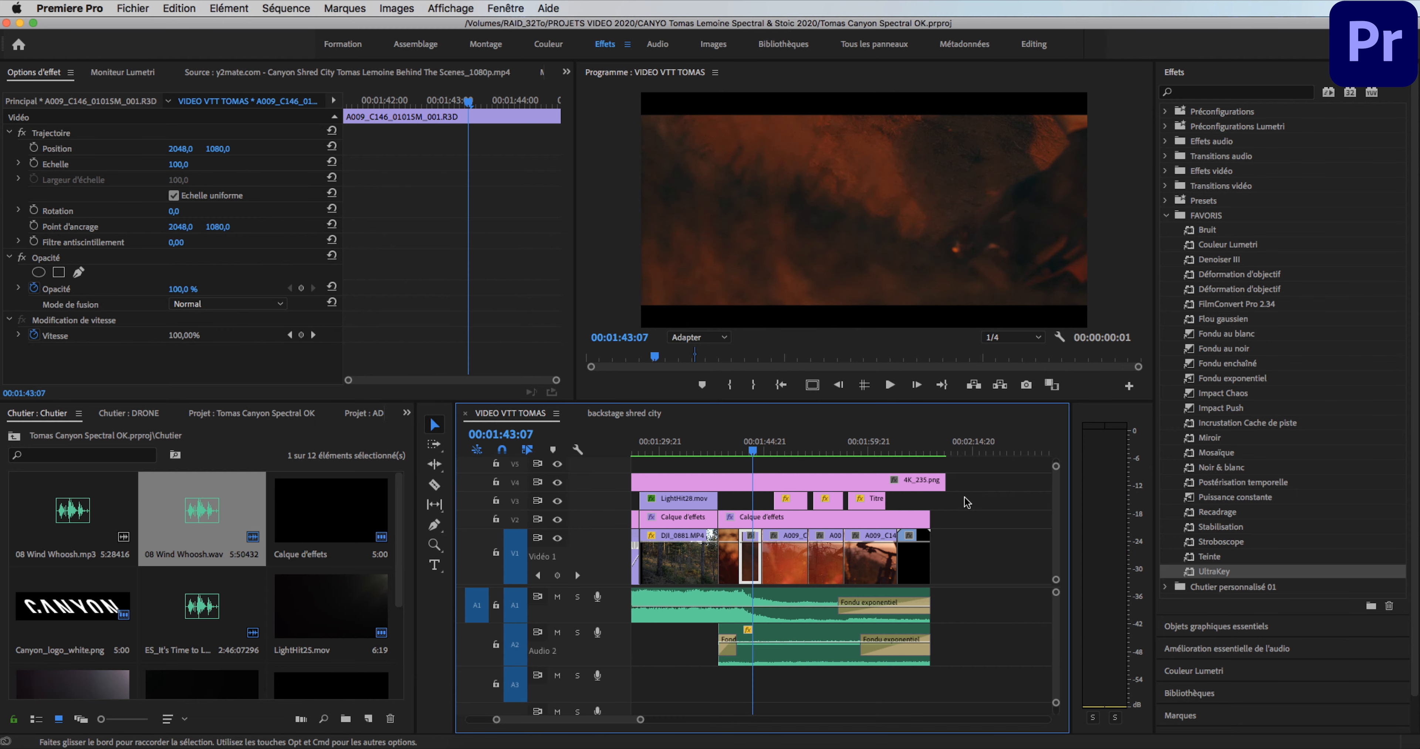
{"action": "left_click", "coordinate": [652, 453]}
{"action": "left_click_drag", "start_coordinate": [651, 454], "coordinate": [634, 466]}
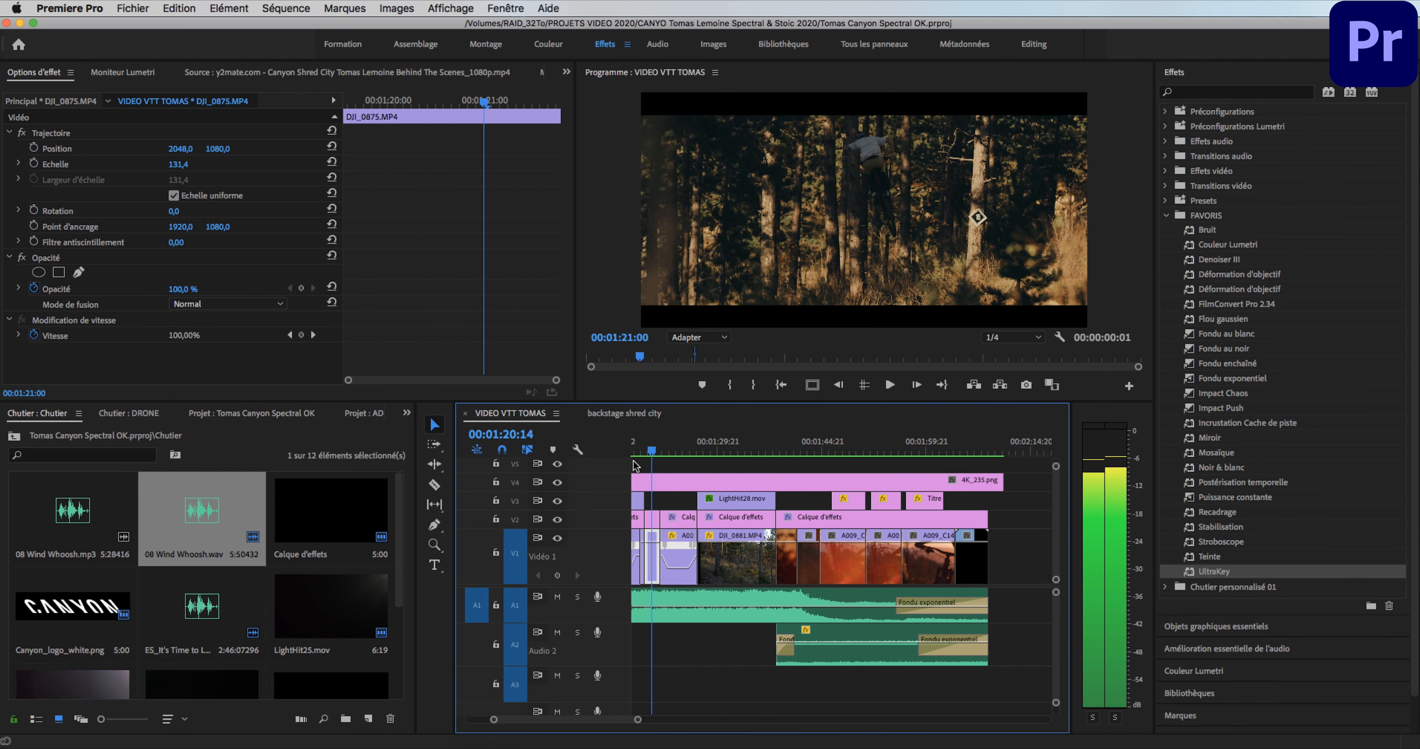
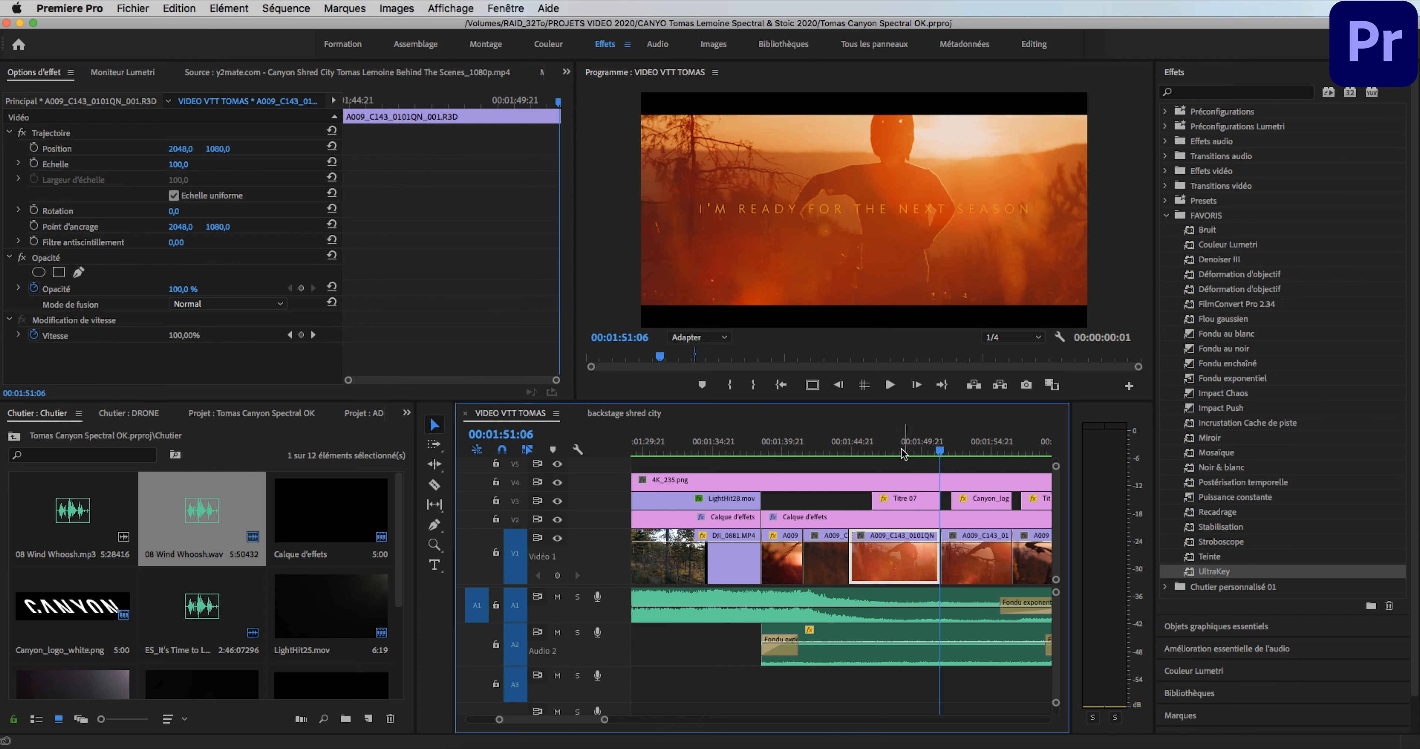
Step: Scrub from the "I'm ready for the next season" title to the North Sky logo at 00:02:06:09, then show the sequence from its beginning
{"action": "key", "text": "space"}
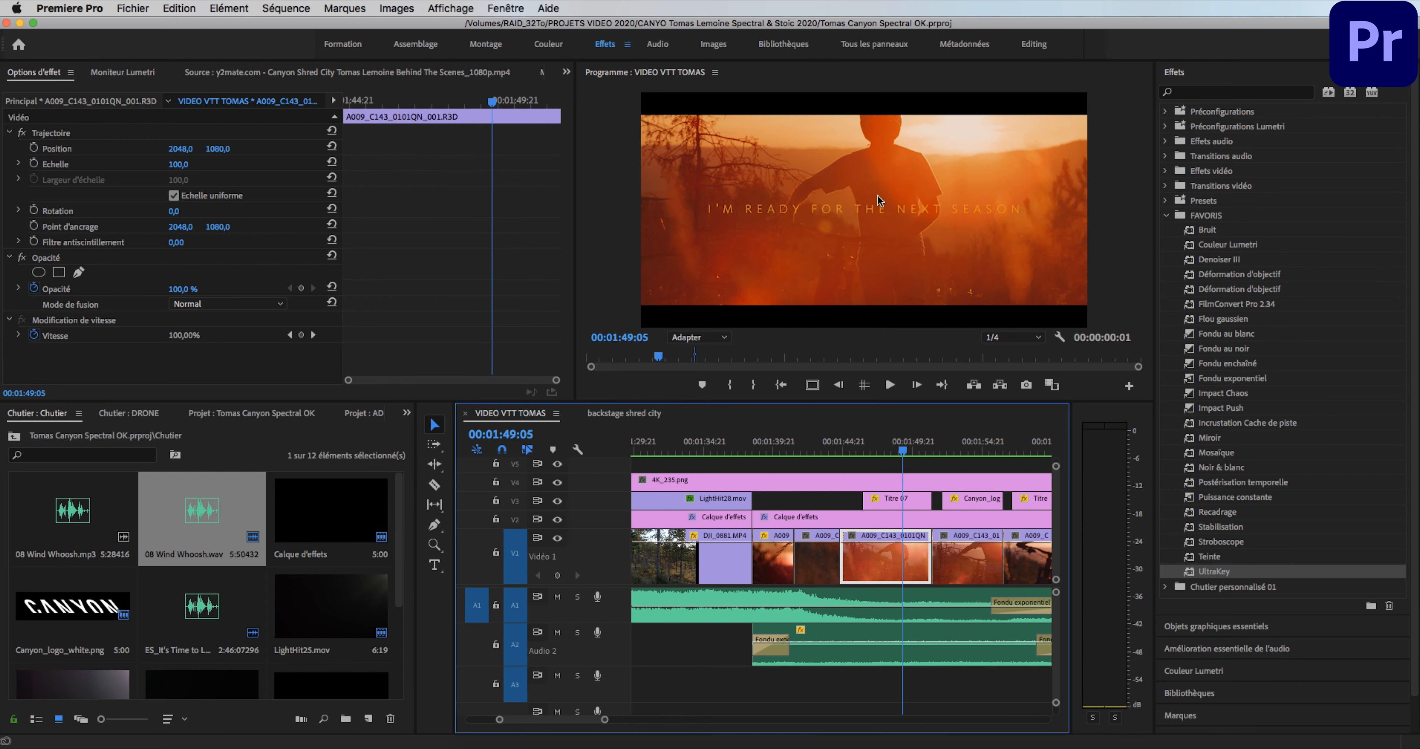
{"action": "left_click_drag", "start_coordinate": [906, 452], "coordinate": [996, 454]}
{"action": "key", "text": "minus"}
{"action": "left_click_drag", "start_coordinate": [854, 454], "coordinate": [995, 477]}
{"action": "key", "text": "minus"}
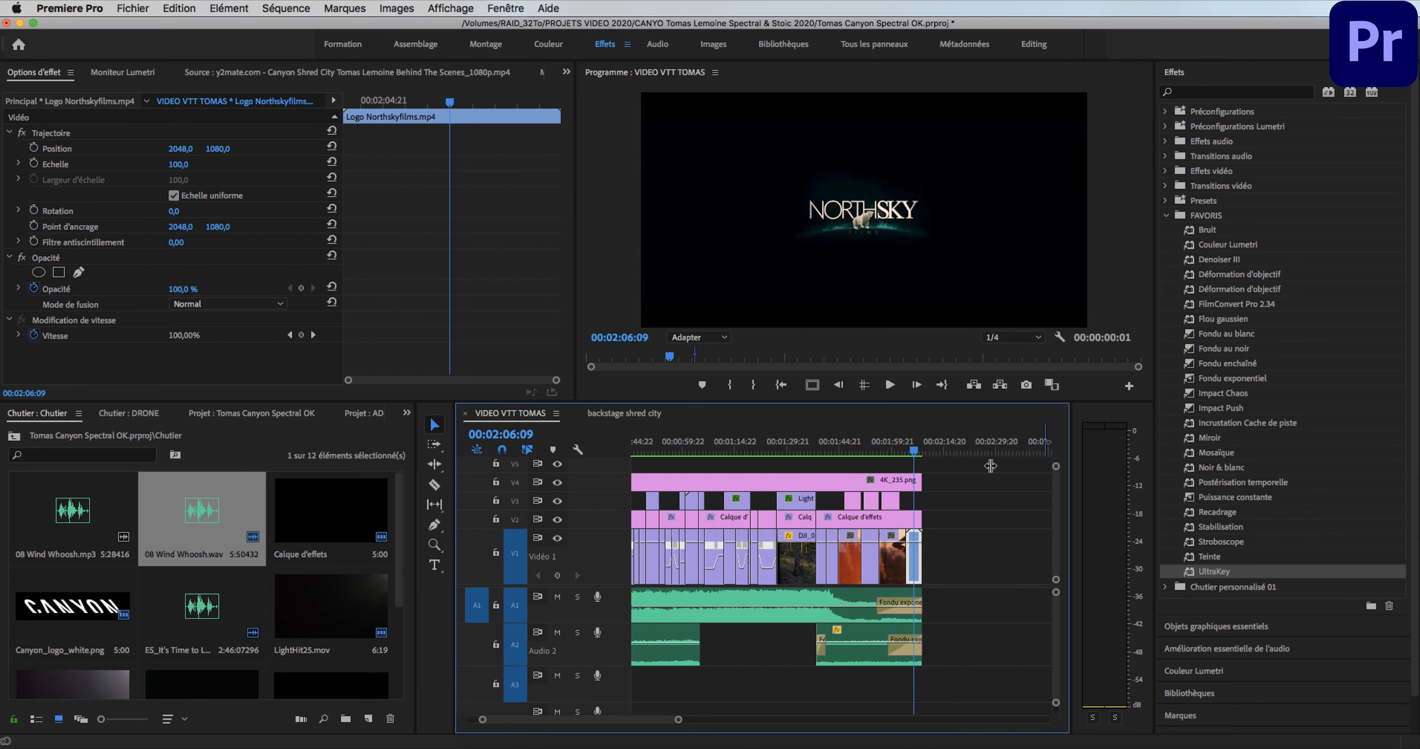
{"action": "left_click_drag", "start_coordinate": [663, 722], "coordinate": [646, 726]}
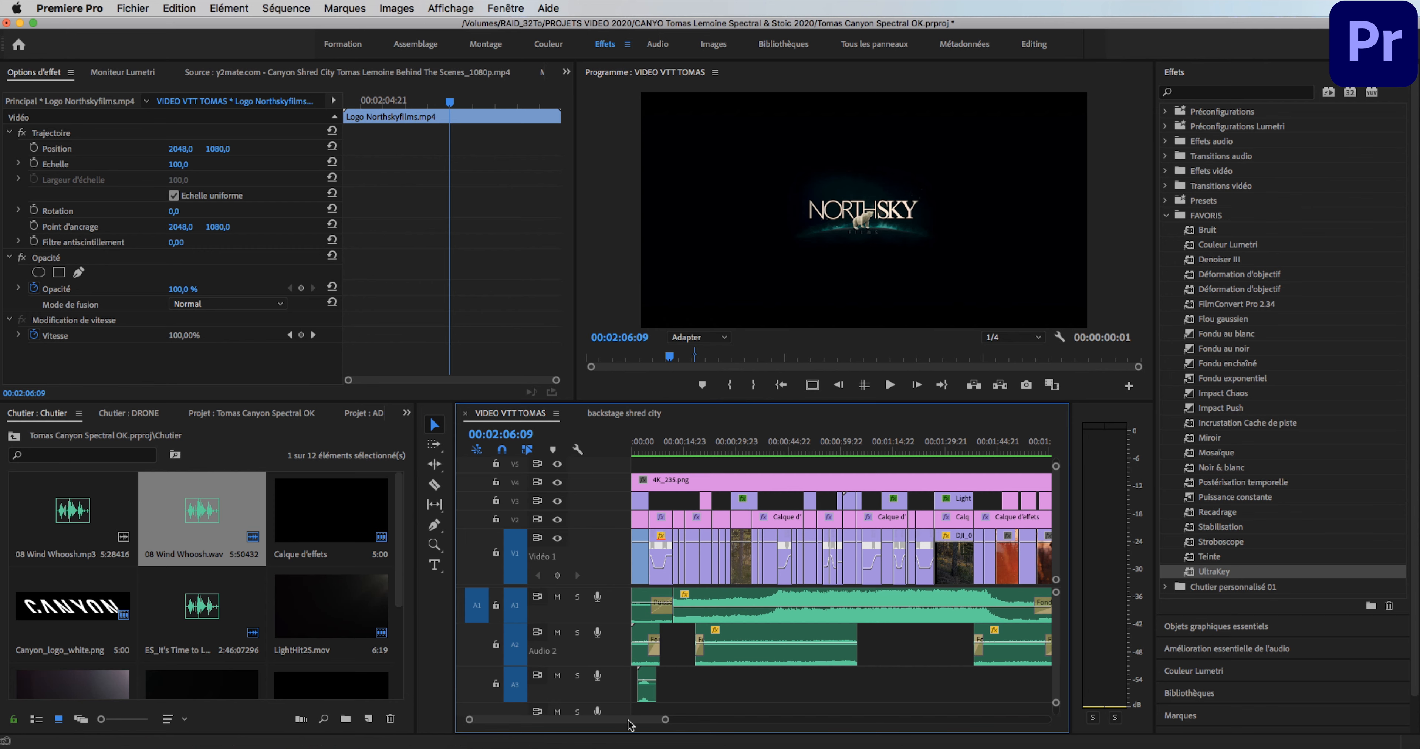
Step: Scrub the opening from the forest-trail shot at 00:00:03:20 to the bike jump at 00:00:07:06, then play on with sound past 00:00:44:14
{"action": "left_click_drag", "start_coordinate": [641, 725], "coordinate": [650, 719]}
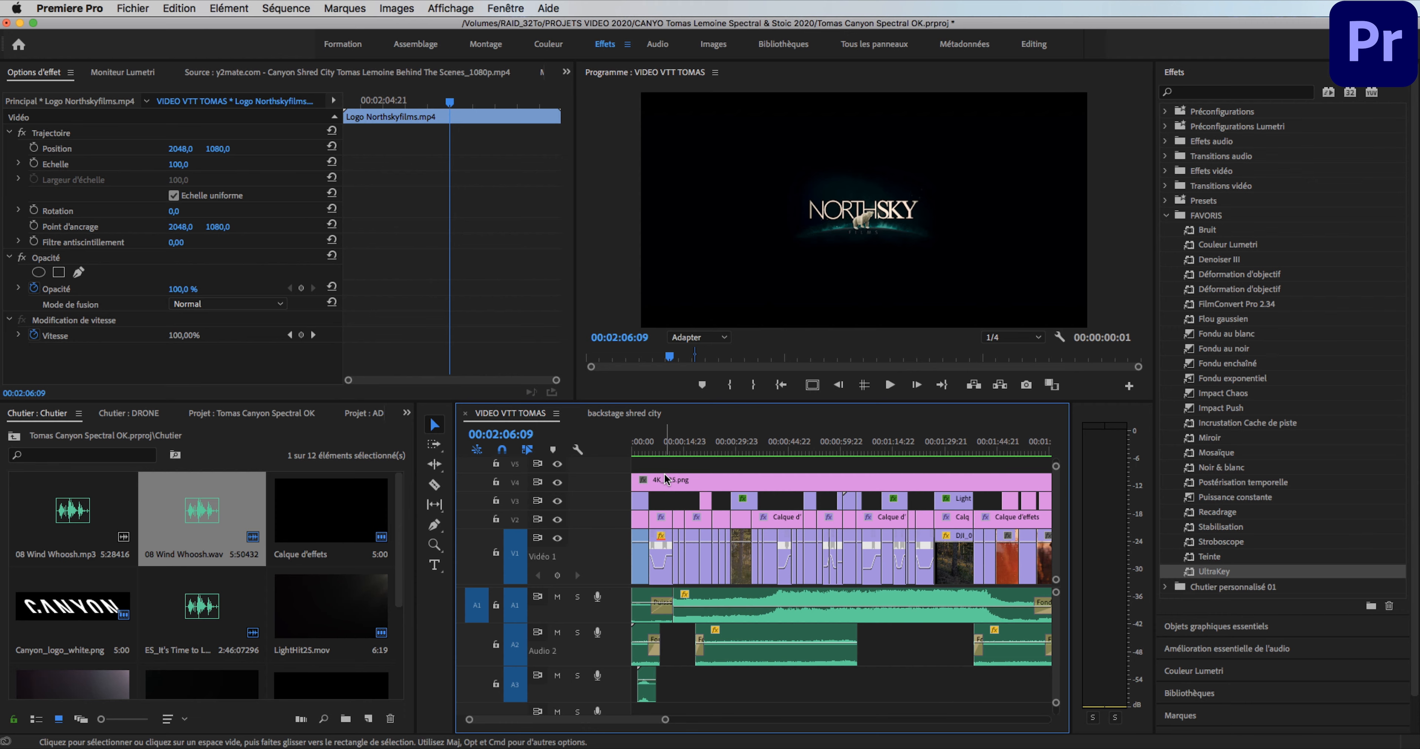
{"action": "left_click", "coordinate": [645, 451]}
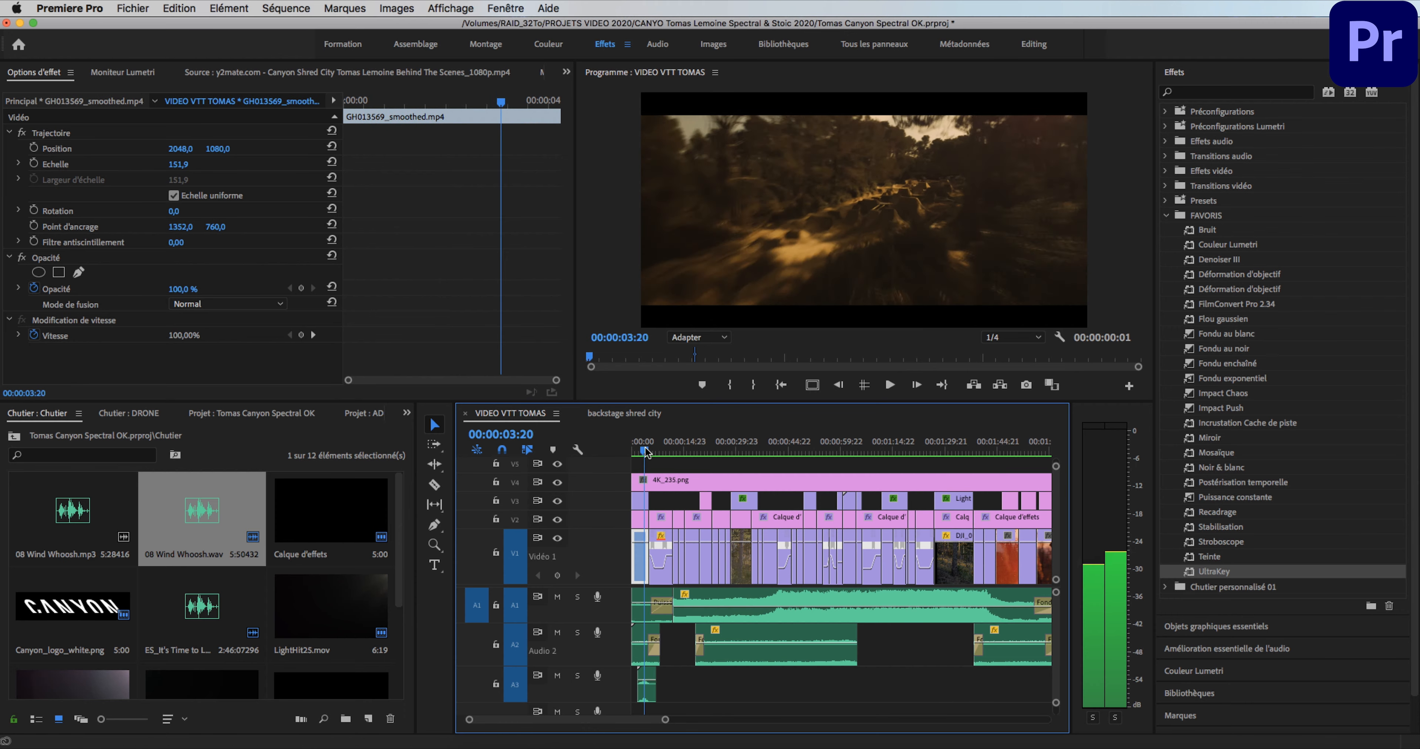
{"action": "left_click", "coordinate": [655, 451]}
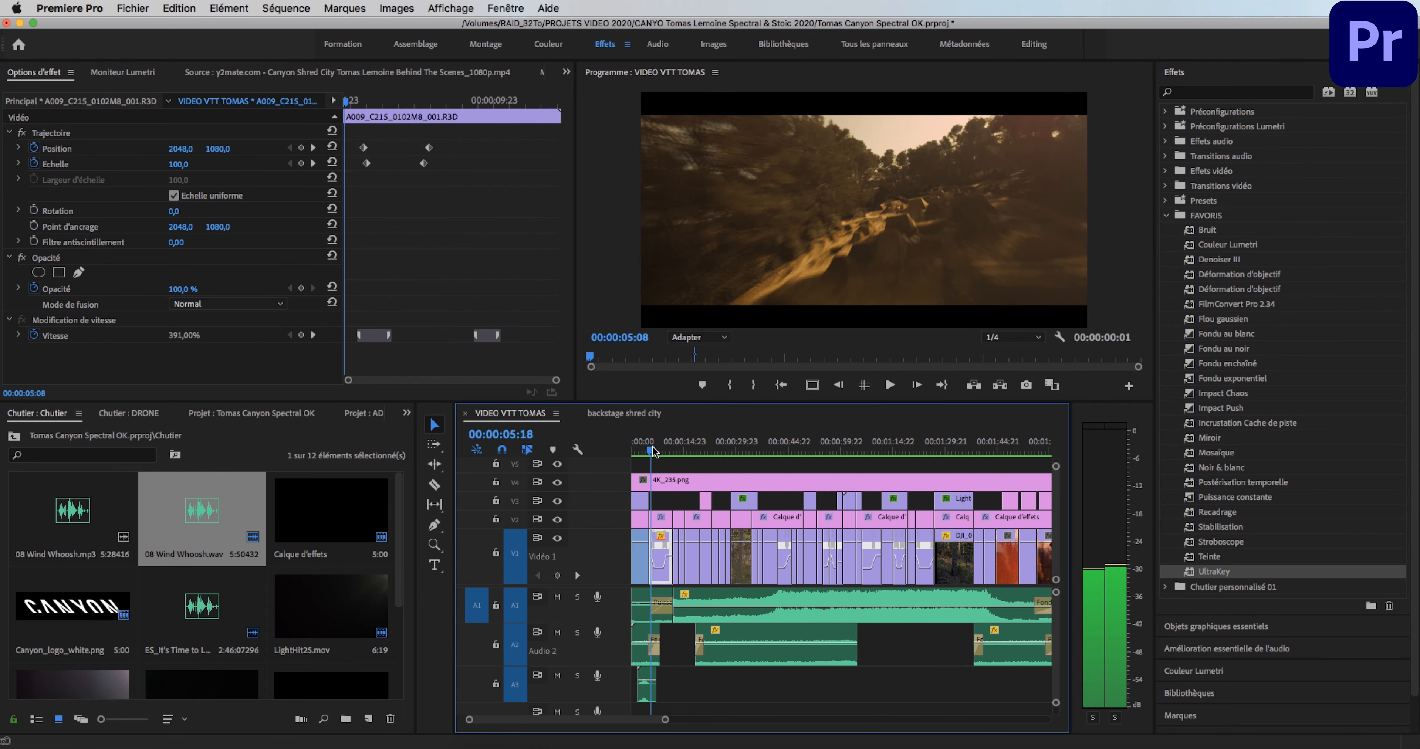
{"action": "left_click", "coordinate": [657, 451]}
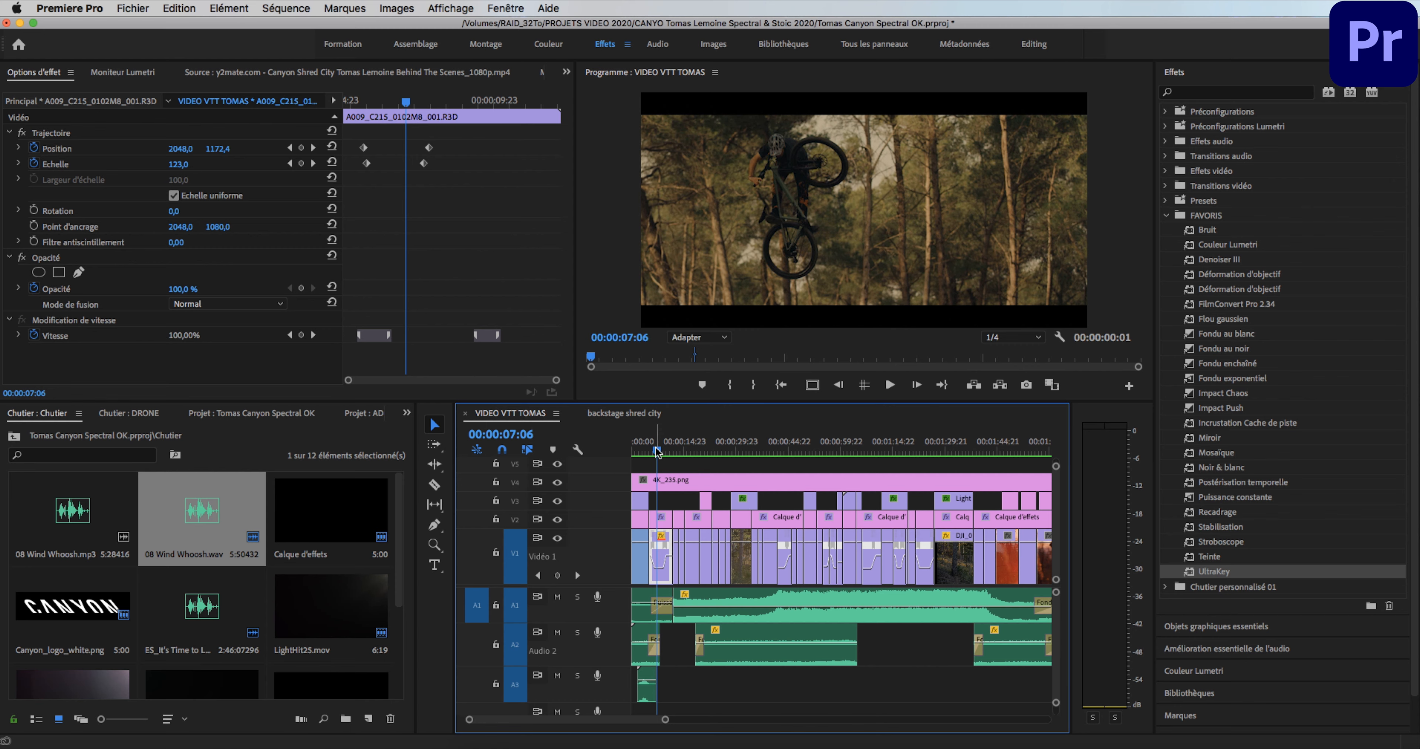
{"action": "left_click_drag", "start_coordinate": [657, 451], "coordinate": [668, 451]}
{"action": "key", "text": "space"}
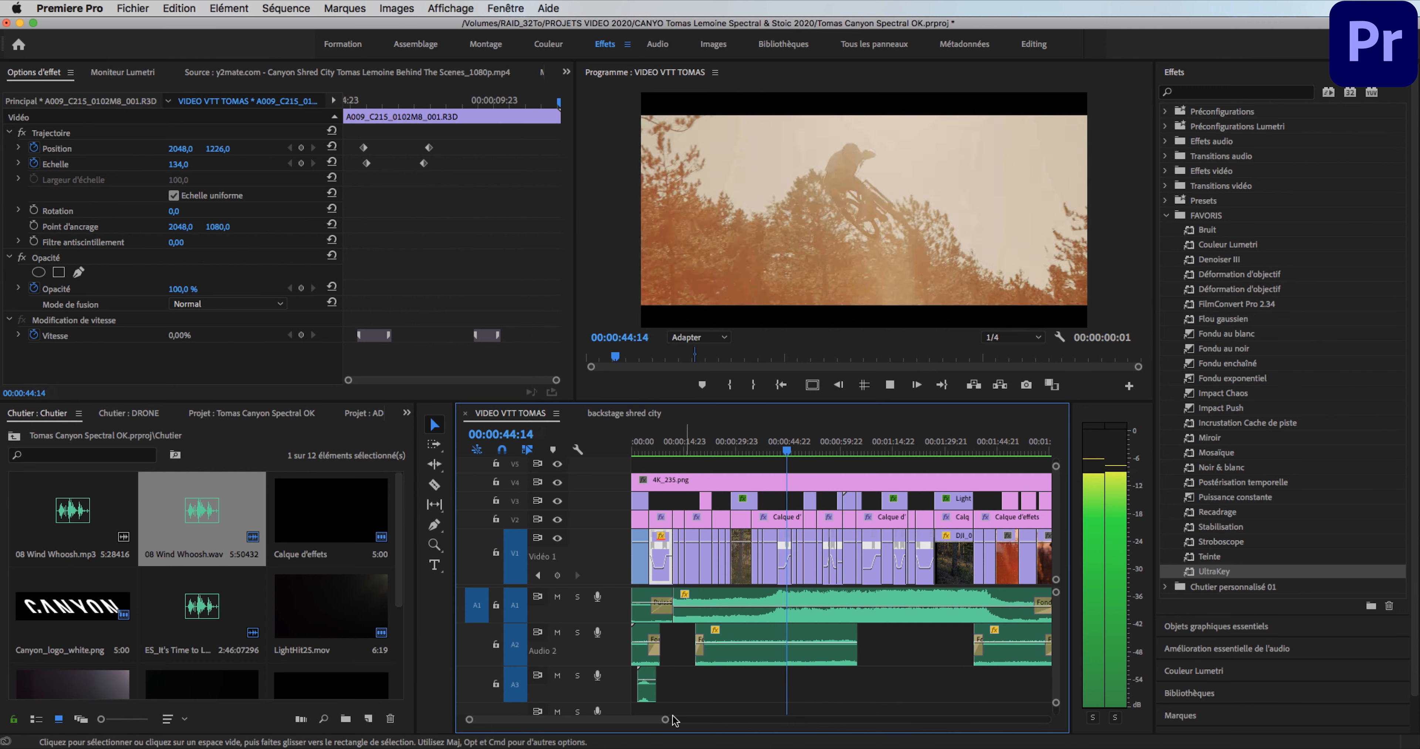
Step: Select the LightHit28.mov overlay above the forest jump, enlarge the Vidéo 3 track, and go back to the clip's start at 00:00:29:04
{"action": "left_click", "coordinate": [743, 452]}
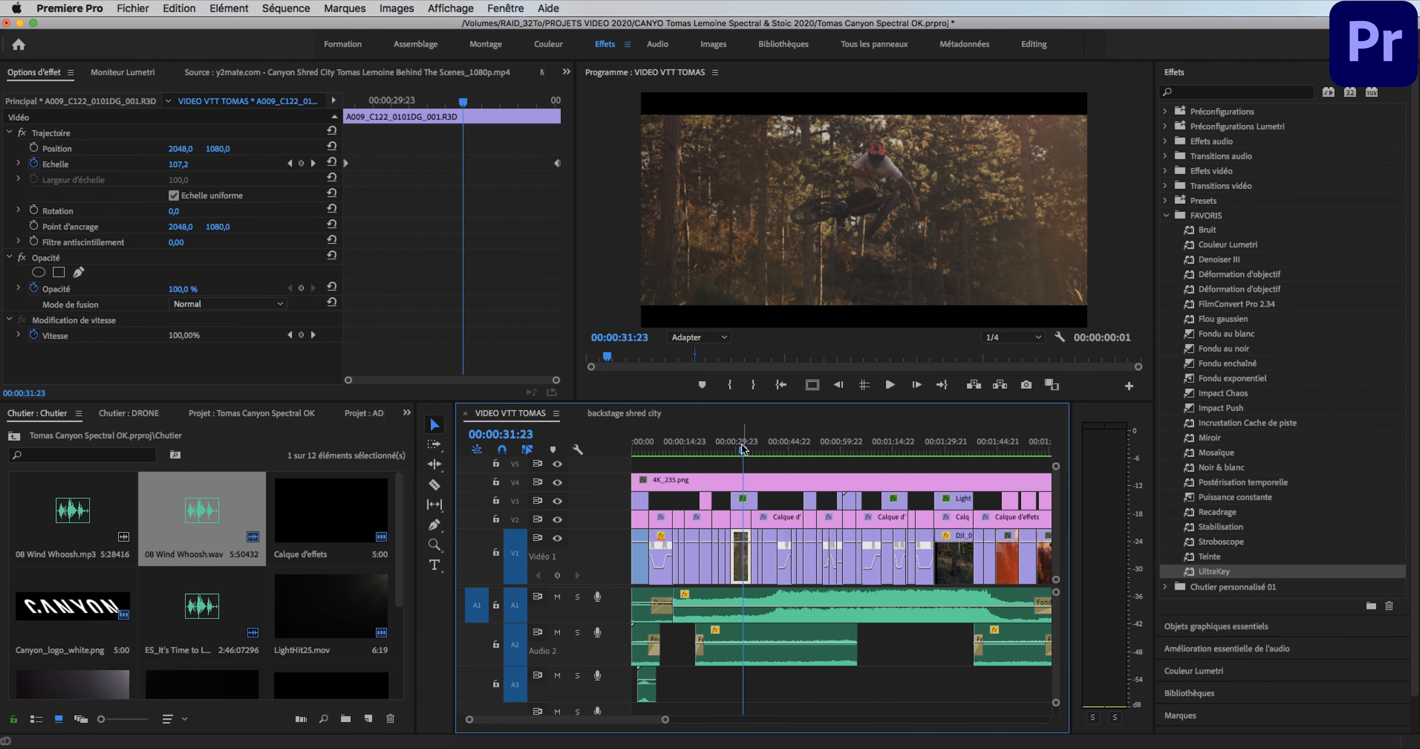
{"action": "left_click", "coordinate": [747, 504]}
{"action": "left_click_drag", "start_coordinate": [605, 492], "coordinate": [606, 473]}
{"action": "left_click_drag", "start_coordinate": [742, 451], "coordinate": [733, 447]}
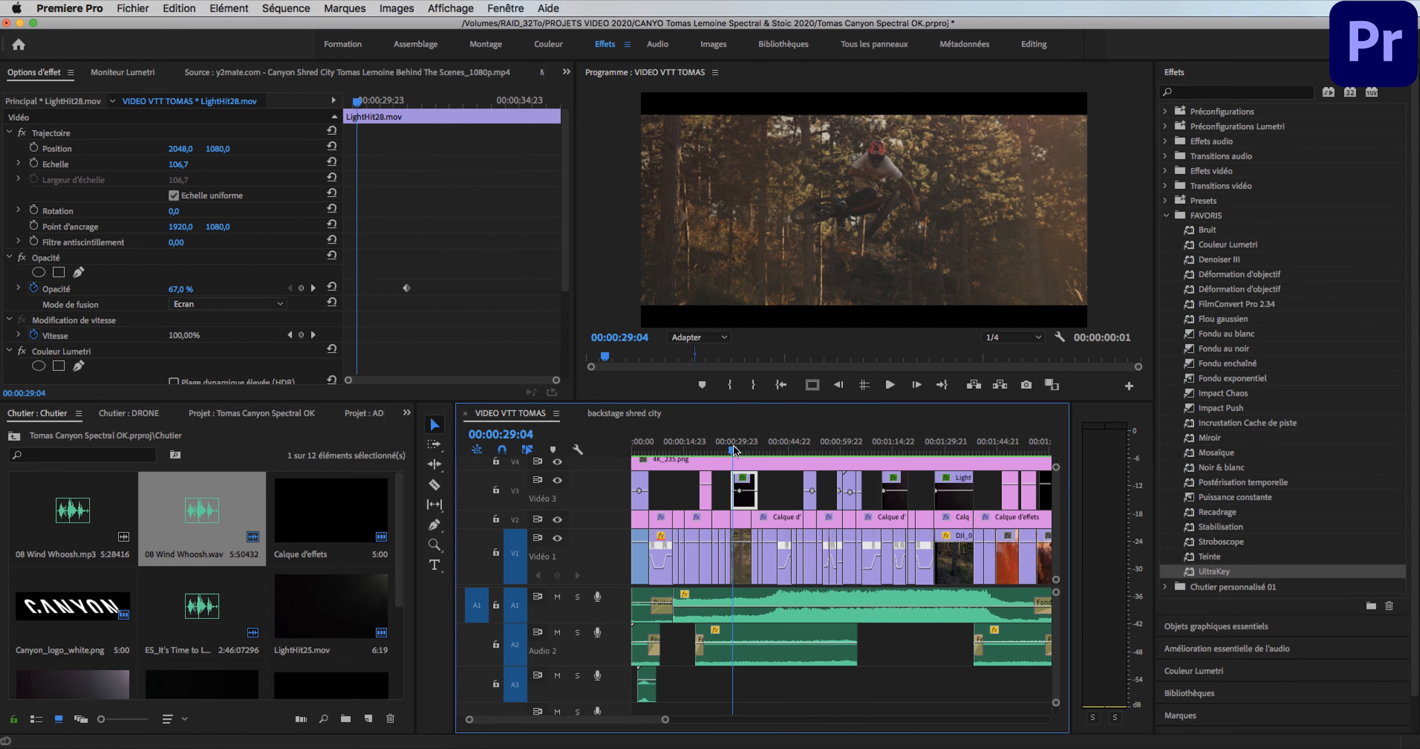
Step: Play the forest jump with its light overlay to 00:00:32:19, replay part of it, and return to 00:00:30:06
{"action": "key", "text": "space"}
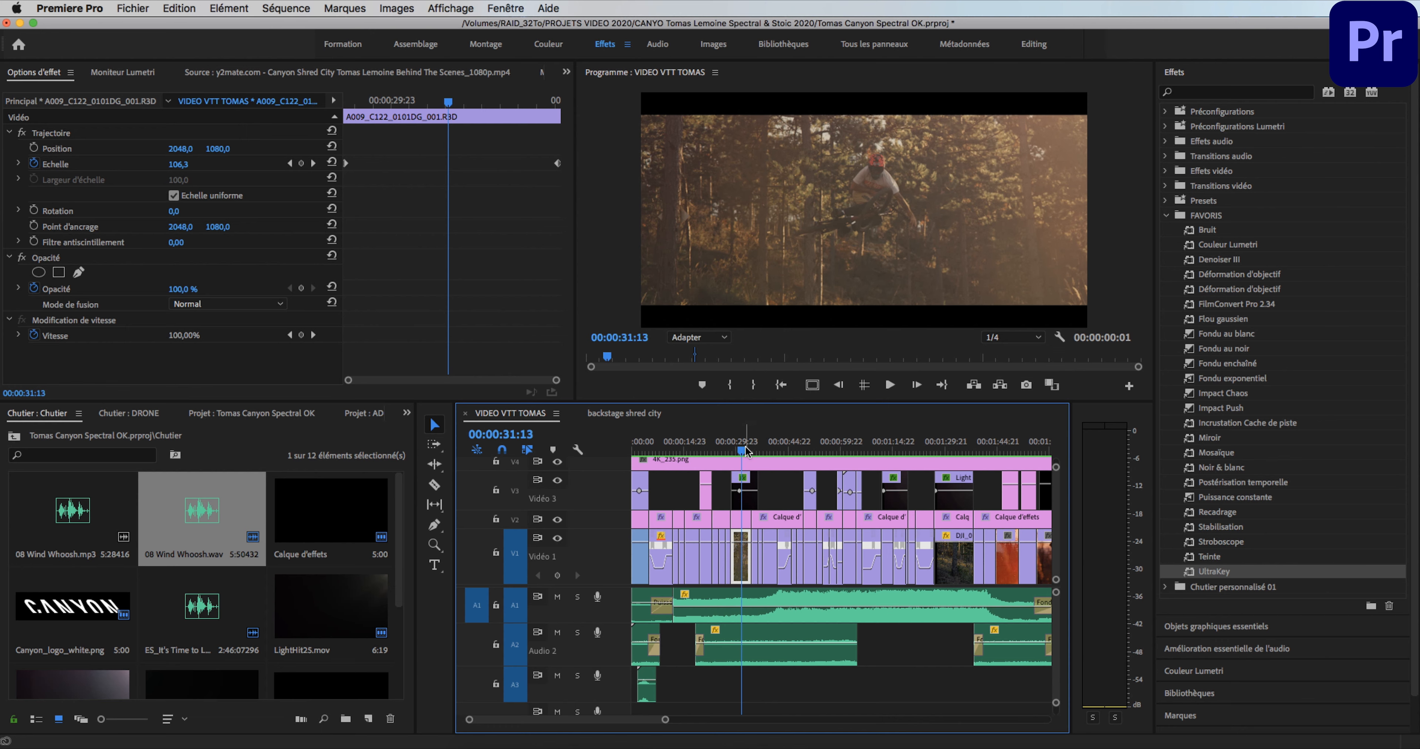
{"action": "key", "text": "space"}
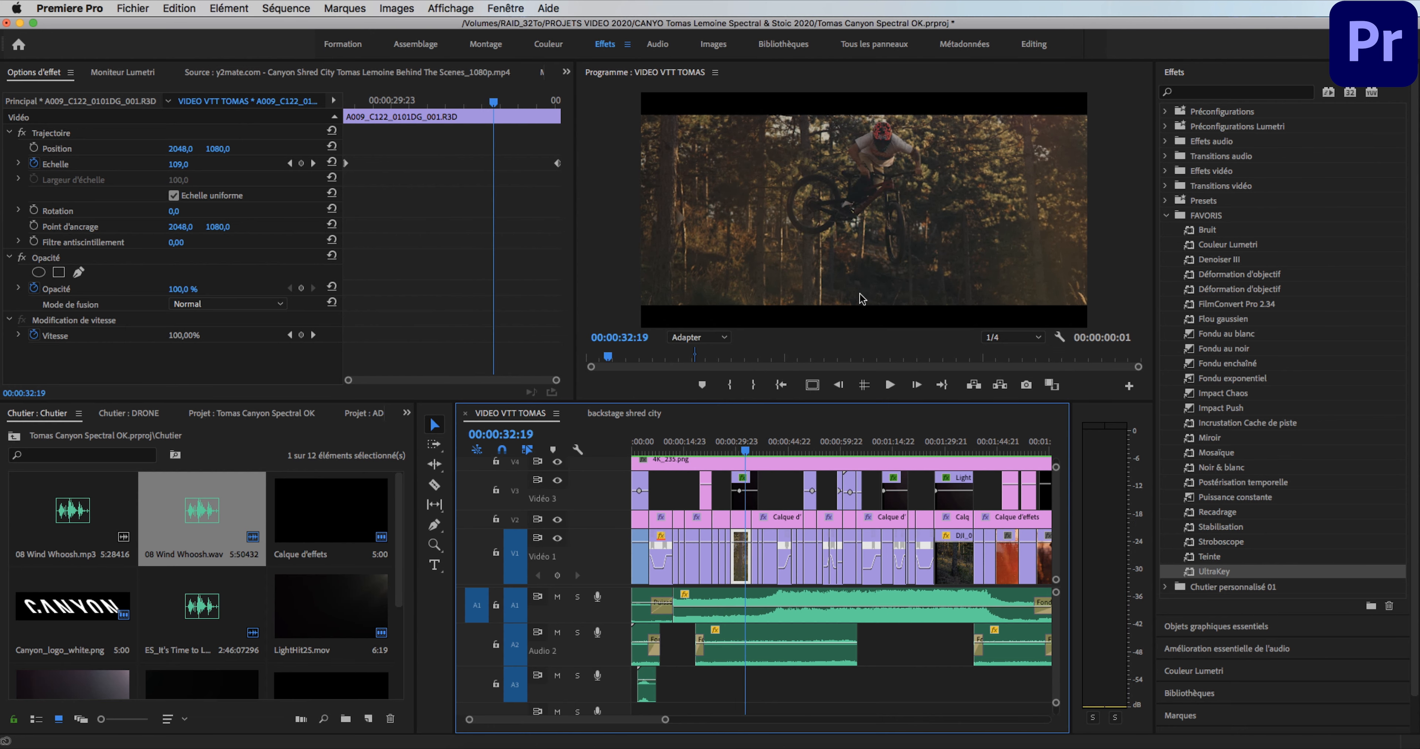
{"action": "left_click", "coordinate": [739, 450]}
{"action": "key", "text": "space"}
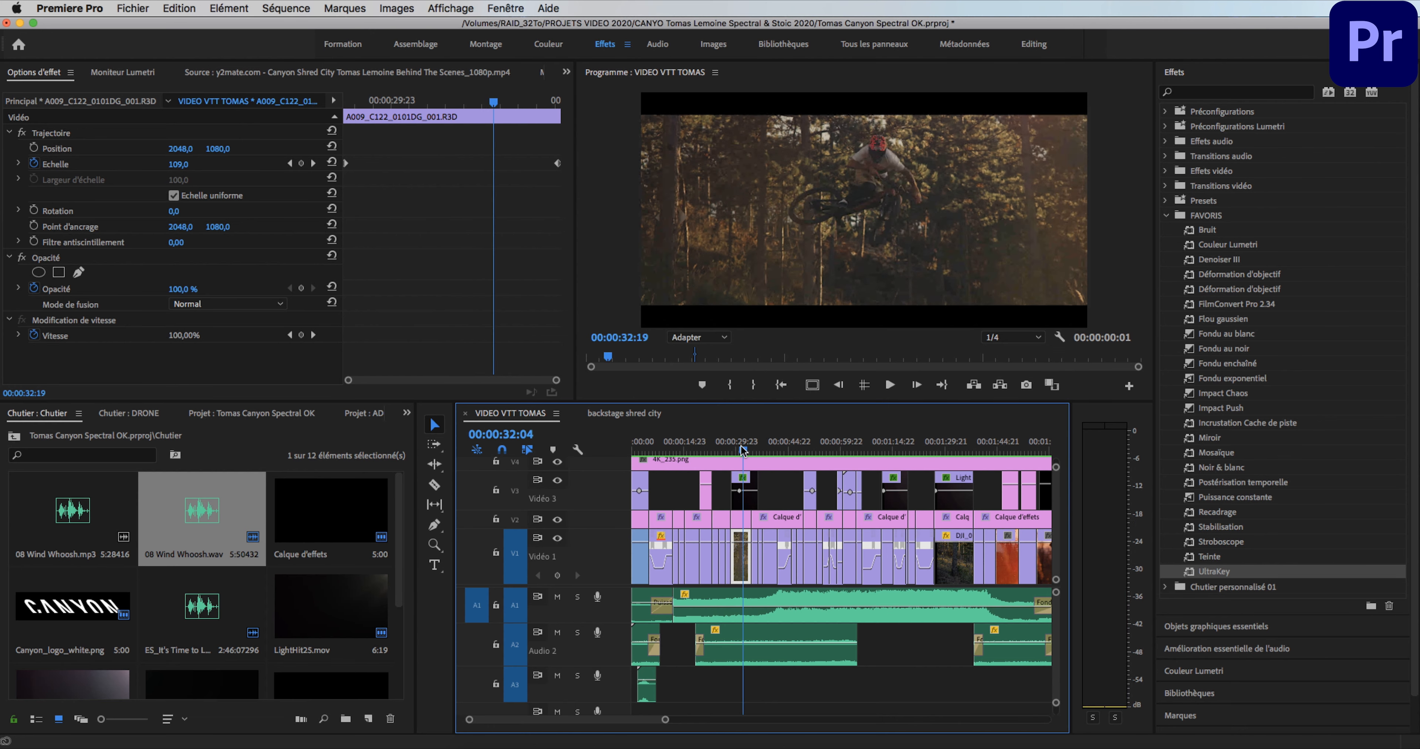
{"action": "left_click", "coordinate": [736, 448]}
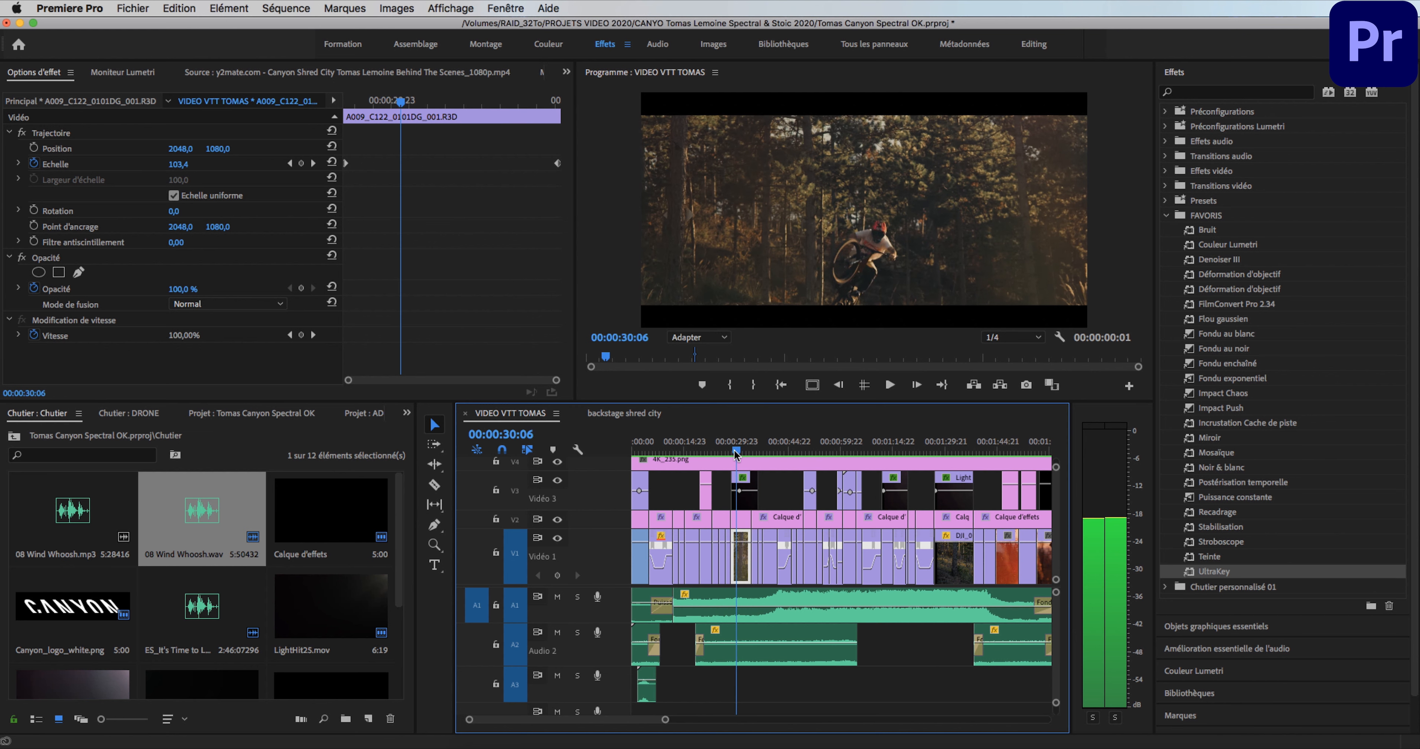
Step: Preview the LightHit25.mov light leak in the source monitor, scrubbing from its start to 00:00:05:01
{"action": "double_click", "coordinate": [355, 594]}
{"action": "left_click", "coordinate": [36, 358]}
{"action": "left_click_drag", "start_coordinate": [36, 358], "coordinate": [417, 358]}
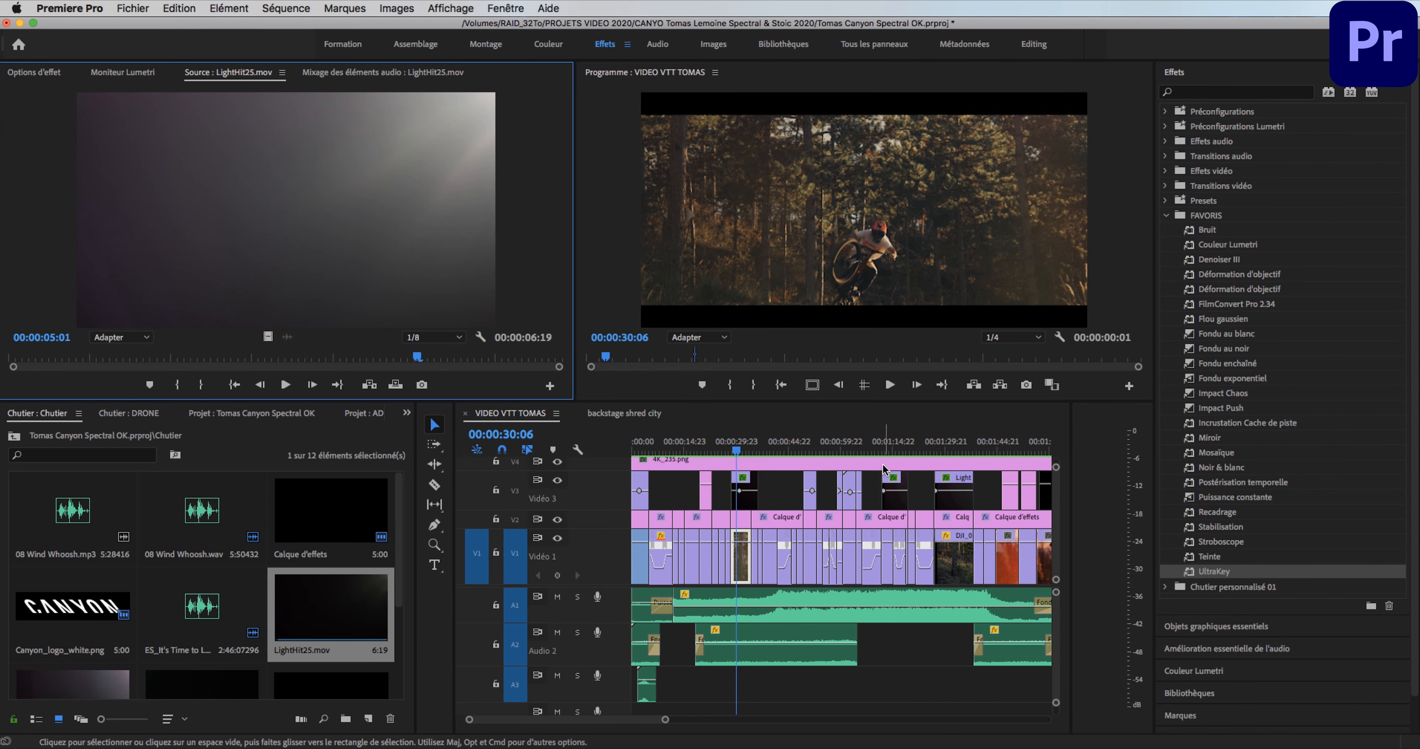
Step: Try the Normal blend mode on the sequence's LightHit28.mov clip, then restore it to Ecran to compare the overlay's effect
{"action": "left_click", "coordinate": [743, 489]}
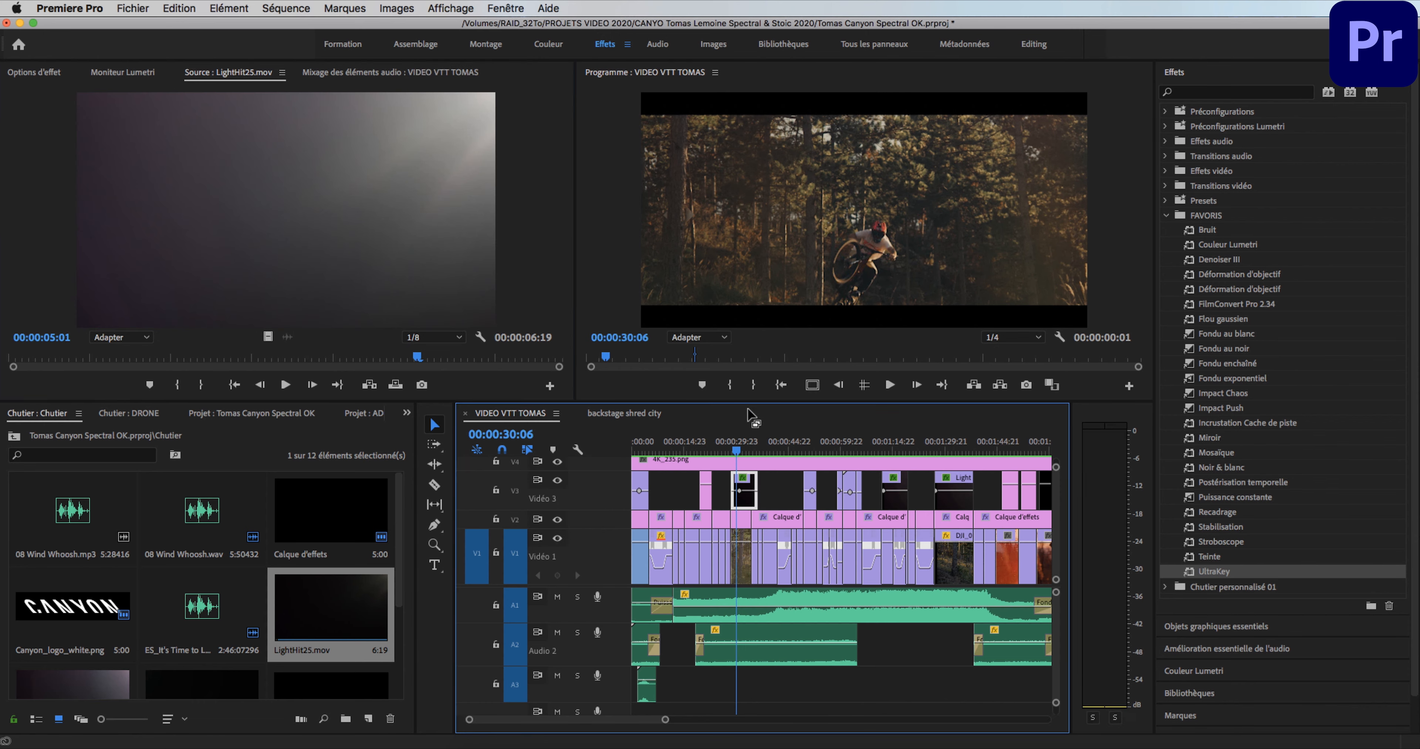
{"action": "left_click", "coordinate": [33, 74]}
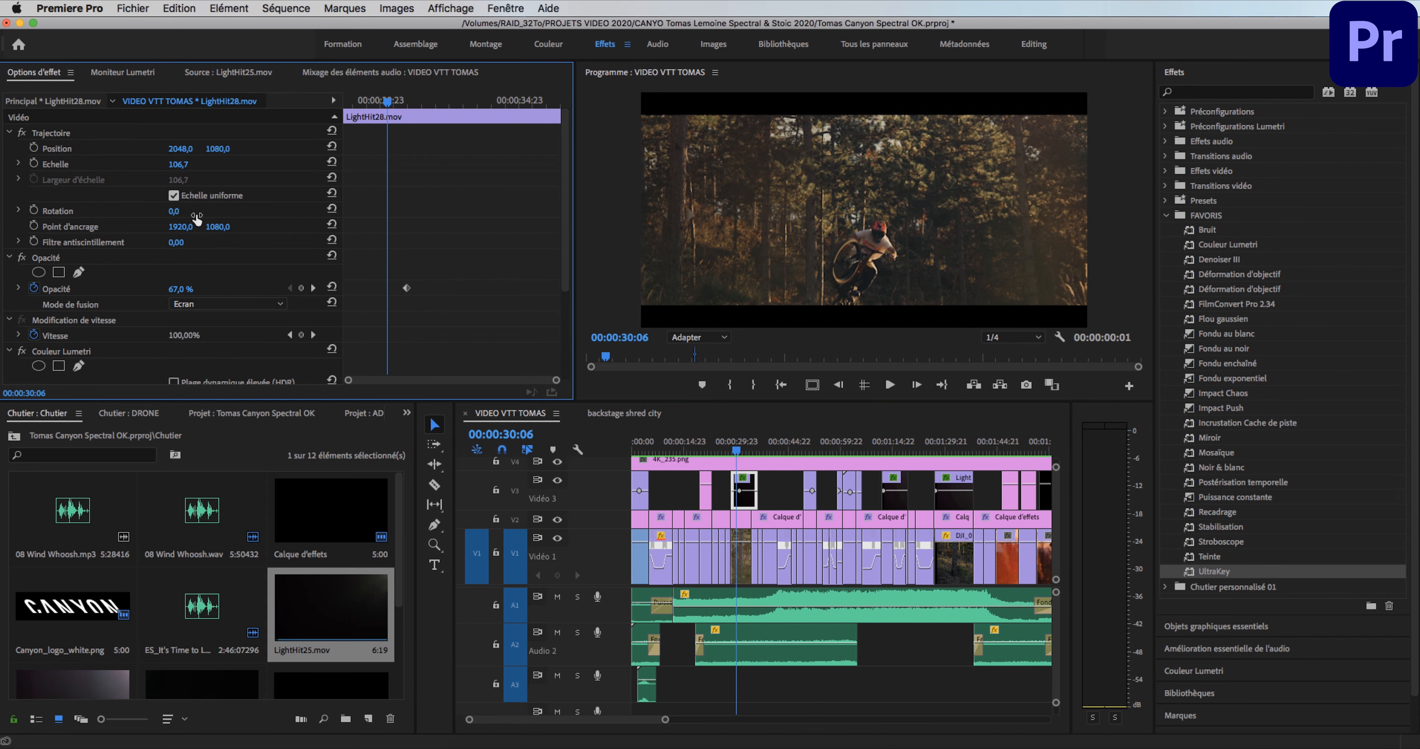
{"action": "left_click", "coordinate": [203, 305]}
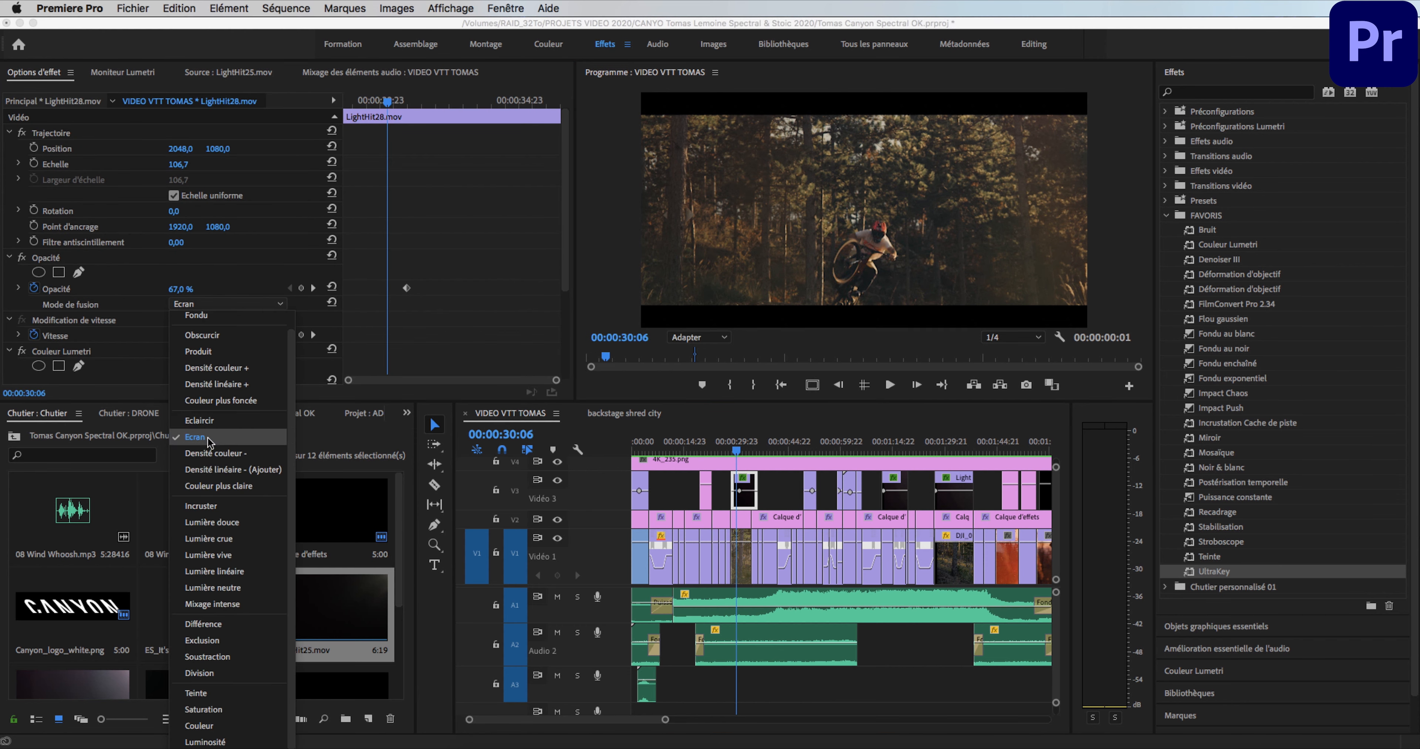
{"action": "left_click", "coordinate": [212, 318]}
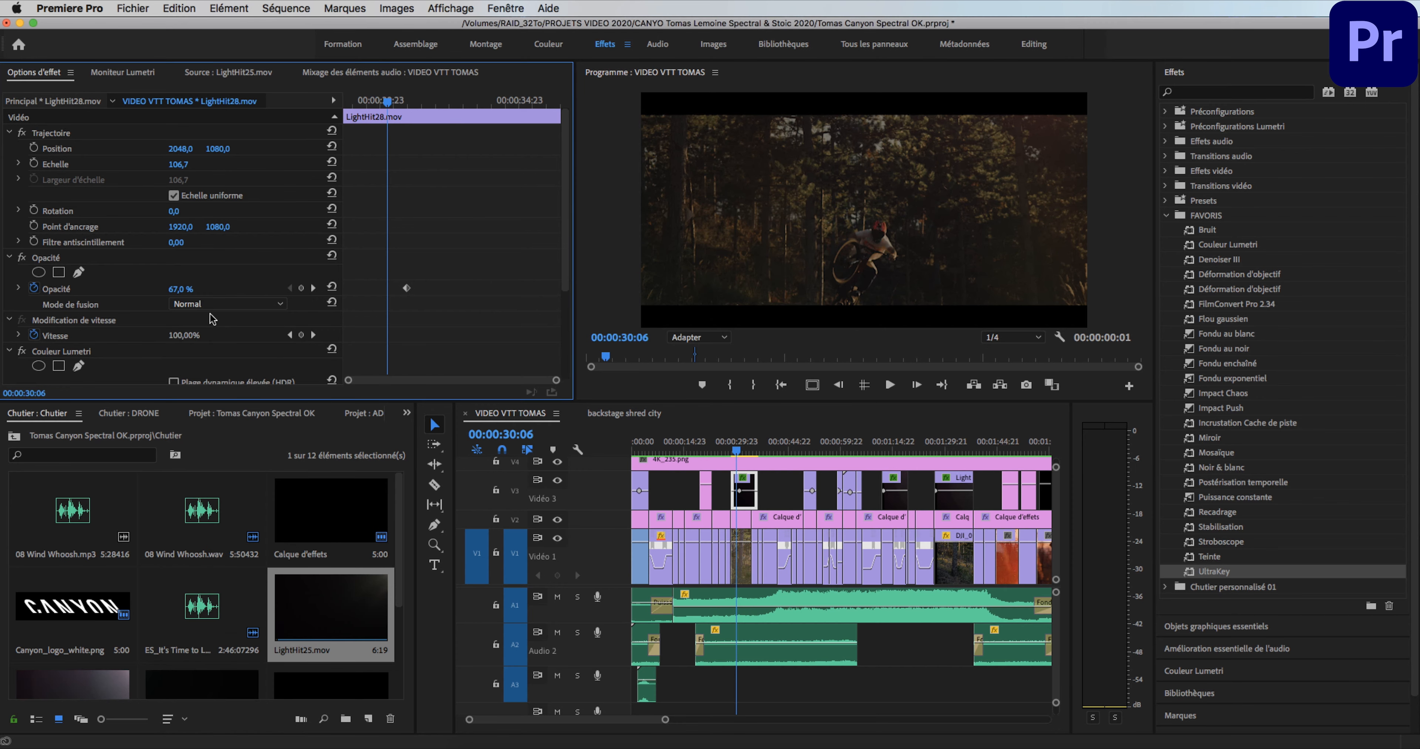
{"action": "left_click", "coordinate": [223, 305]}
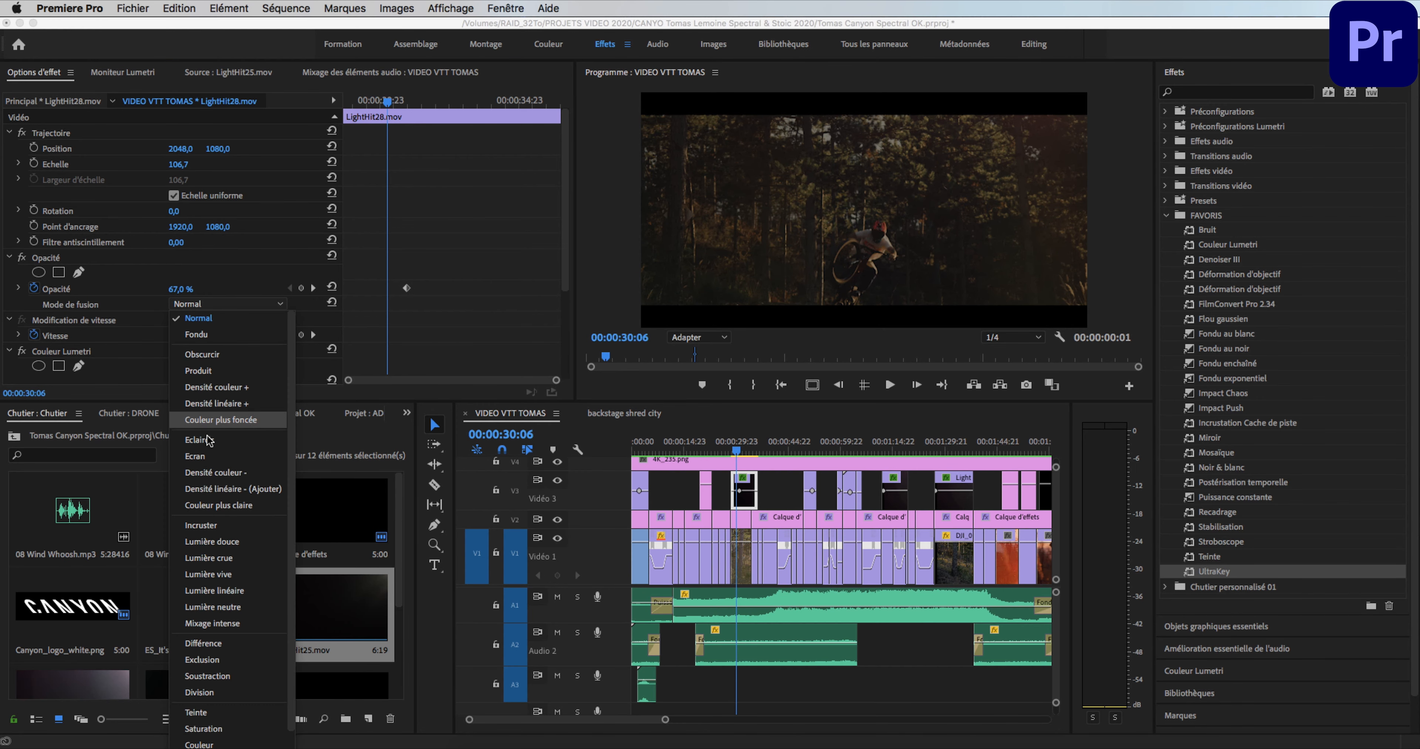
{"action": "left_click", "coordinate": [207, 459]}
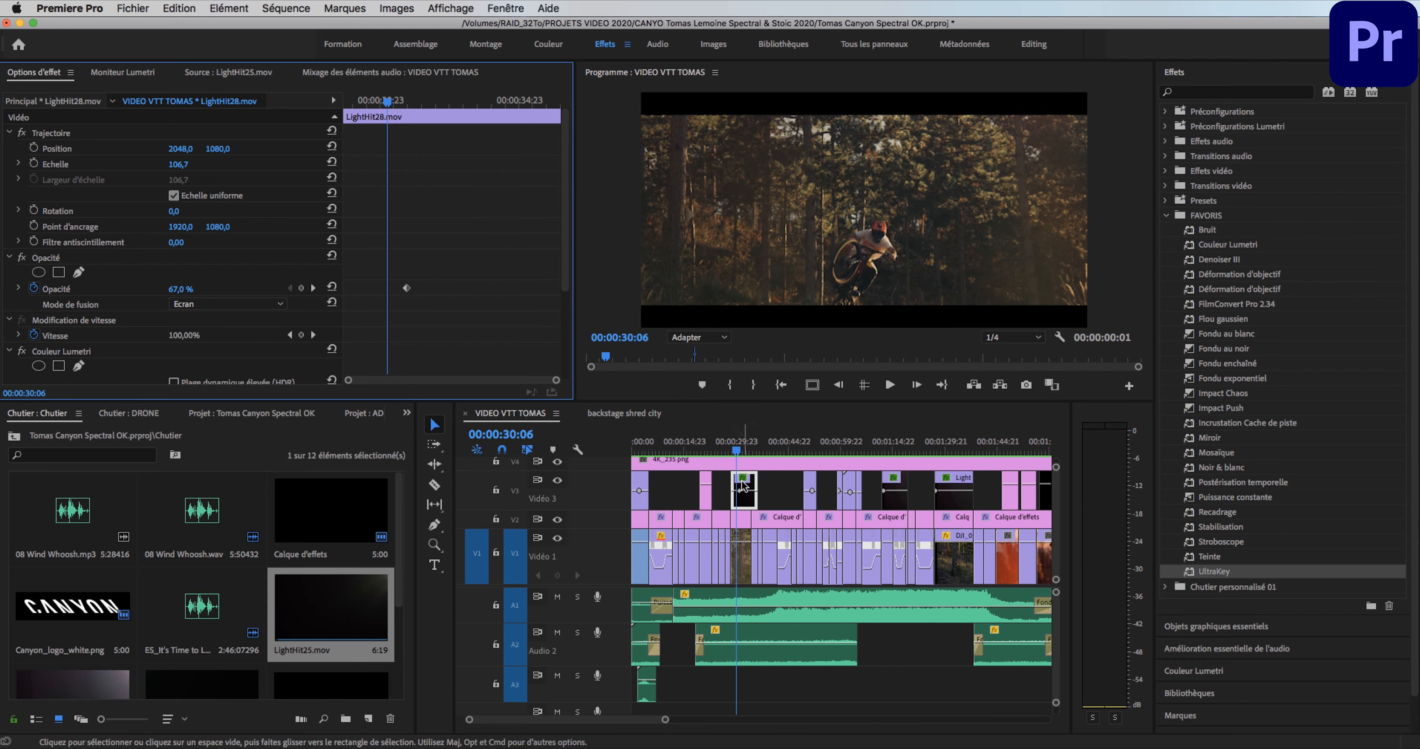
Step: Scrub through the light-overlay jump, the forest-trail shot at 00:01:35:00, and back to the mountain view at 00:00:51:03
{"action": "left_click", "coordinate": [735, 447]}
{"action": "left_click_drag", "start_coordinate": [736, 446], "coordinate": [748, 447]}
{"action": "left_click_drag", "start_coordinate": [934, 445], "coordinate": [959, 449]}
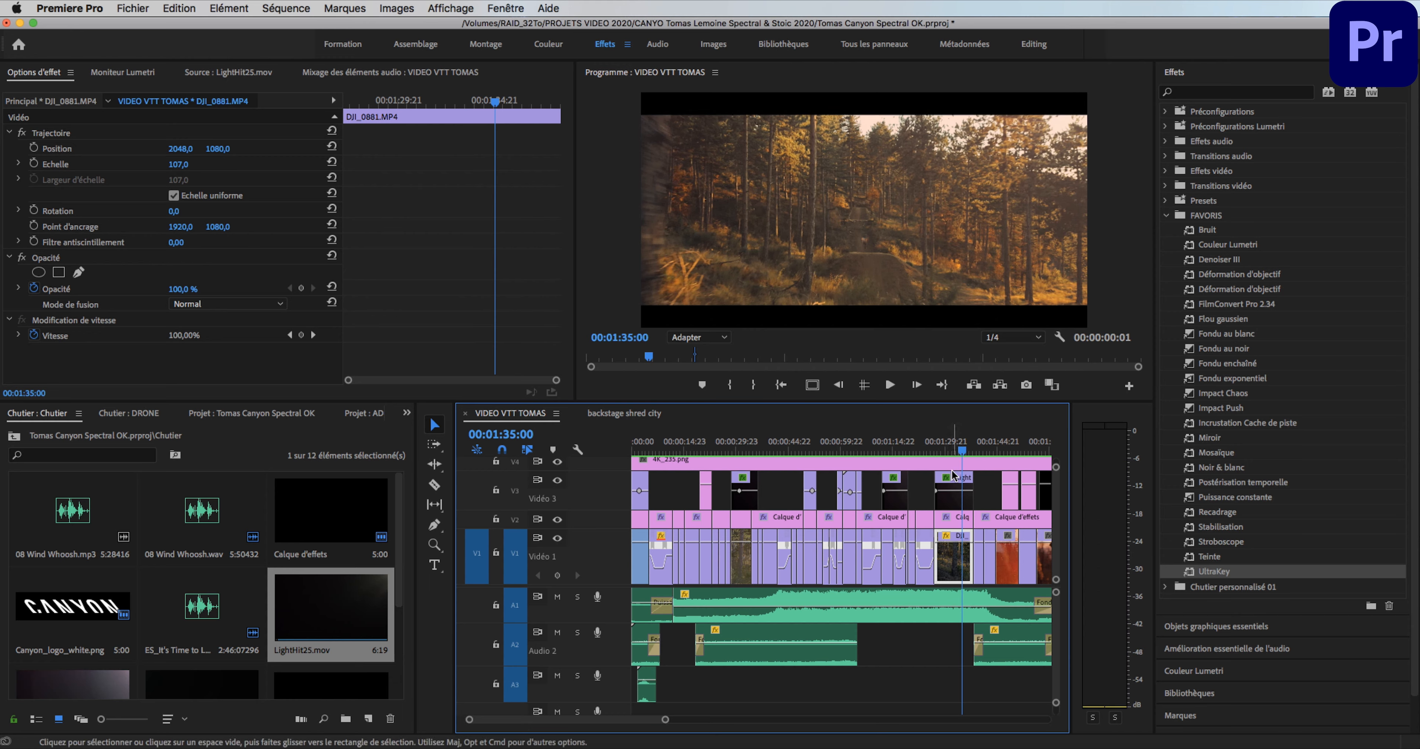
{"action": "left_click_drag", "start_coordinate": [946, 445], "coordinate": [810, 448]}
Step: Hide the V4 track holding the 4K_235.png letterbox mask, scrub back slightly to view the unmasked picture, and show the track again
{"action": "scroll", "coordinate": [788, 493], "scroll_direction": "up", "scroll_amount": 1}
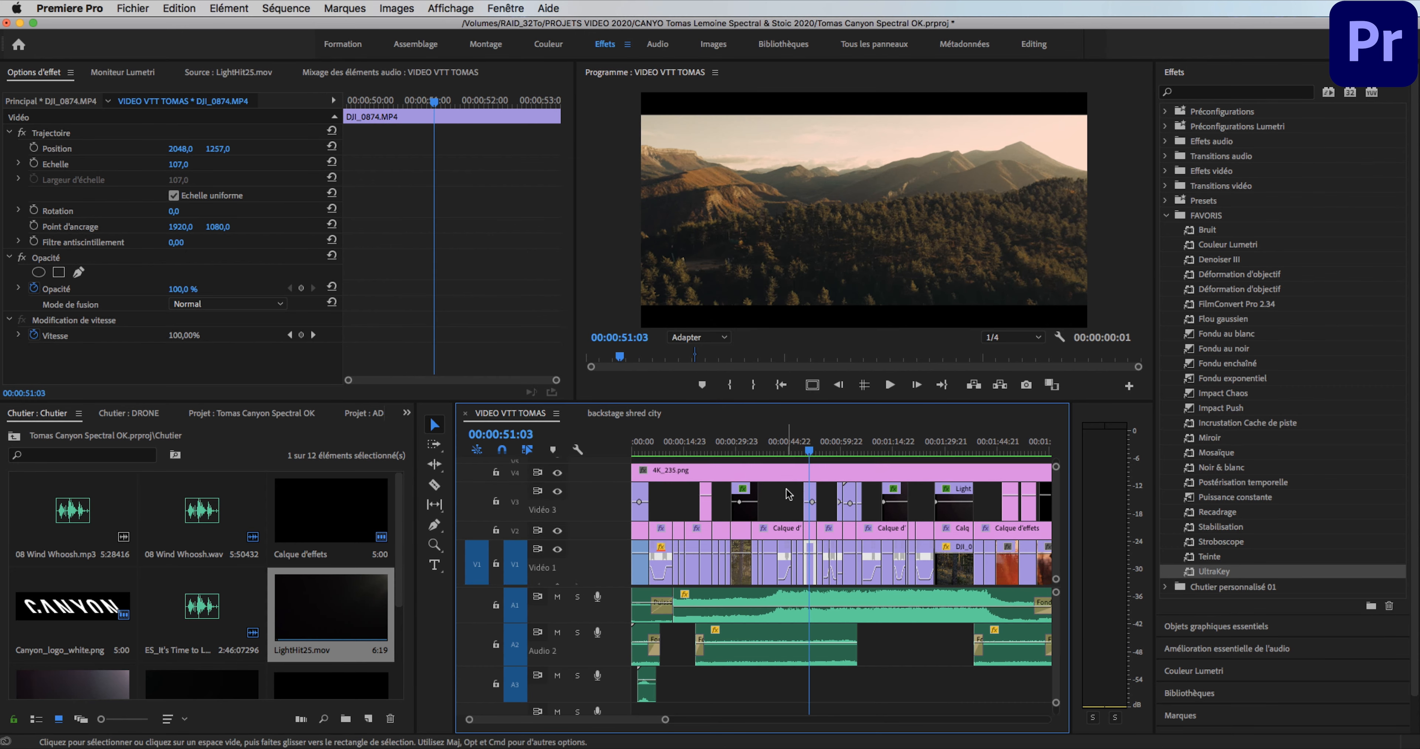
{"action": "left_click", "coordinate": [773, 469]}
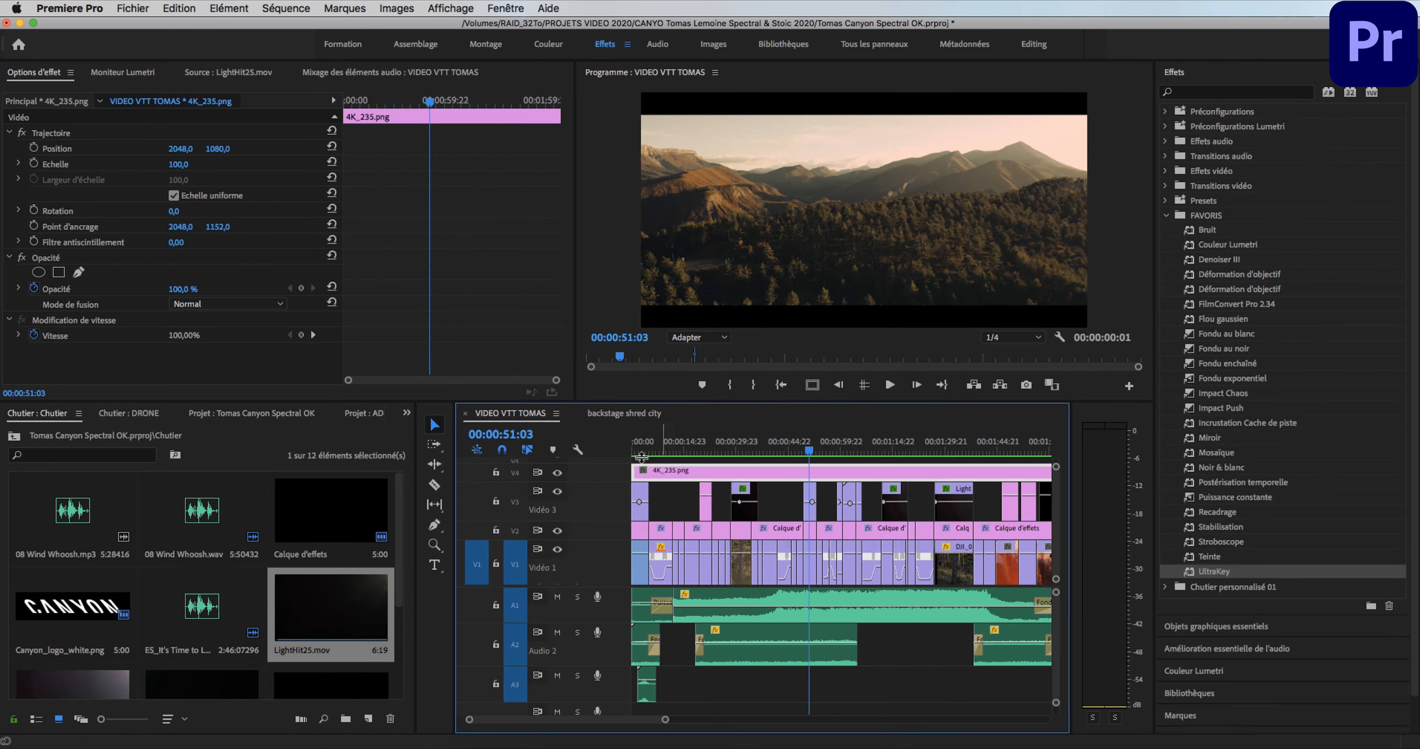
{"action": "left_click", "coordinate": [557, 474]}
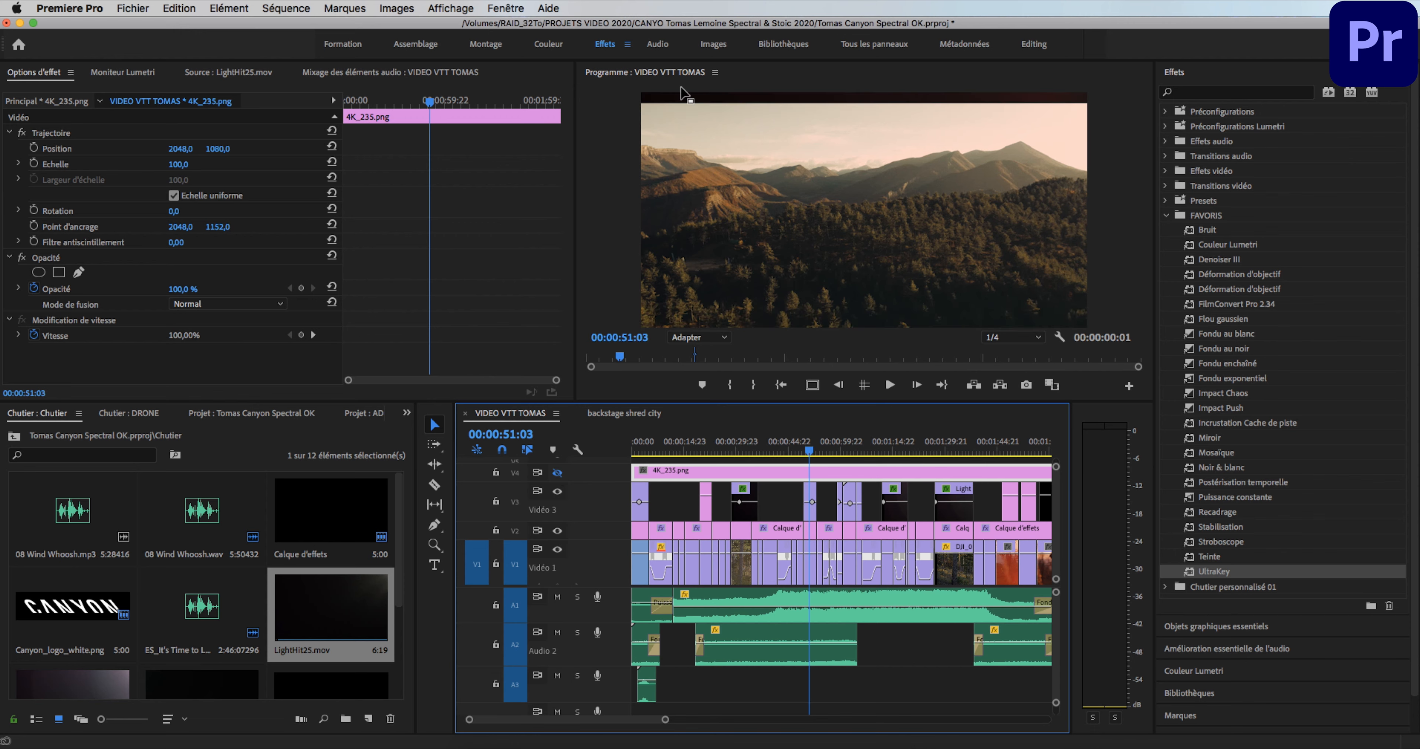
{"action": "left_click_drag", "start_coordinate": [809, 453], "coordinate": [794, 451]}
{"action": "left_click", "coordinate": [557, 473]}
Step: Show the whole sequence, go to the forest shot at 00:01:27:08, and scrub from the middle of the edit towards its end
{"action": "key", "text": "minus"}
{"action": "left_click", "coordinate": [783, 451]}
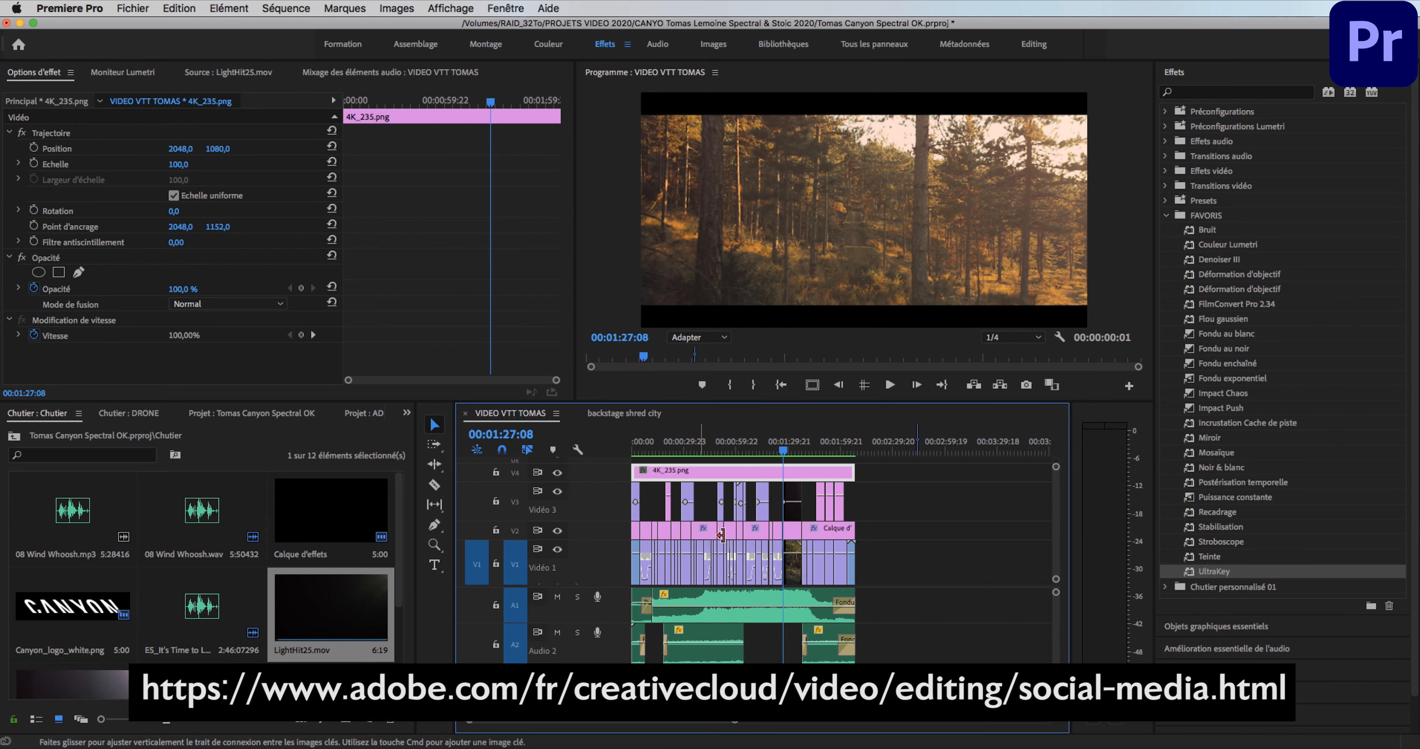
{"action": "left_click", "coordinate": [739, 450]}
{"action": "left_click_drag", "start_coordinate": [741, 451], "coordinate": [847, 442]}
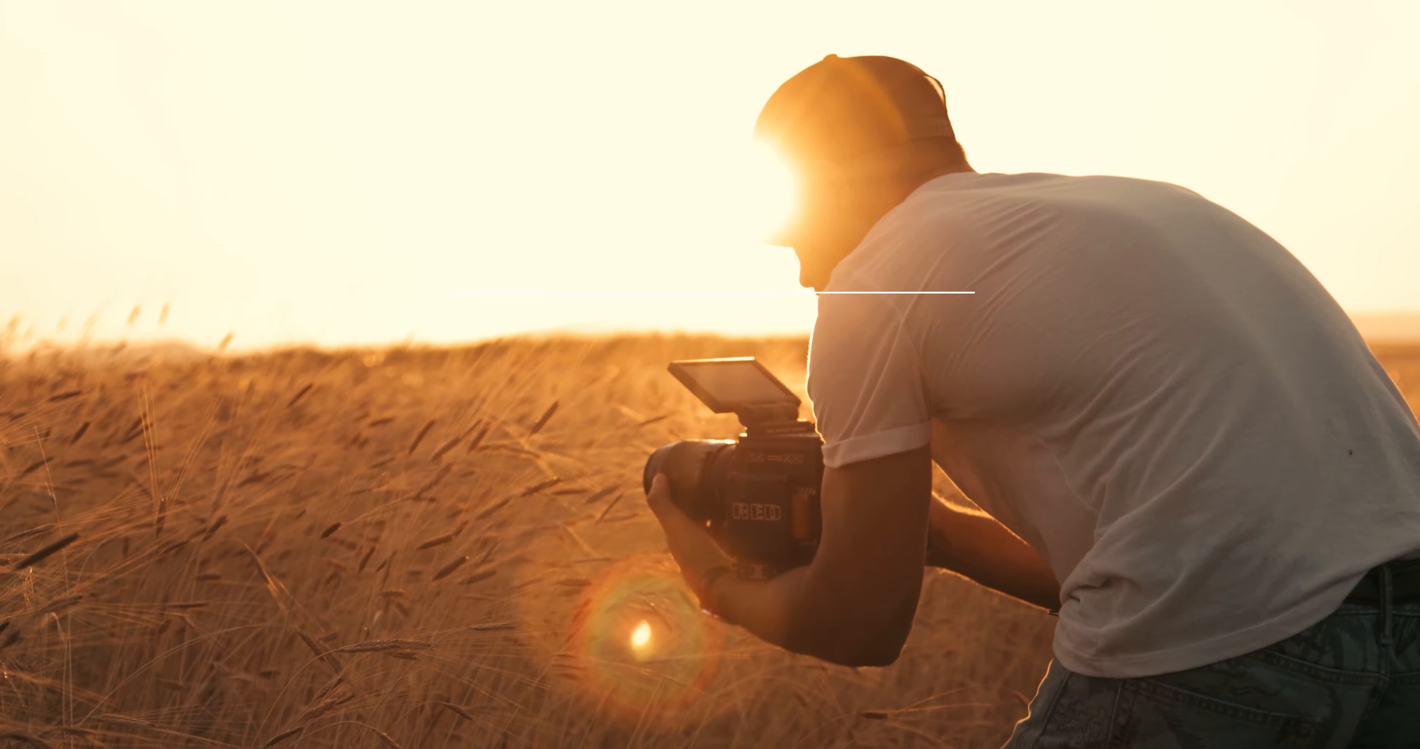